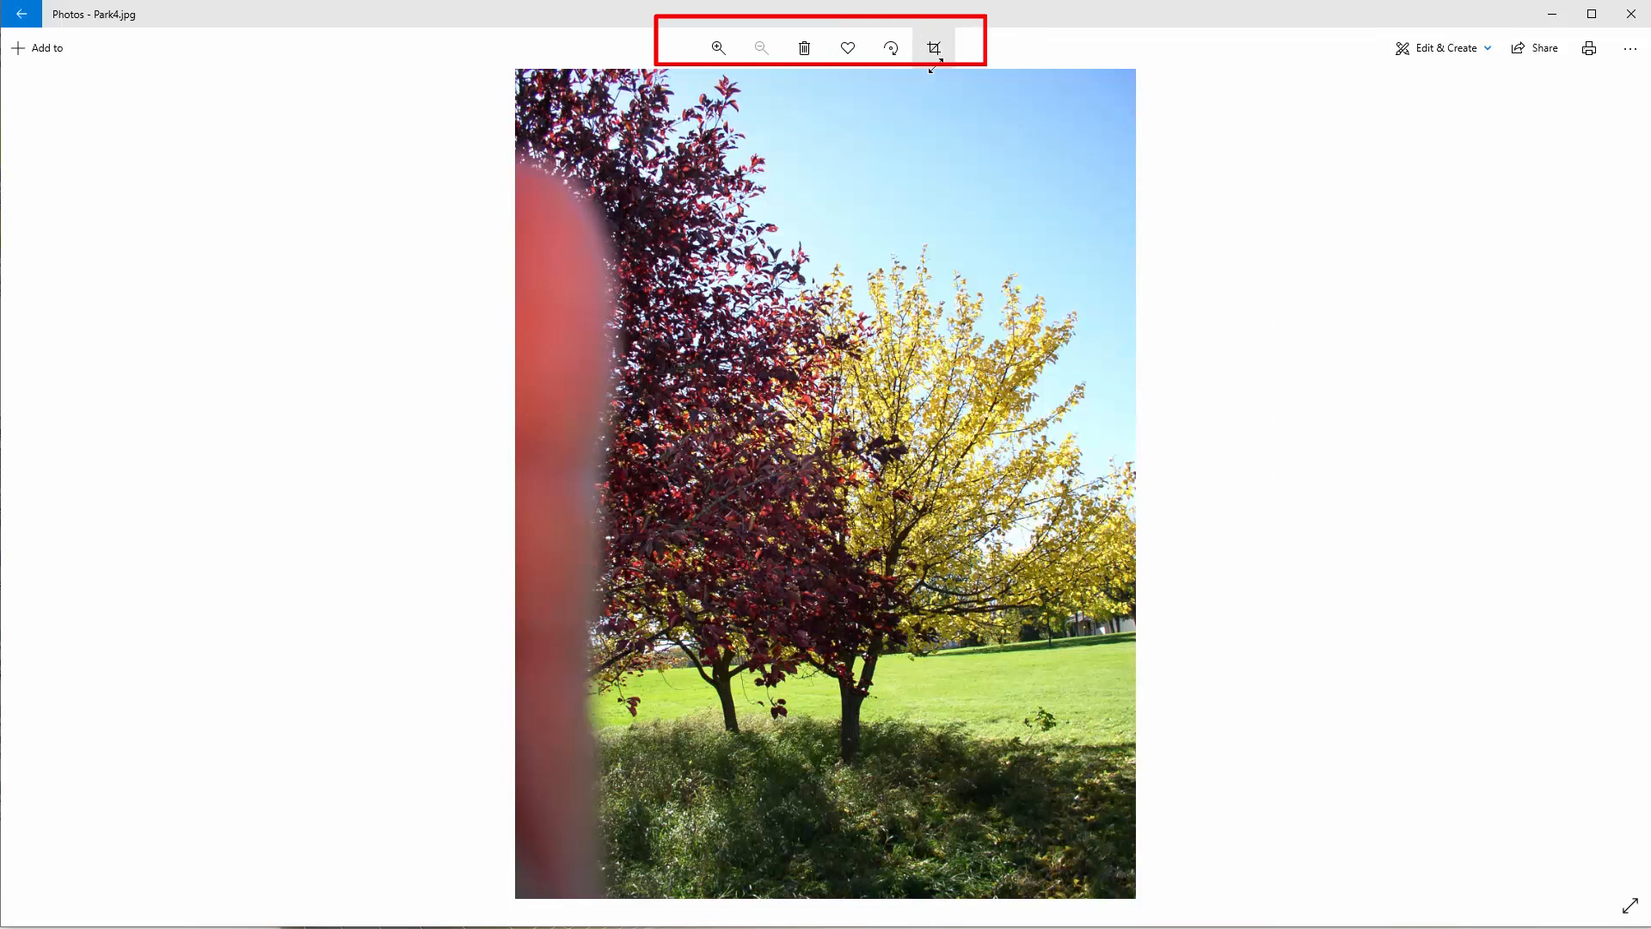
# - Open the Park4.jpg photo for cropping and rotating
pyautogui.click(1483, 50)
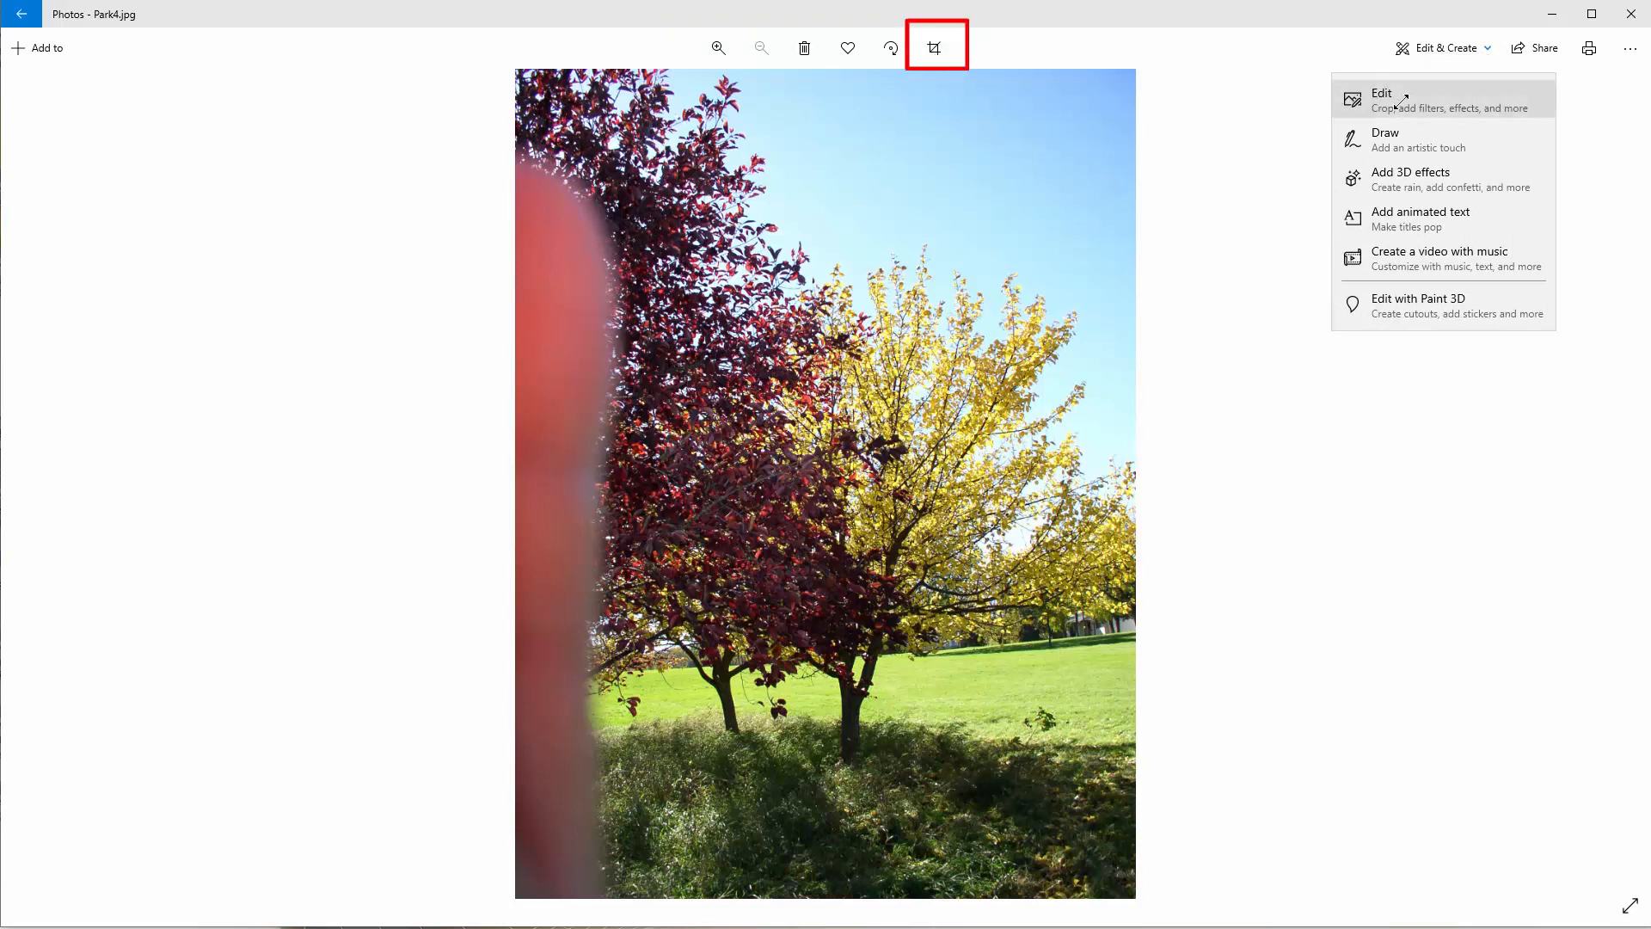
pyautogui.click(934, 48)
pyautogui.click(934, 48)
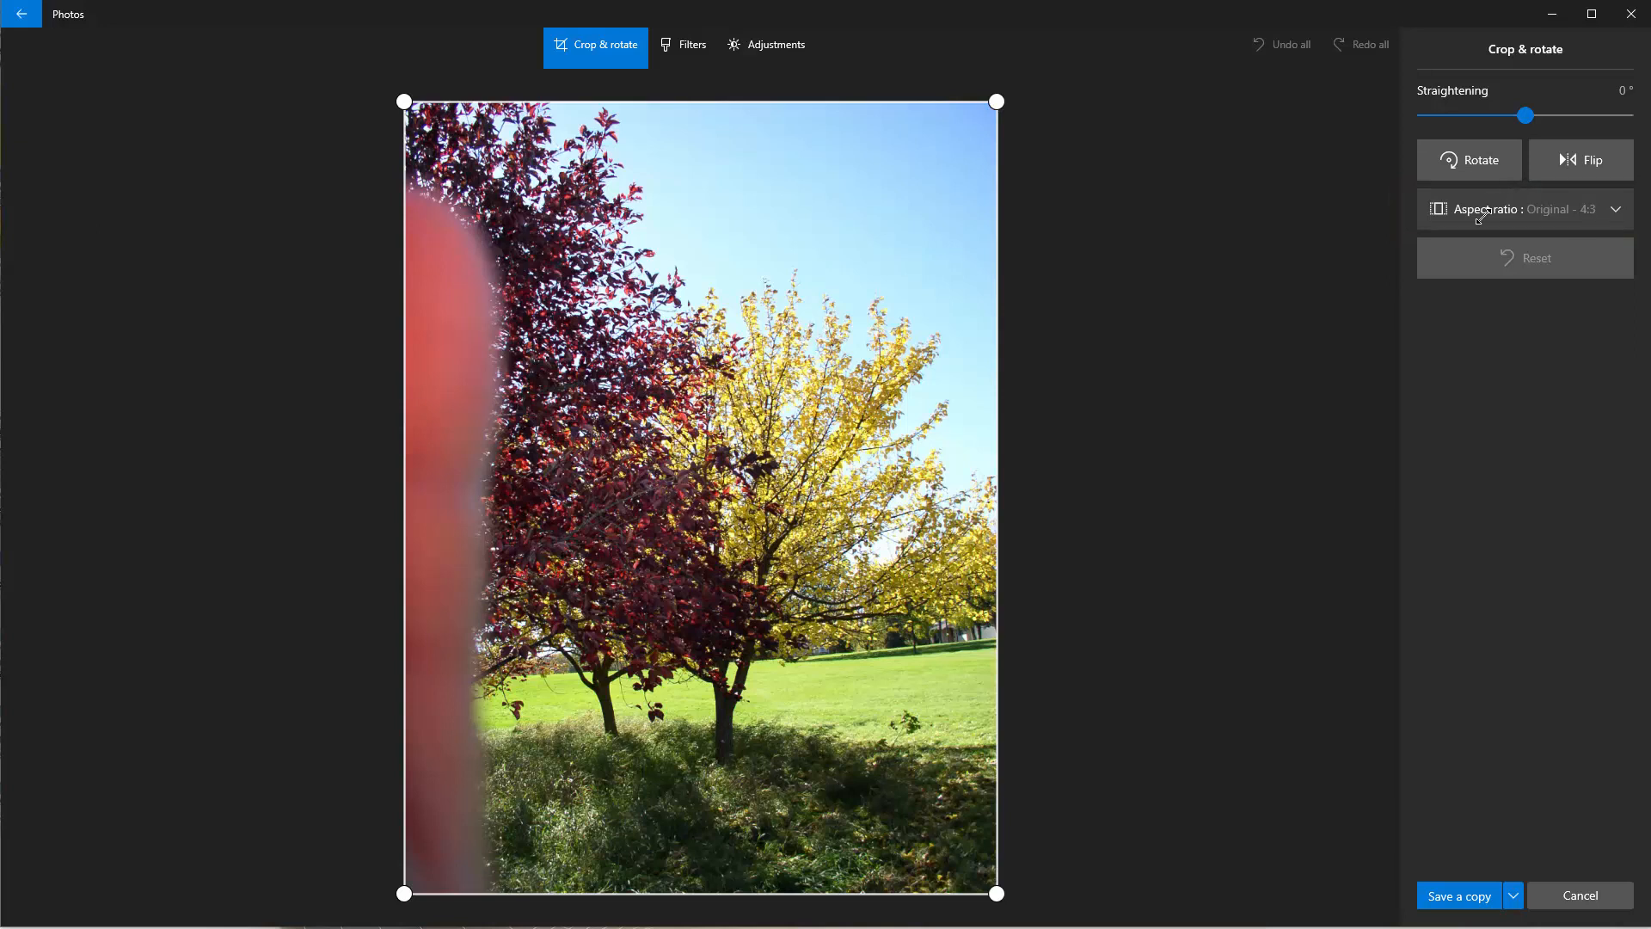
# - Try the Widescreen 16:9, 3:2 and 10:8 aspect ratios on the crop frame, and return it to Original 4:3
pyautogui.click(1480, 213)
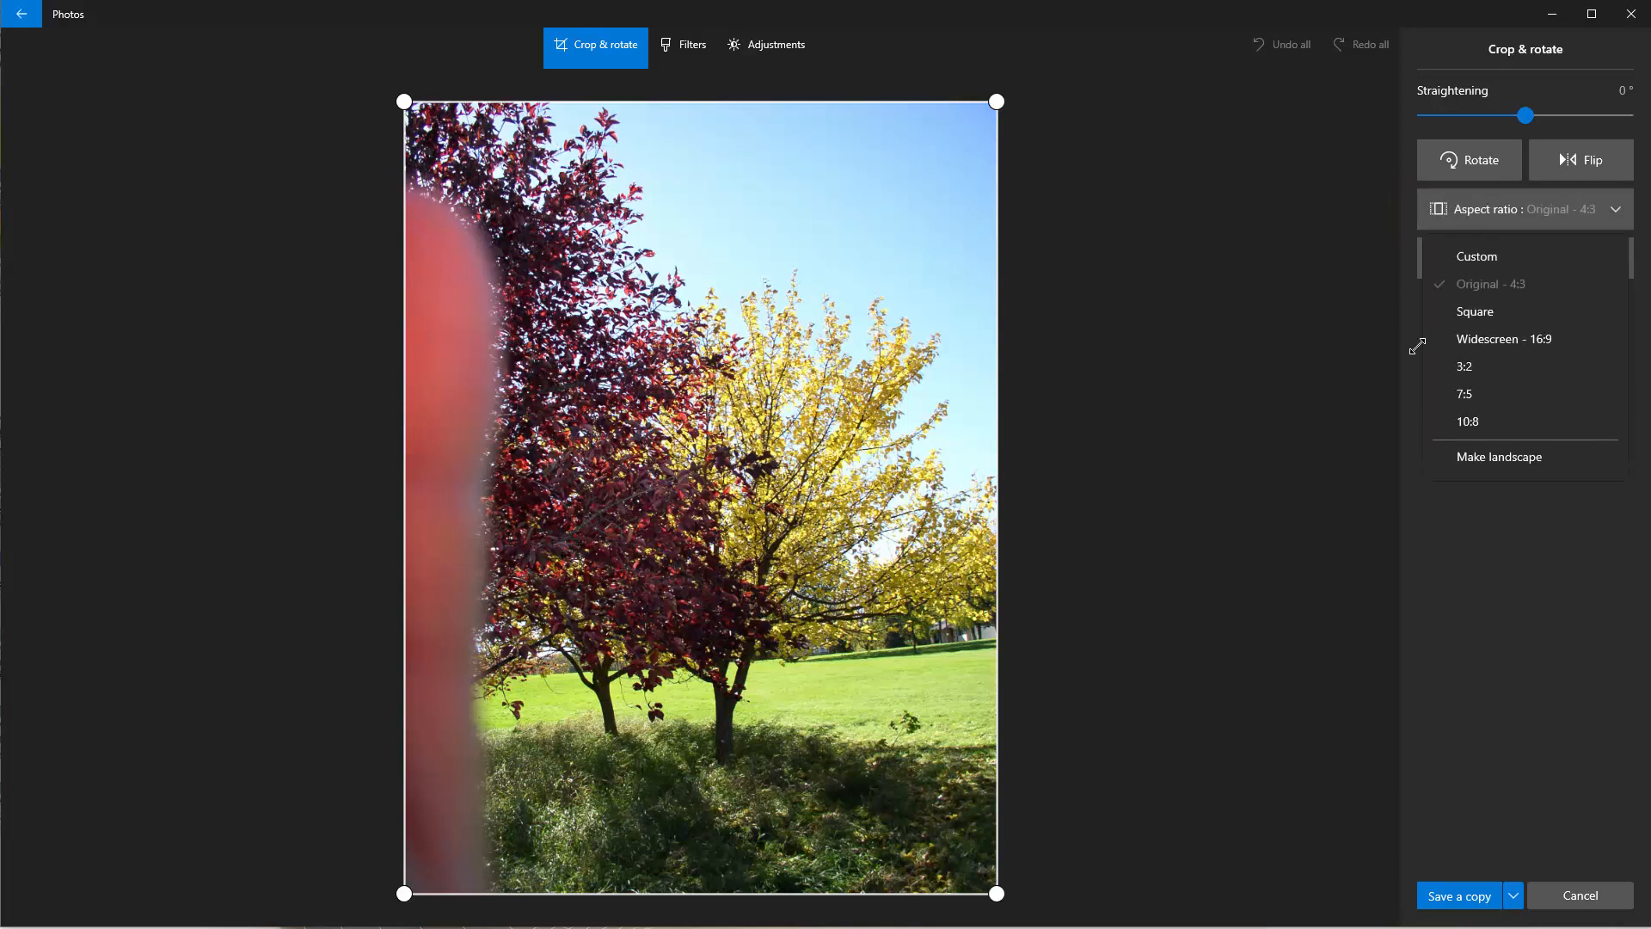
pyautogui.click(1492, 342)
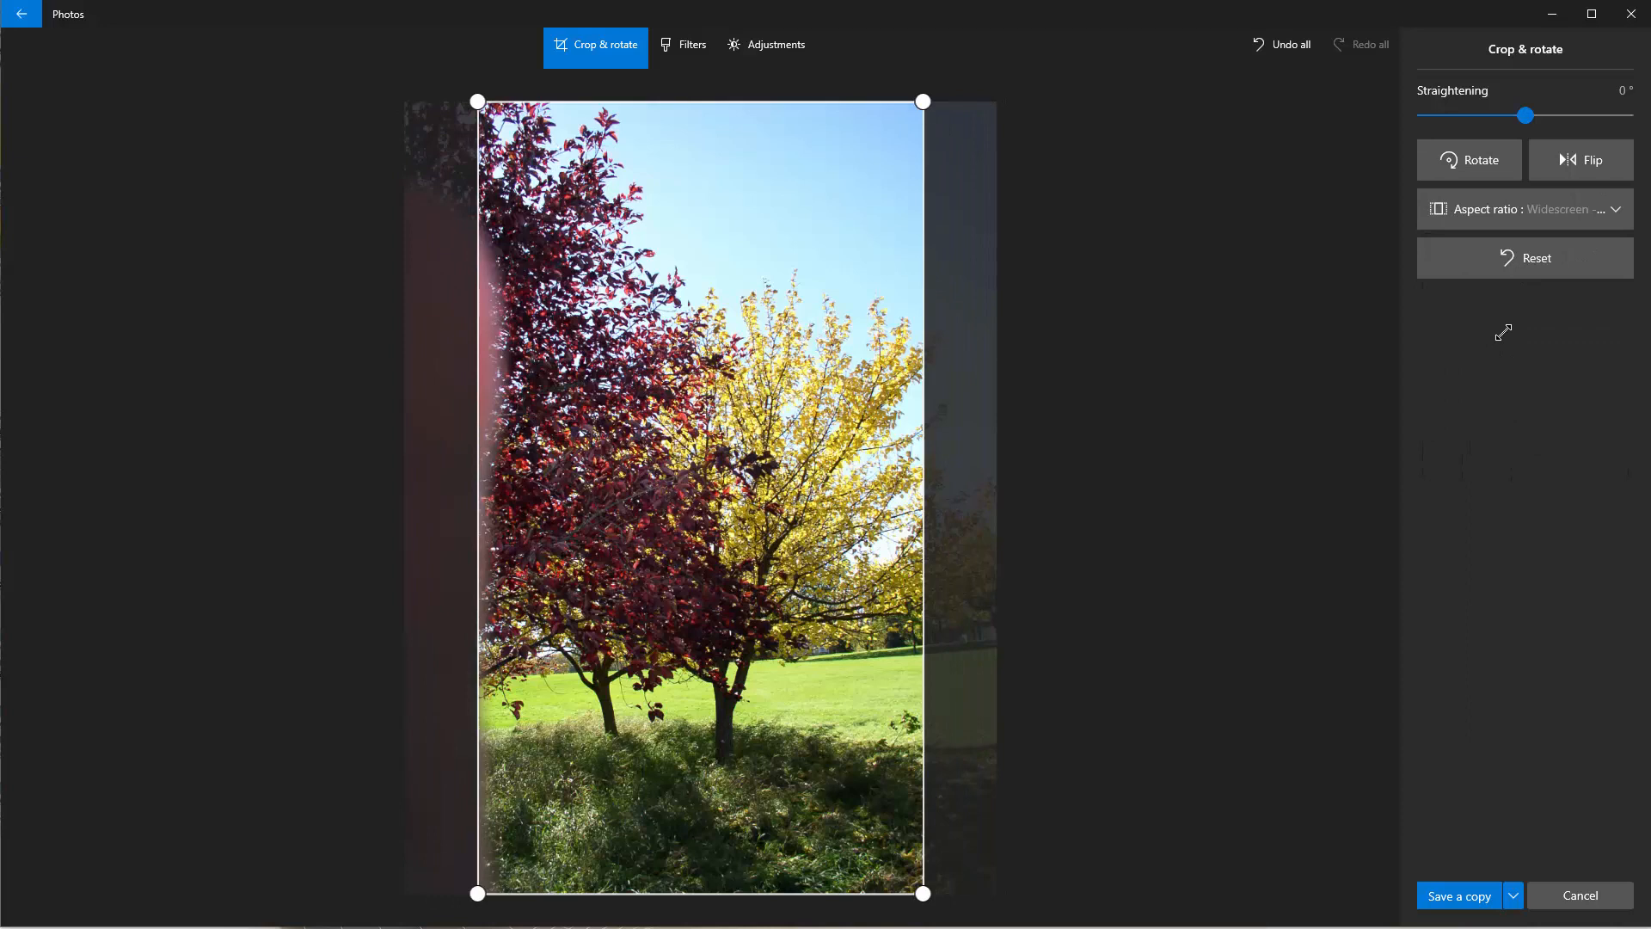
pyautogui.click(1582, 217)
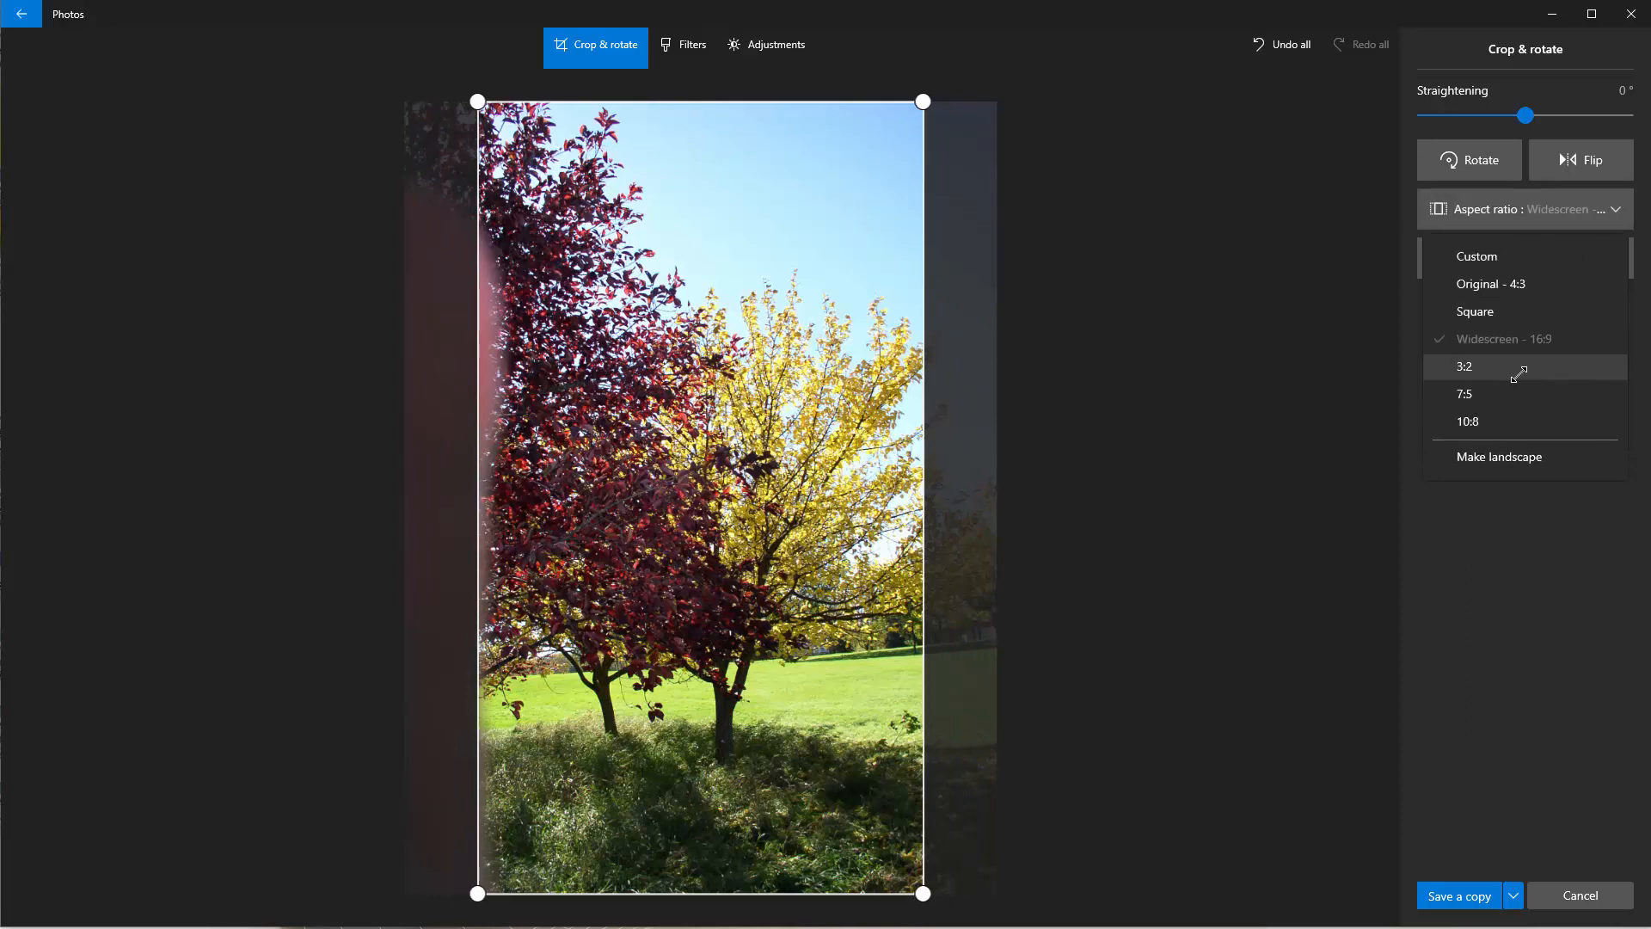
pyautogui.click(1519, 372)
pyautogui.click(1522, 225)
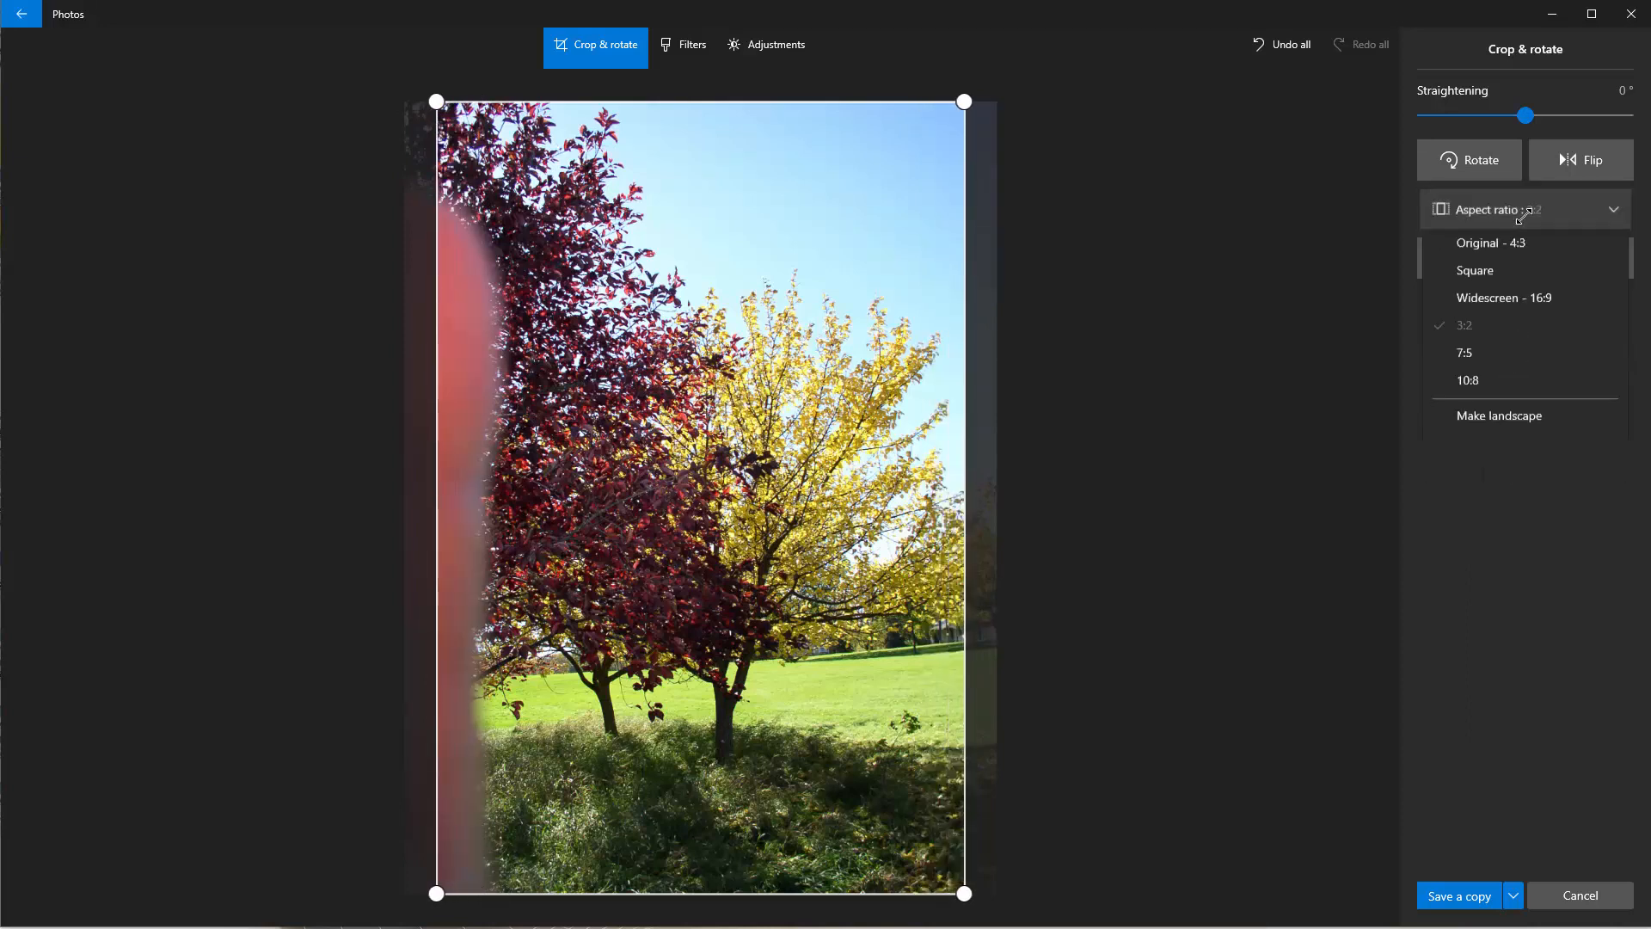
pyautogui.click(1476, 416)
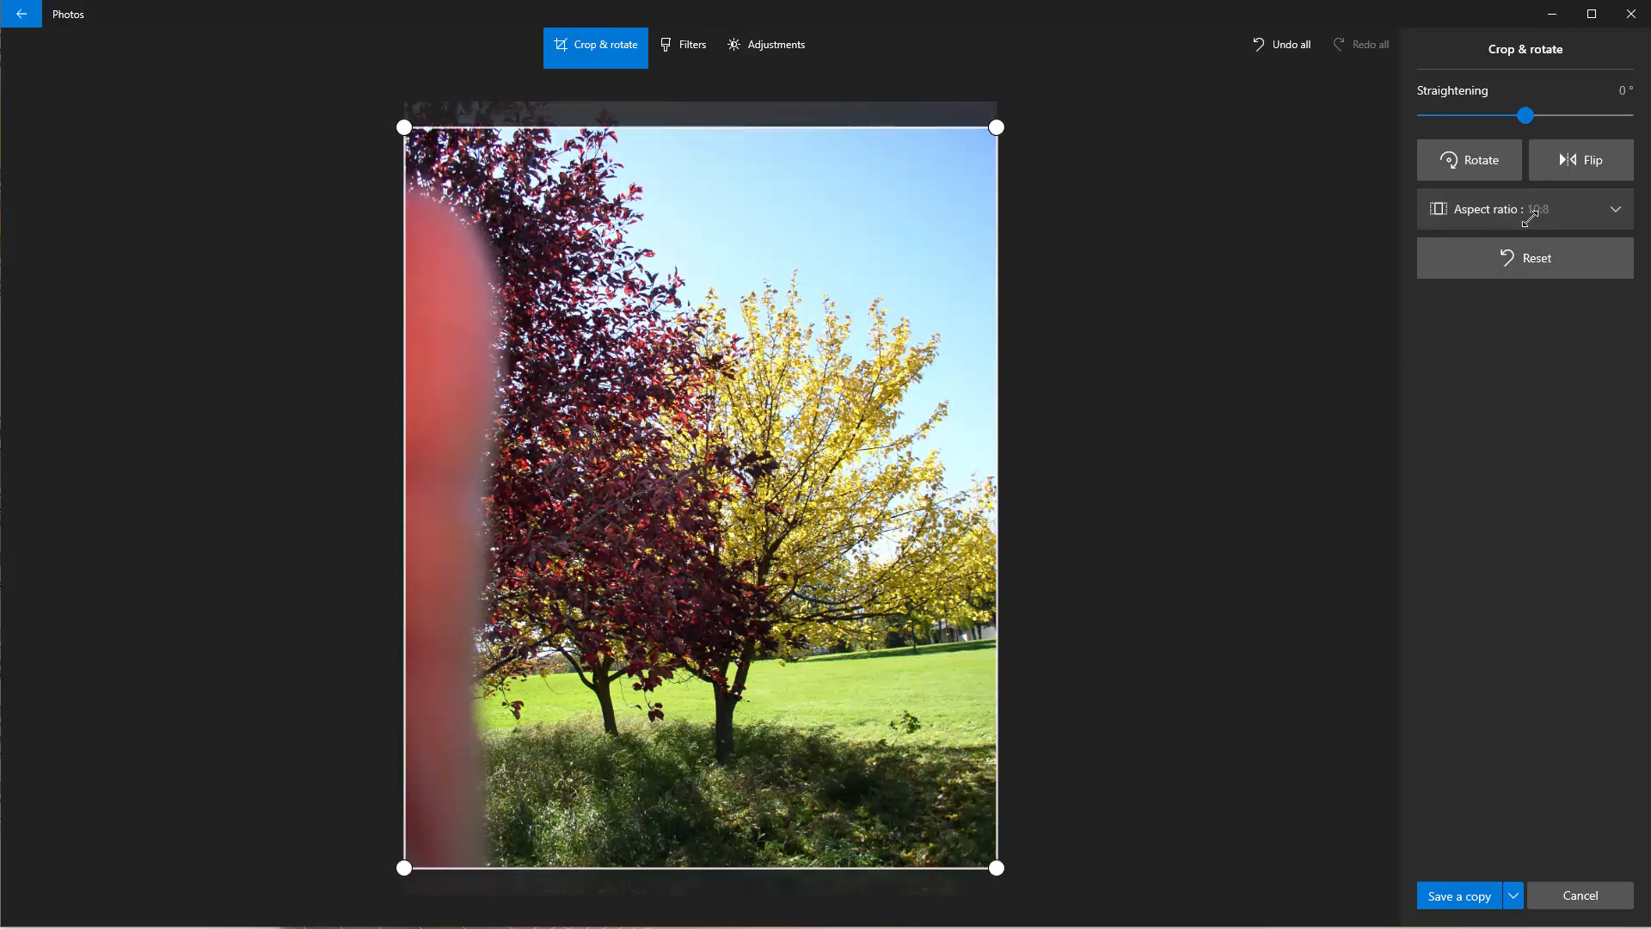
pyautogui.click(1531, 211)
pyautogui.click(1491, 285)
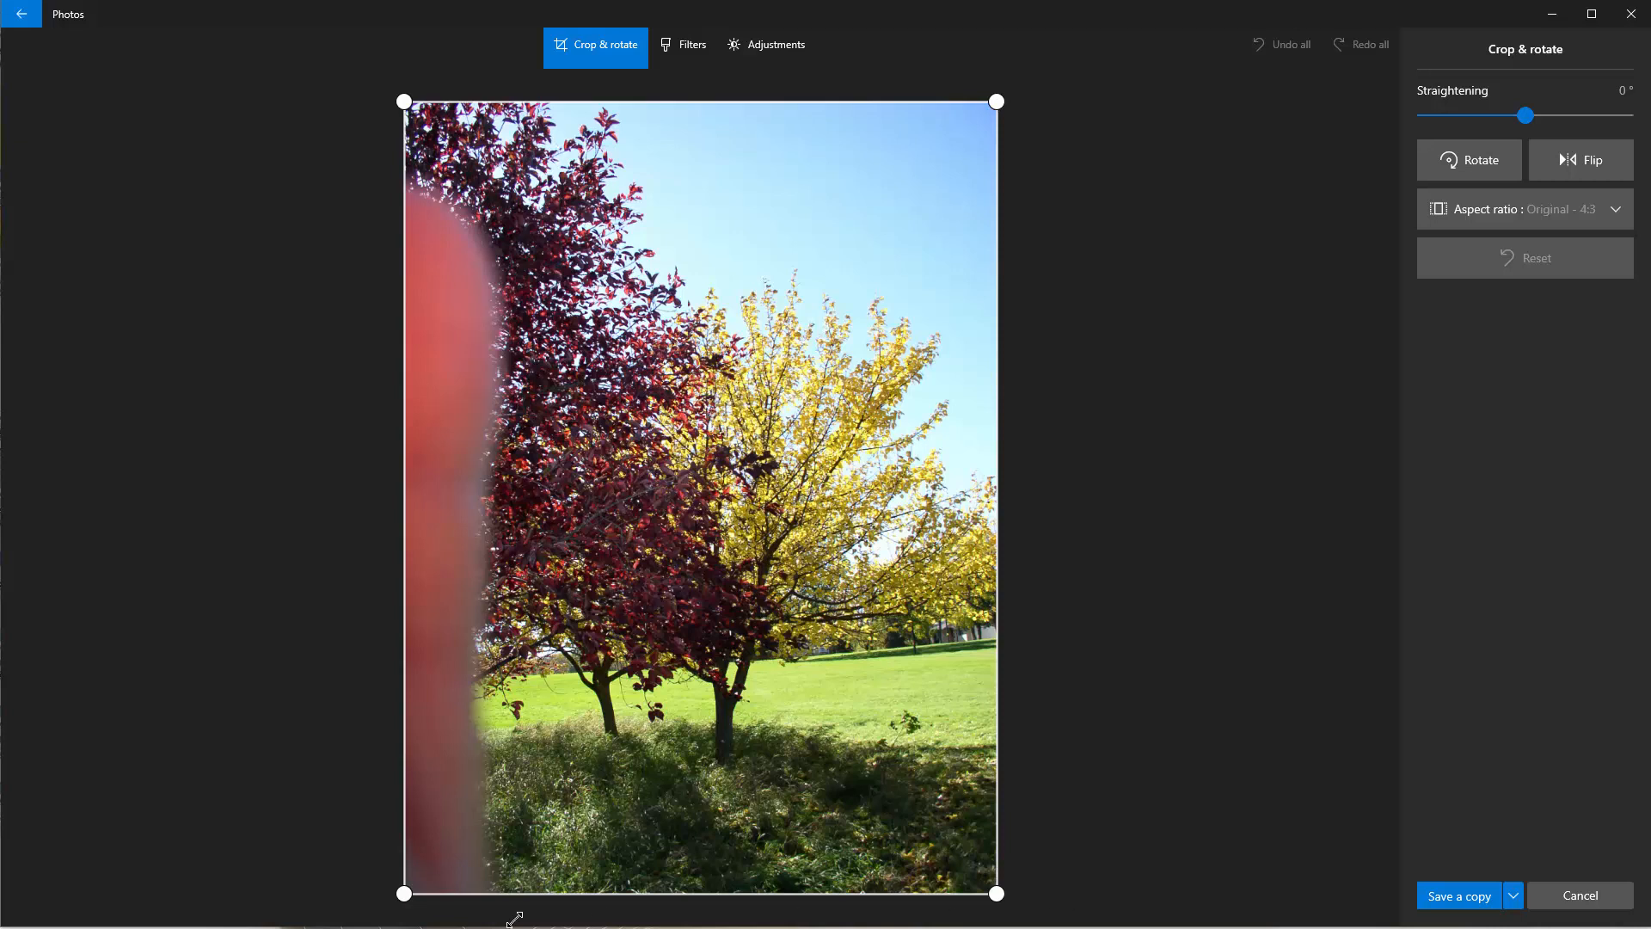
# - Try to crop the blurred finger out of the photo from the frame's lower-left corner at the Original 4:3 ratio
pyautogui.moveTo(400, 897); pyautogui.dragTo(506, 920)
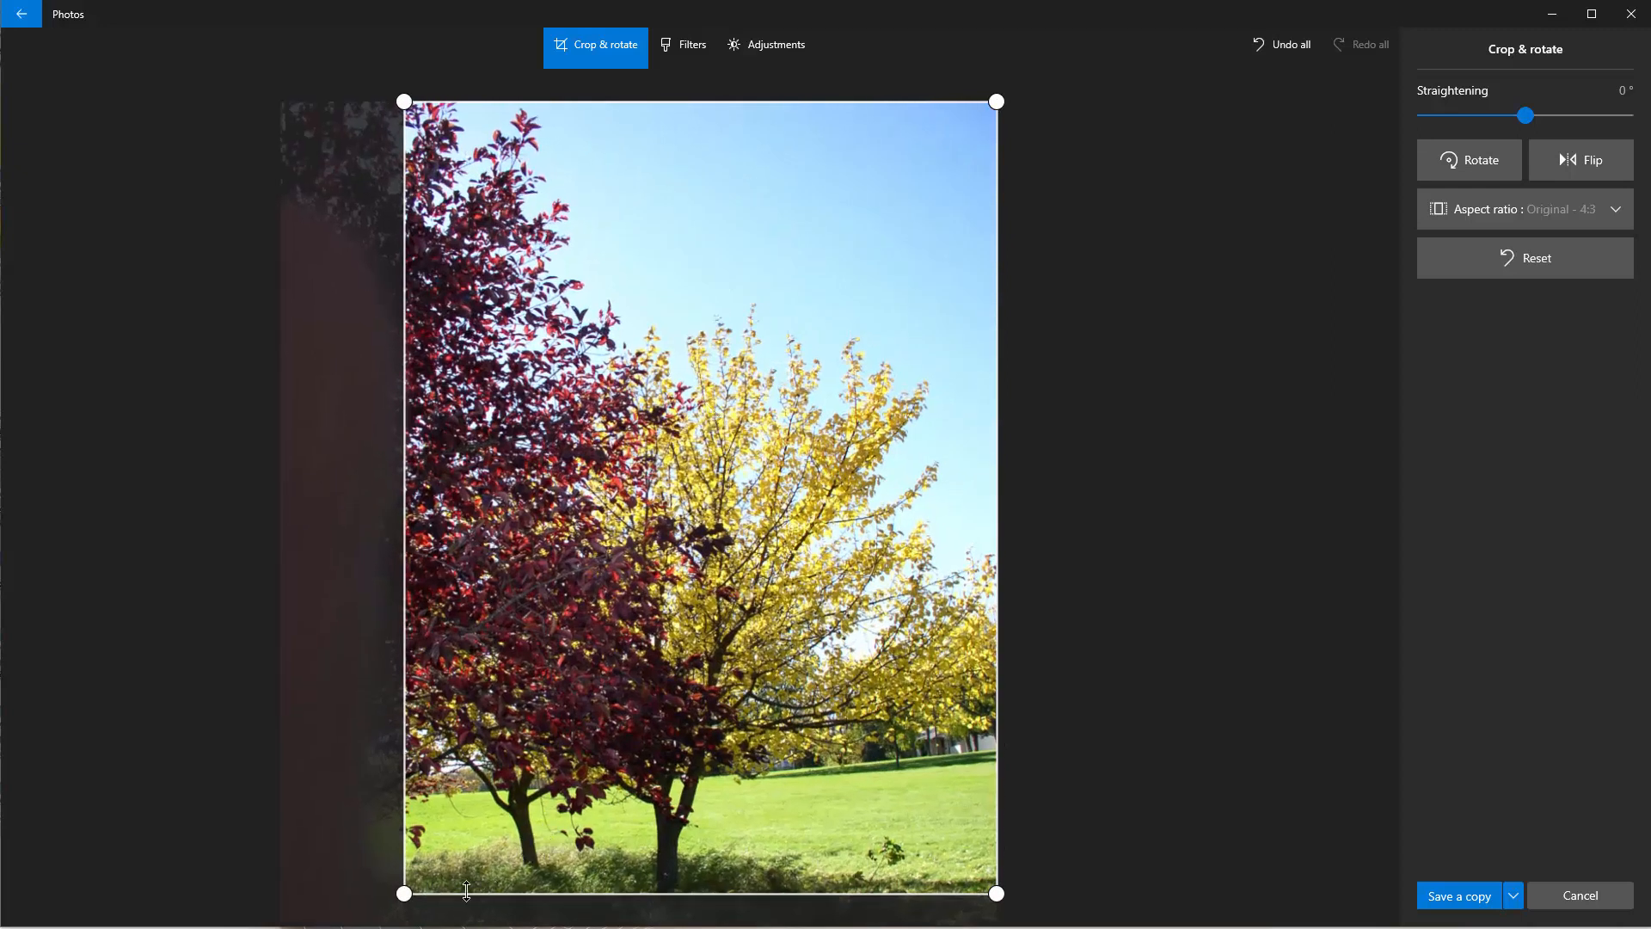
pyautogui.moveTo(404, 890); pyautogui.dragTo(540, 713)
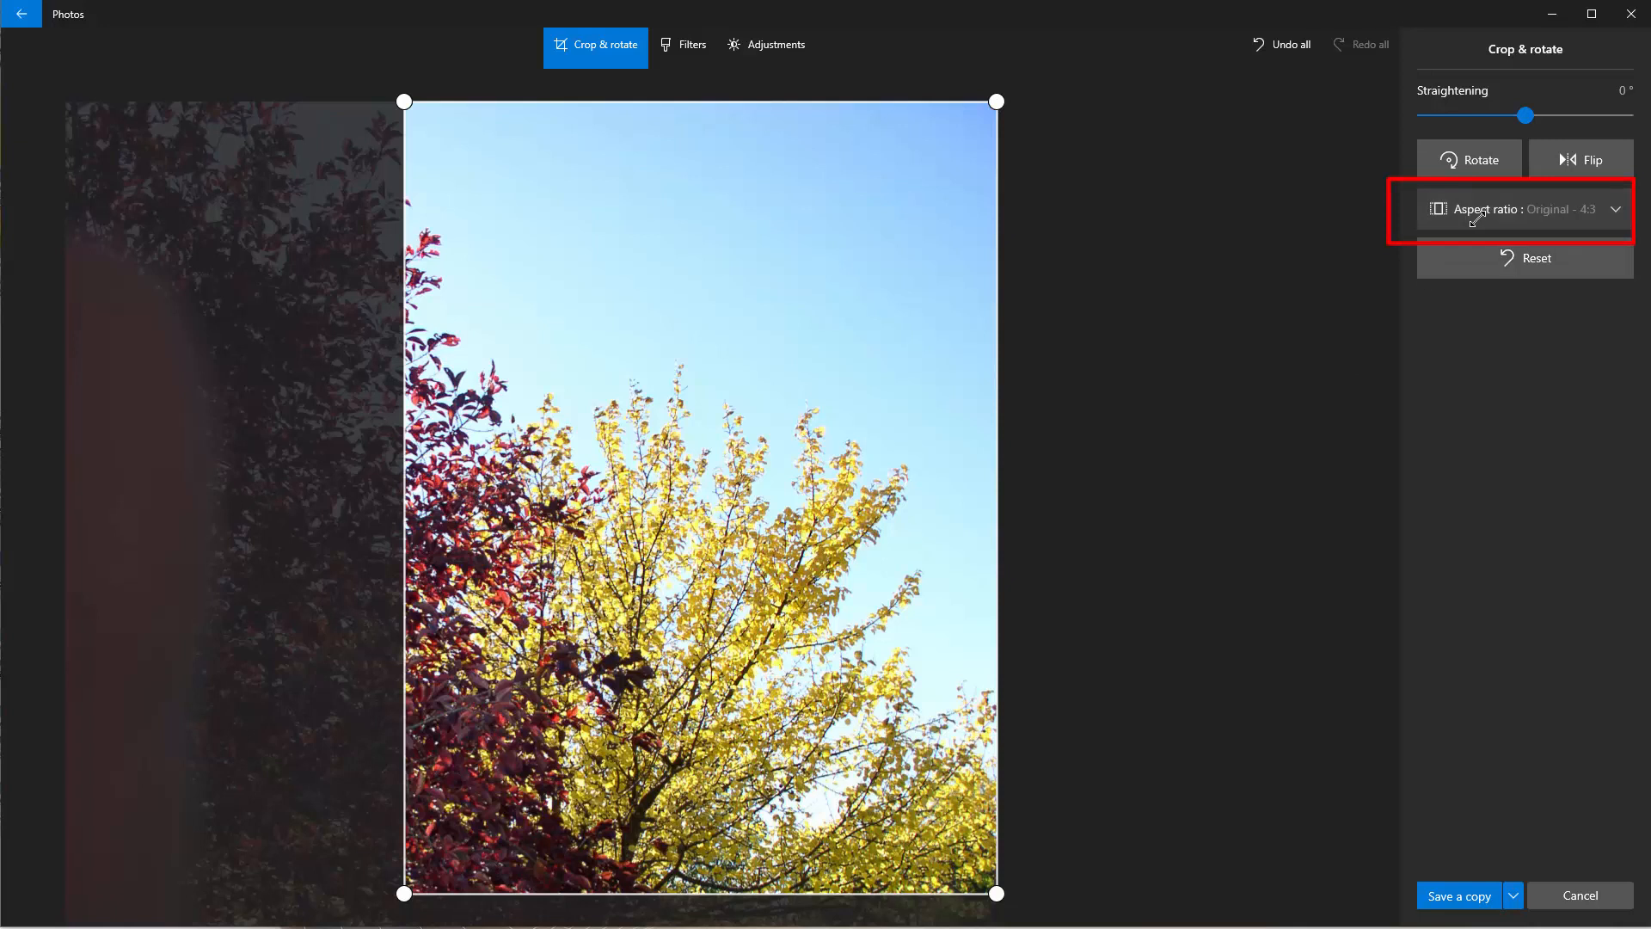
# - Switch the crop aspect ratio to Custom, restore the full frame, and crop only the blurred finger off the photo's left side
pyautogui.click(1484, 211)
pyautogui.click(1479, 258)
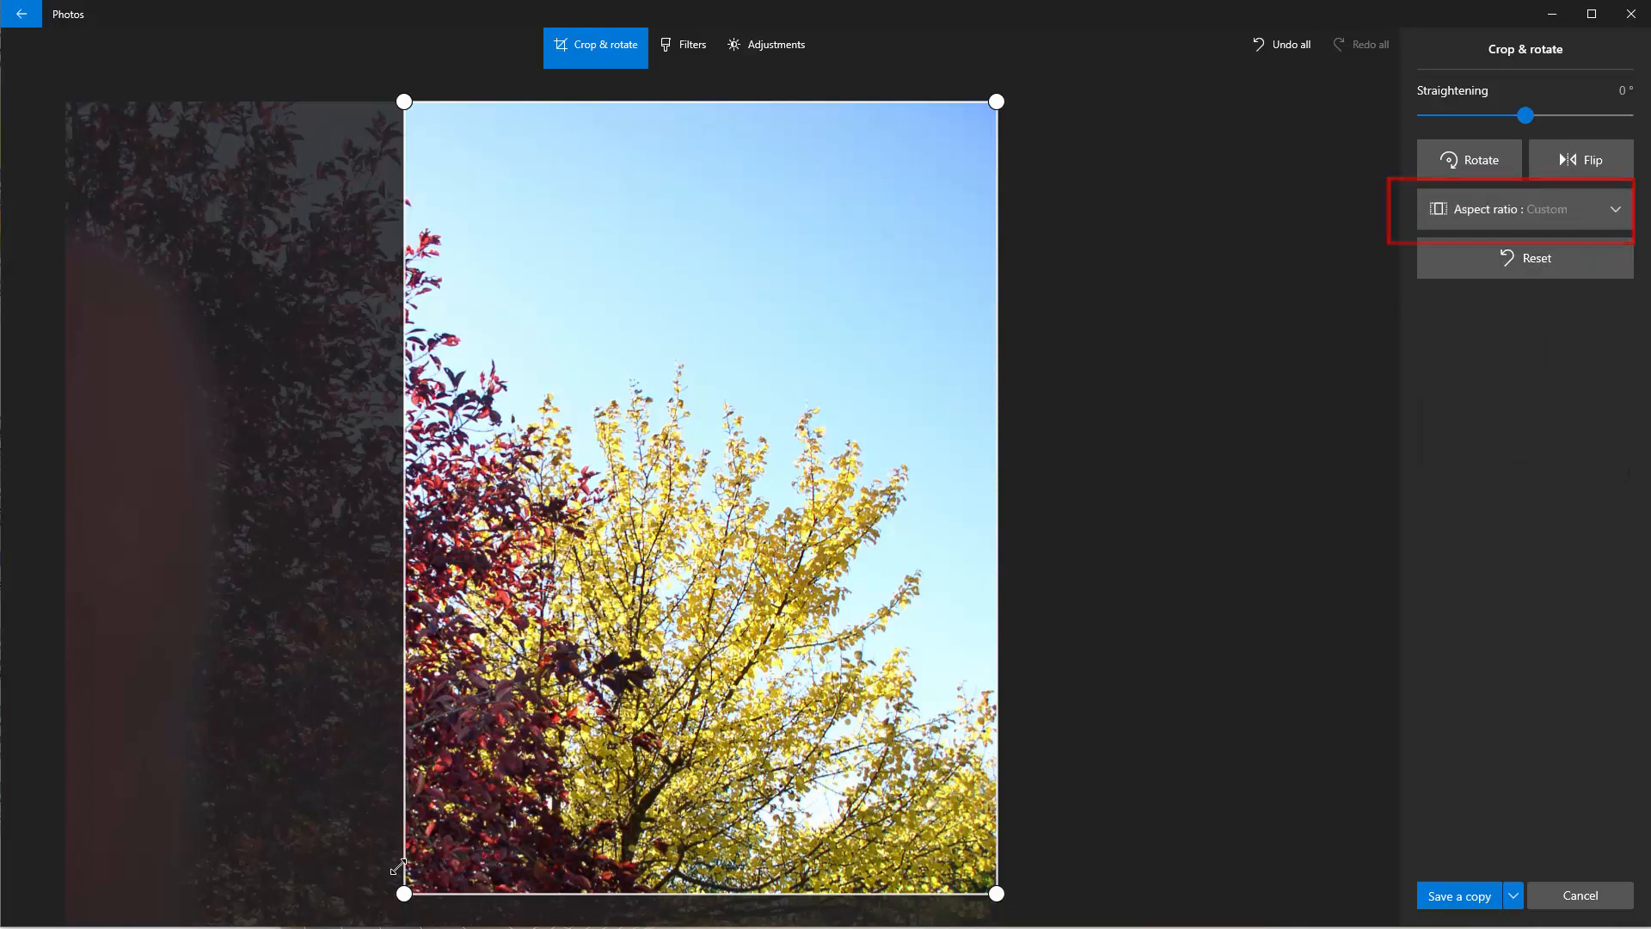
pyautogui.moveTo(403, 894)
pyautogui.mouseDown()
pyautogui.moveTo(355, 922)
pyautogui.moveTo(405, 893)
pyautogui.mouseUp()
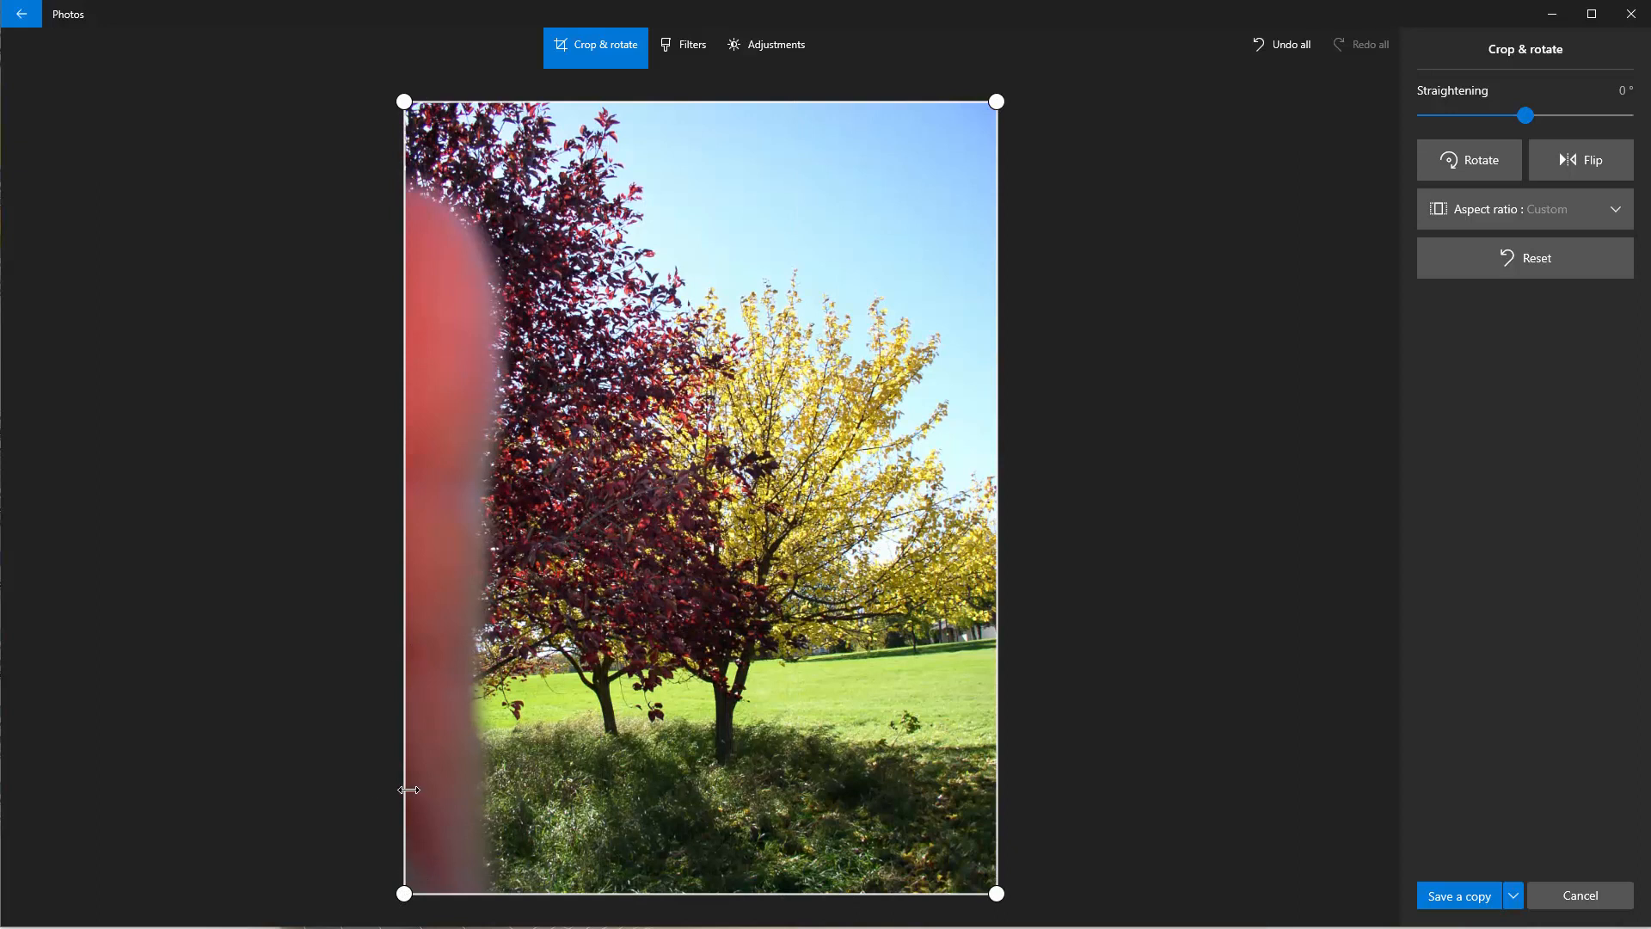
pyautogui.moveTo(406, 786); pyautogui.dragTo(522, 805)
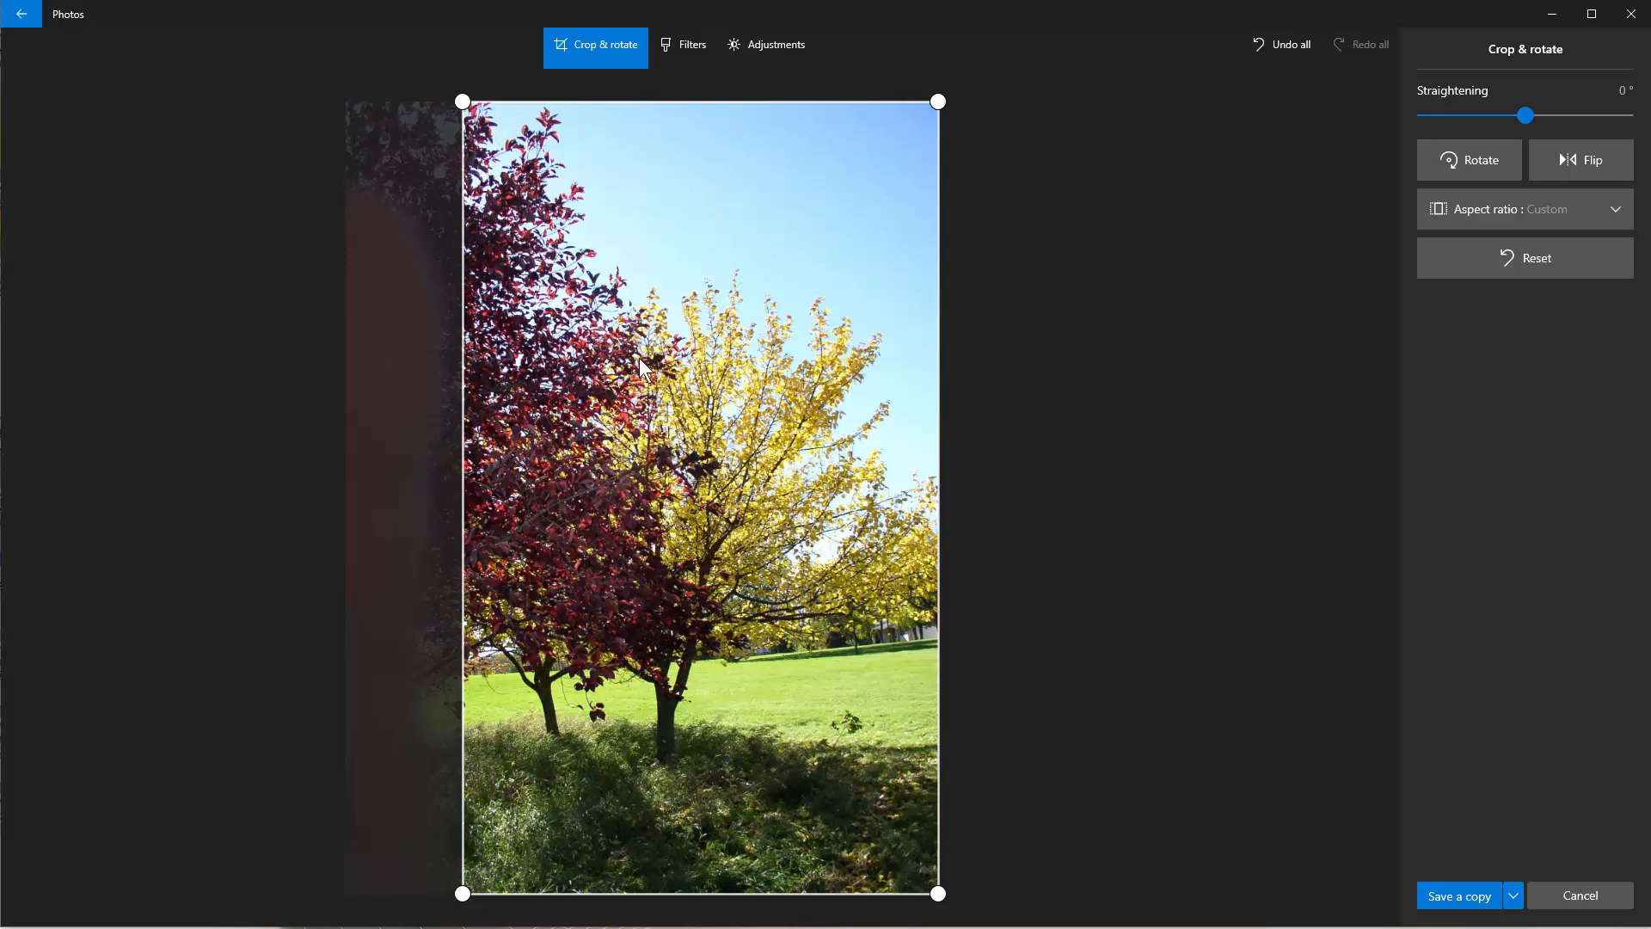
# - Preview the Rouge, Sahara, Burlesque and Napa filters on the cropped photo
pyautogui.click(689, 47)
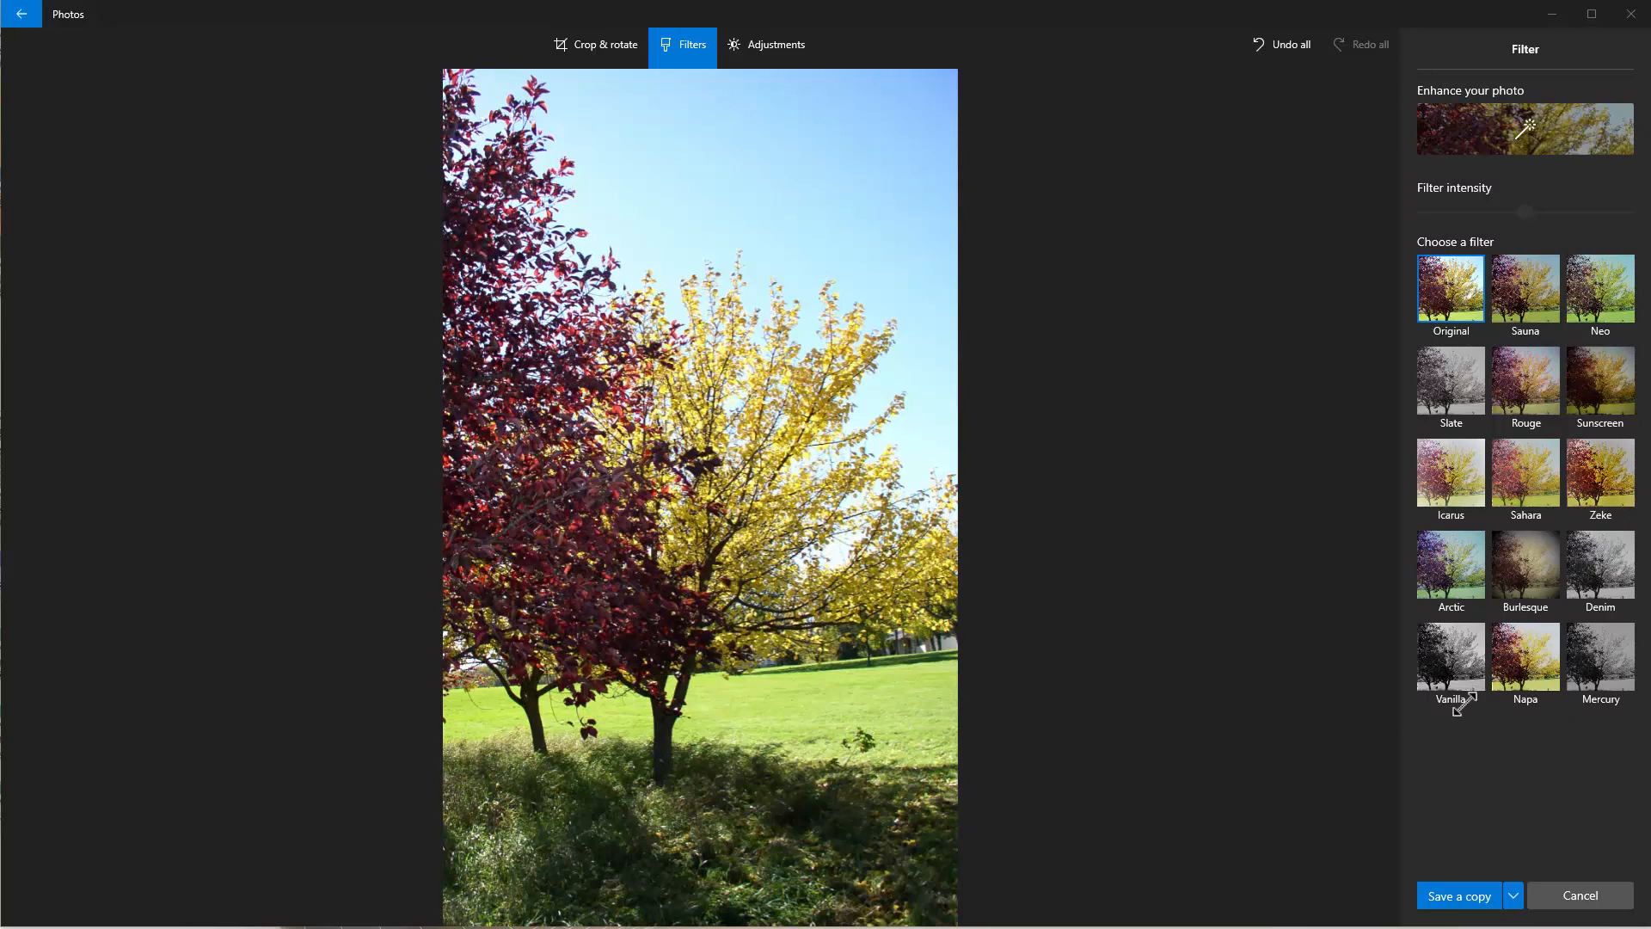
pyautogui.click(1530, 376)
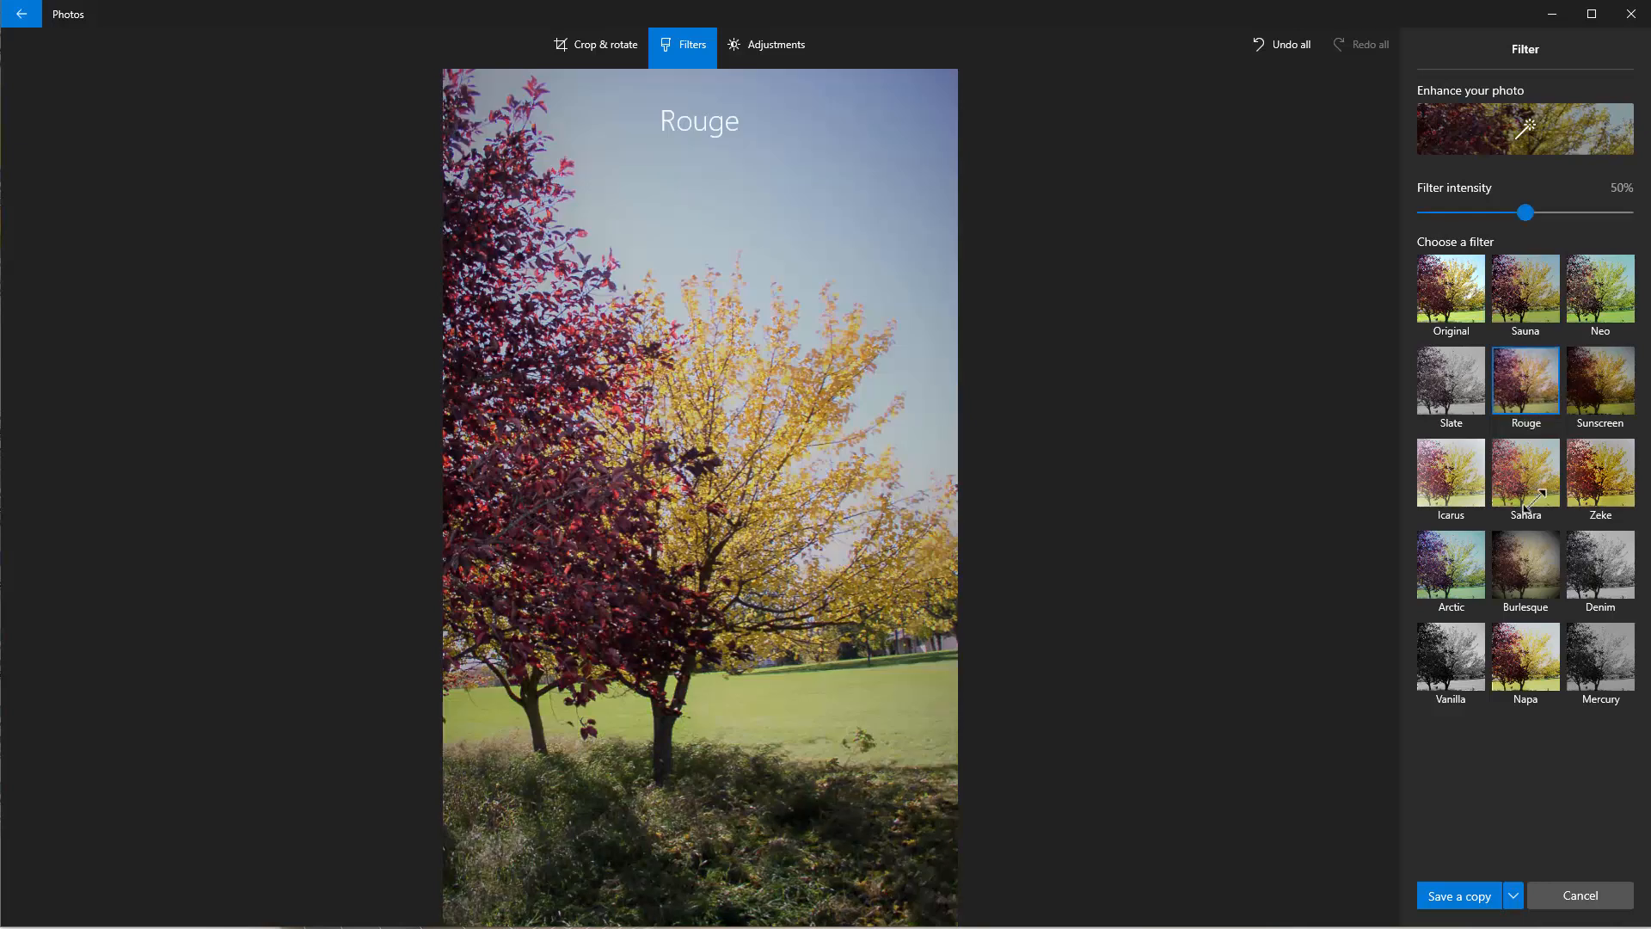
pyautogui.click(1518, 490)
pyautogui.click(1528, 575)
pyautogui.click(1526, 666)
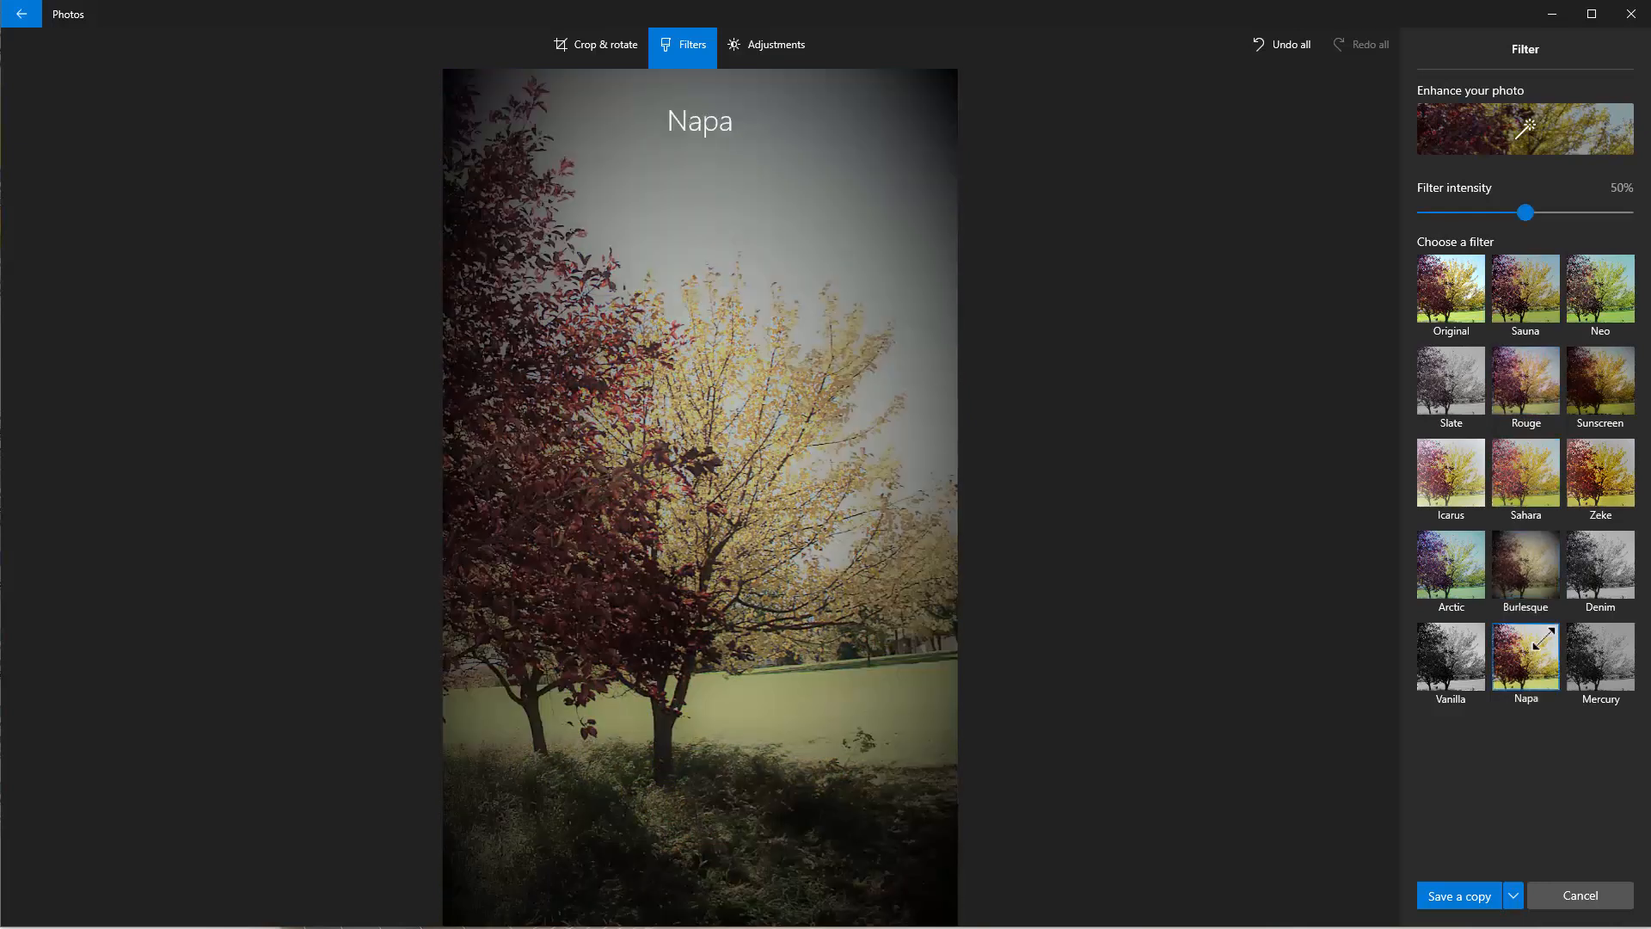
# - Preview the Vanilla, Denim, Zeke, Sahara, Icarus, Sunscreen and Sauna filters, and return the photo to Original
pyautogui.click(1451, 654)
pyautogui.click(1617, 569)
pyautogui.click(1611, 480)
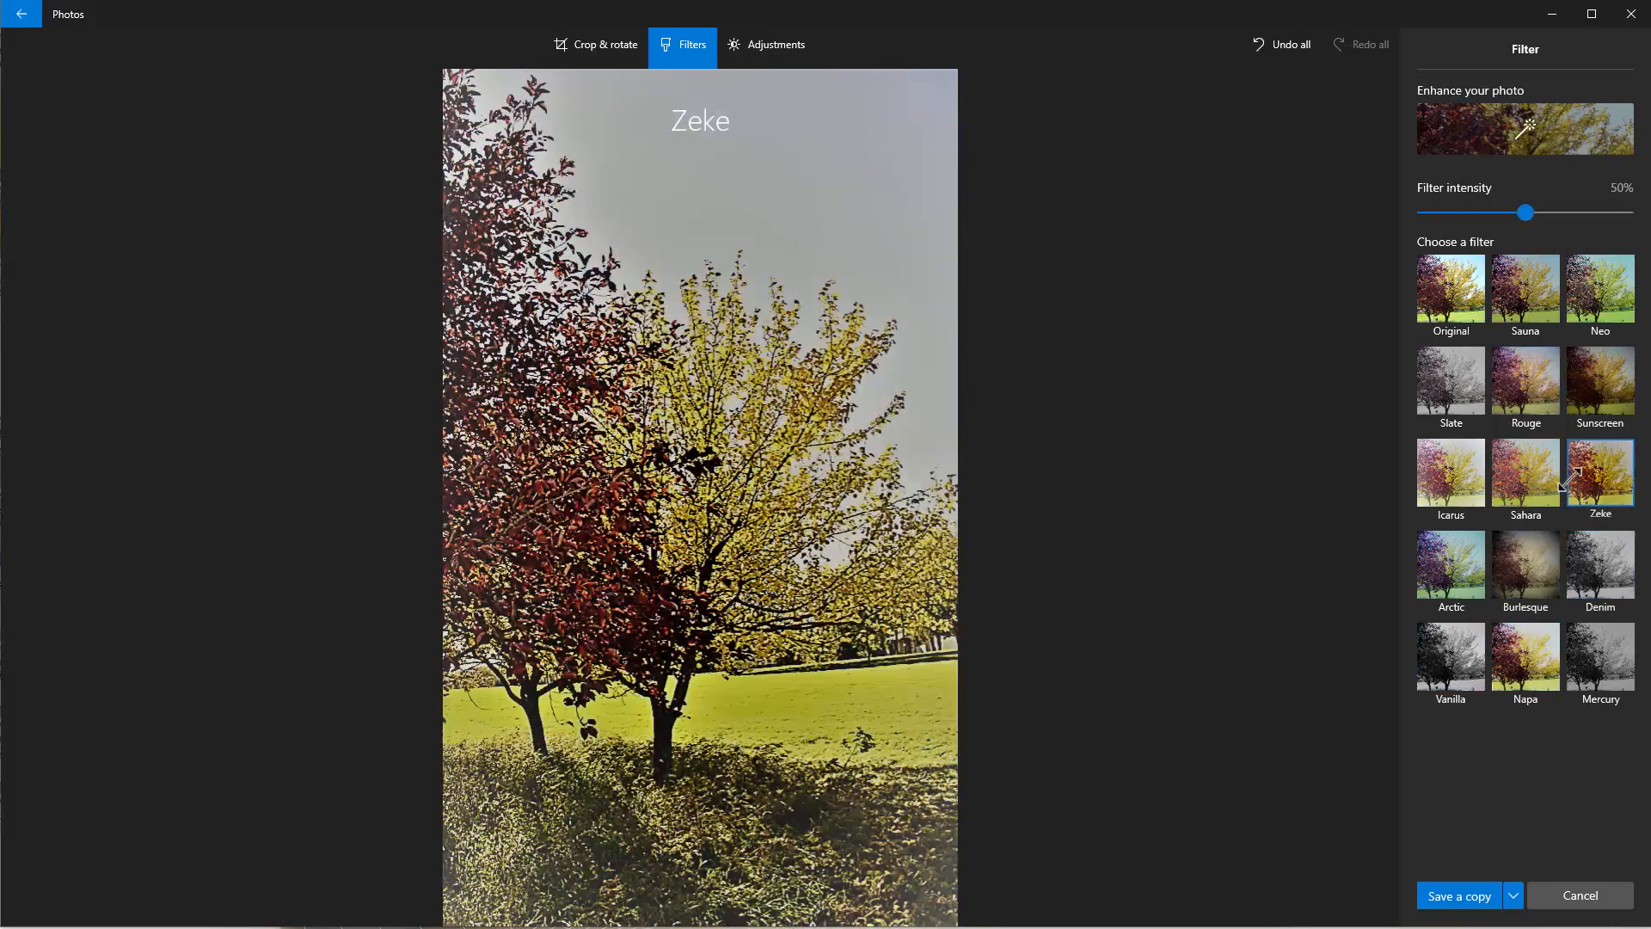
pyautogui.click(1532, 471)
pyautogui.click(1445, 475)
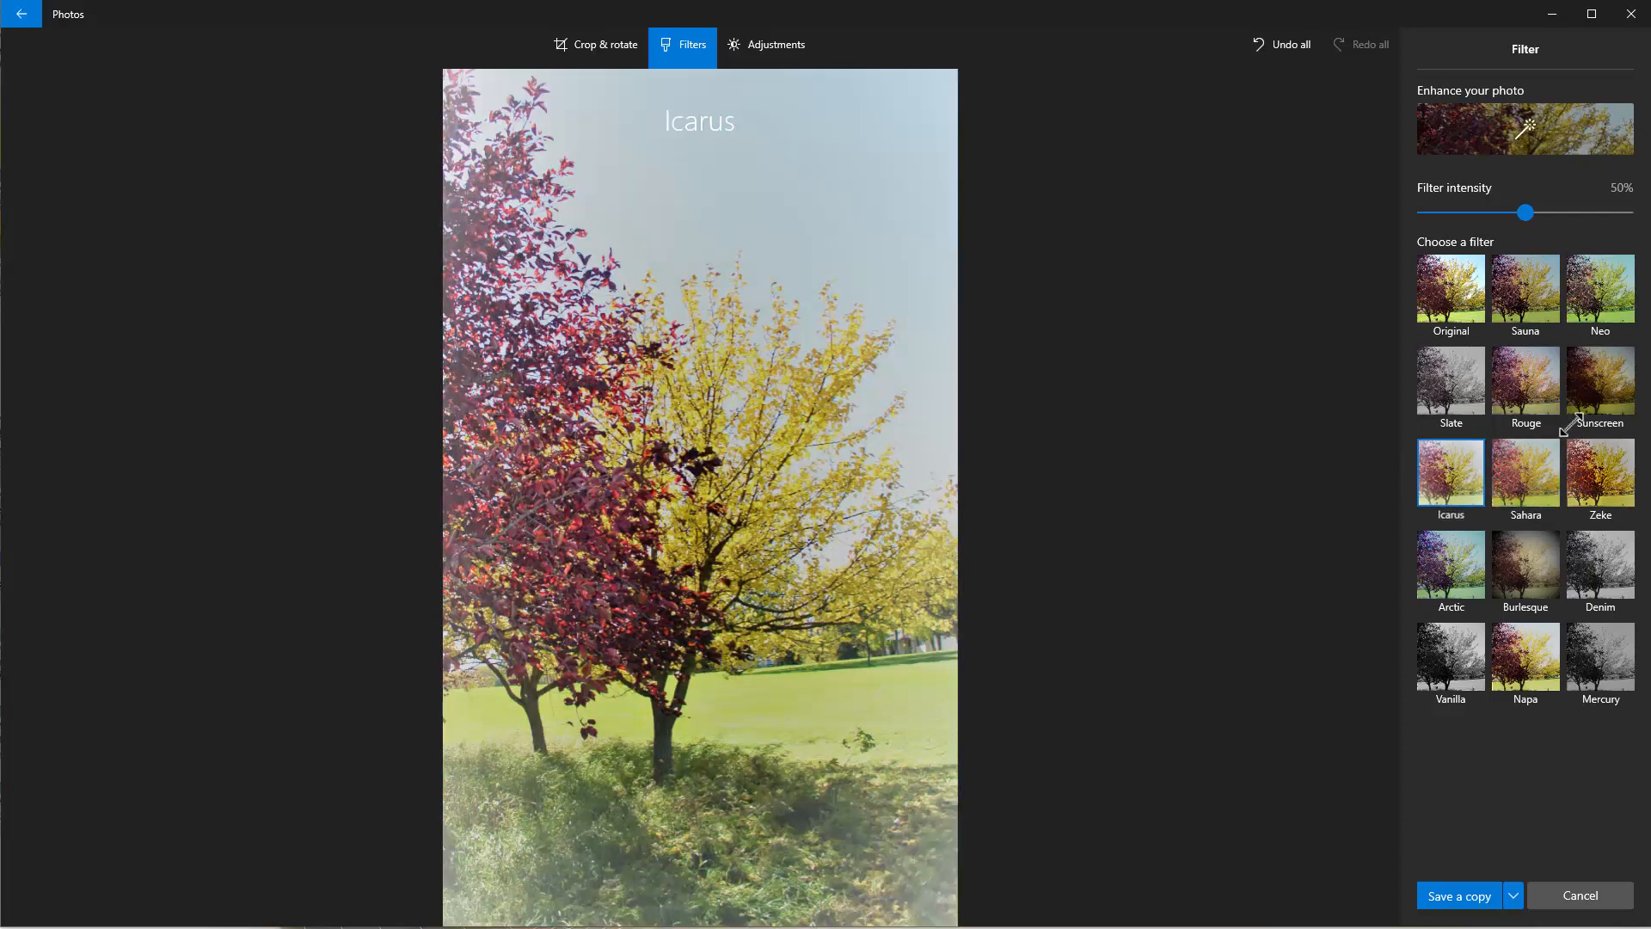
pyautogui.click(1605, 392)
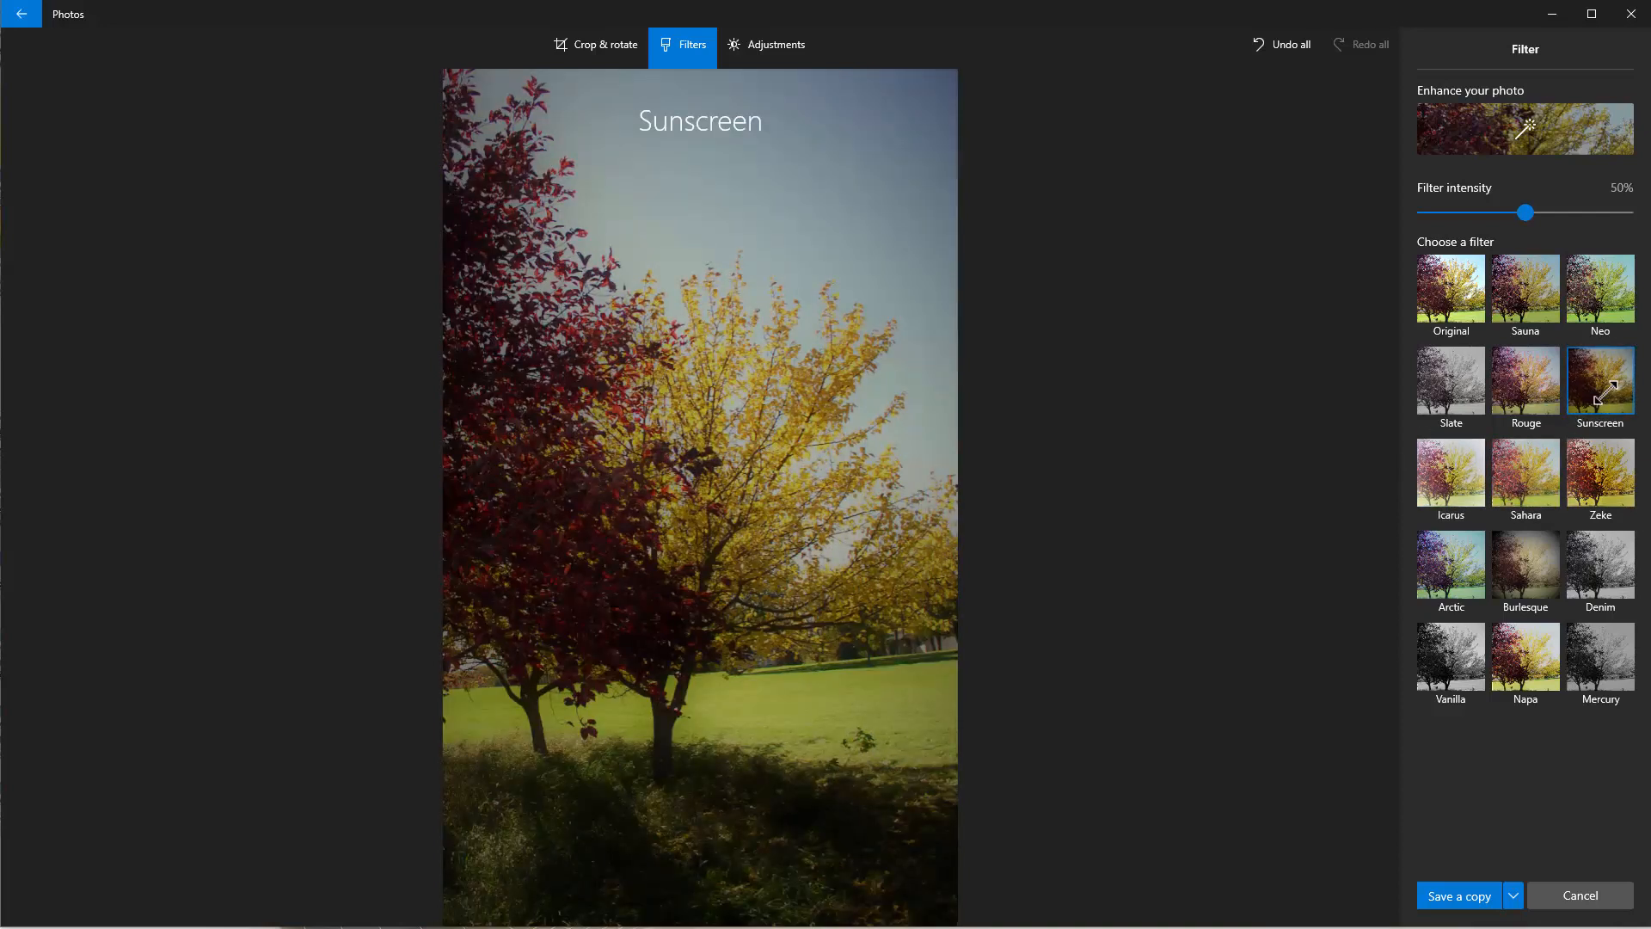
pyautogui.click(1527, 310)
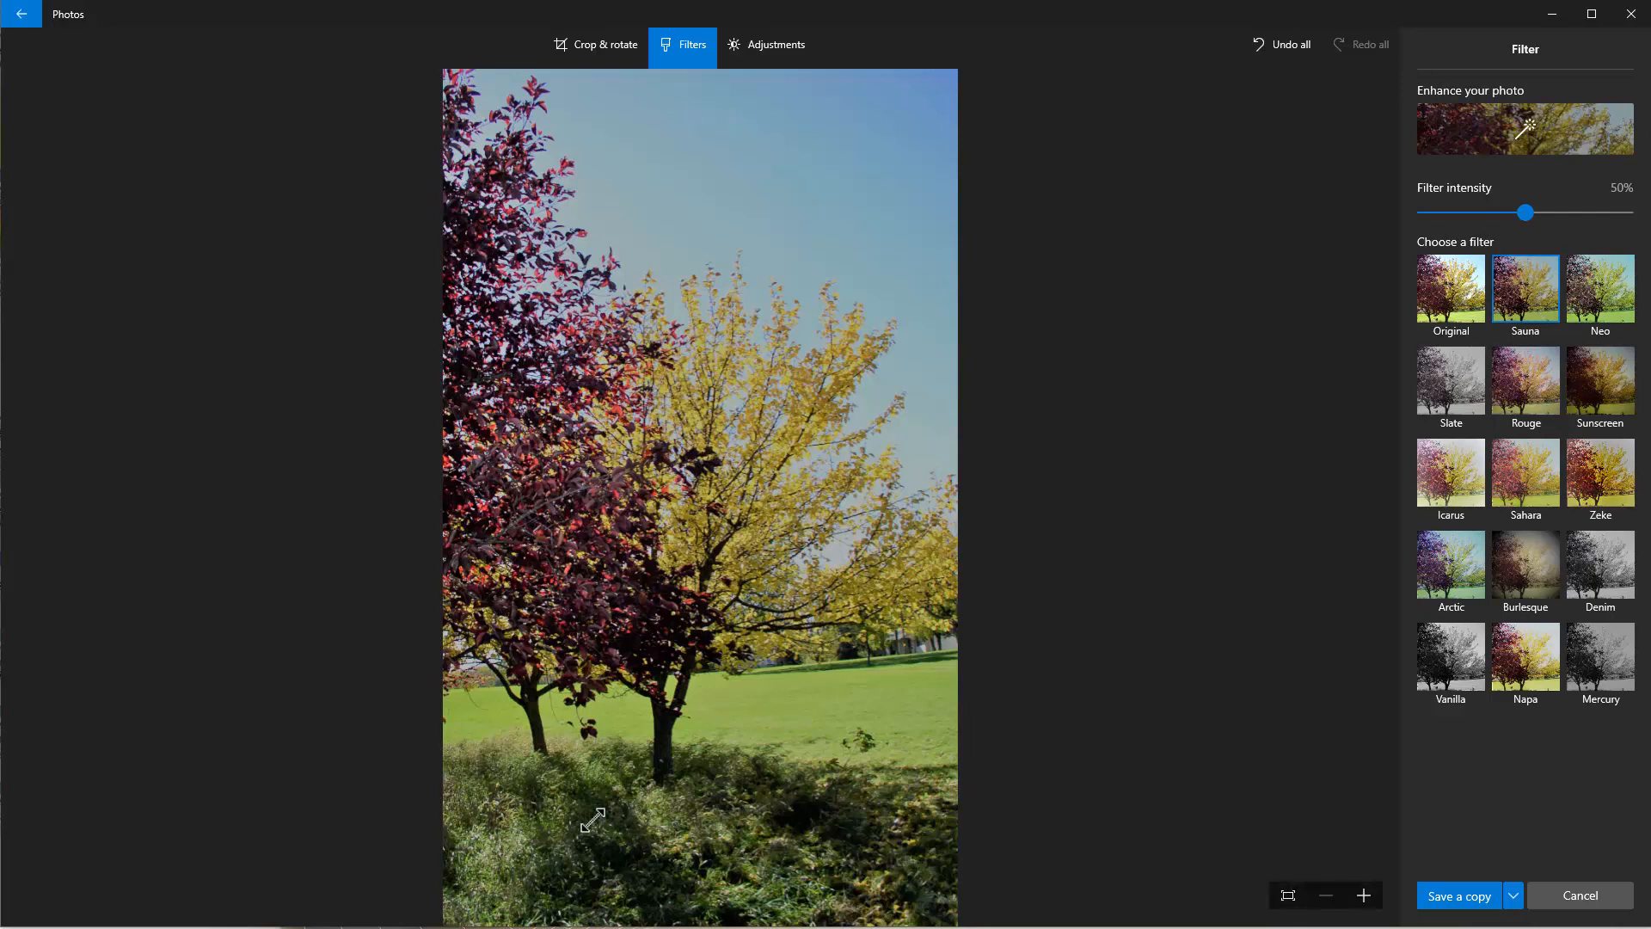
pyautogui.click(1452, 300)
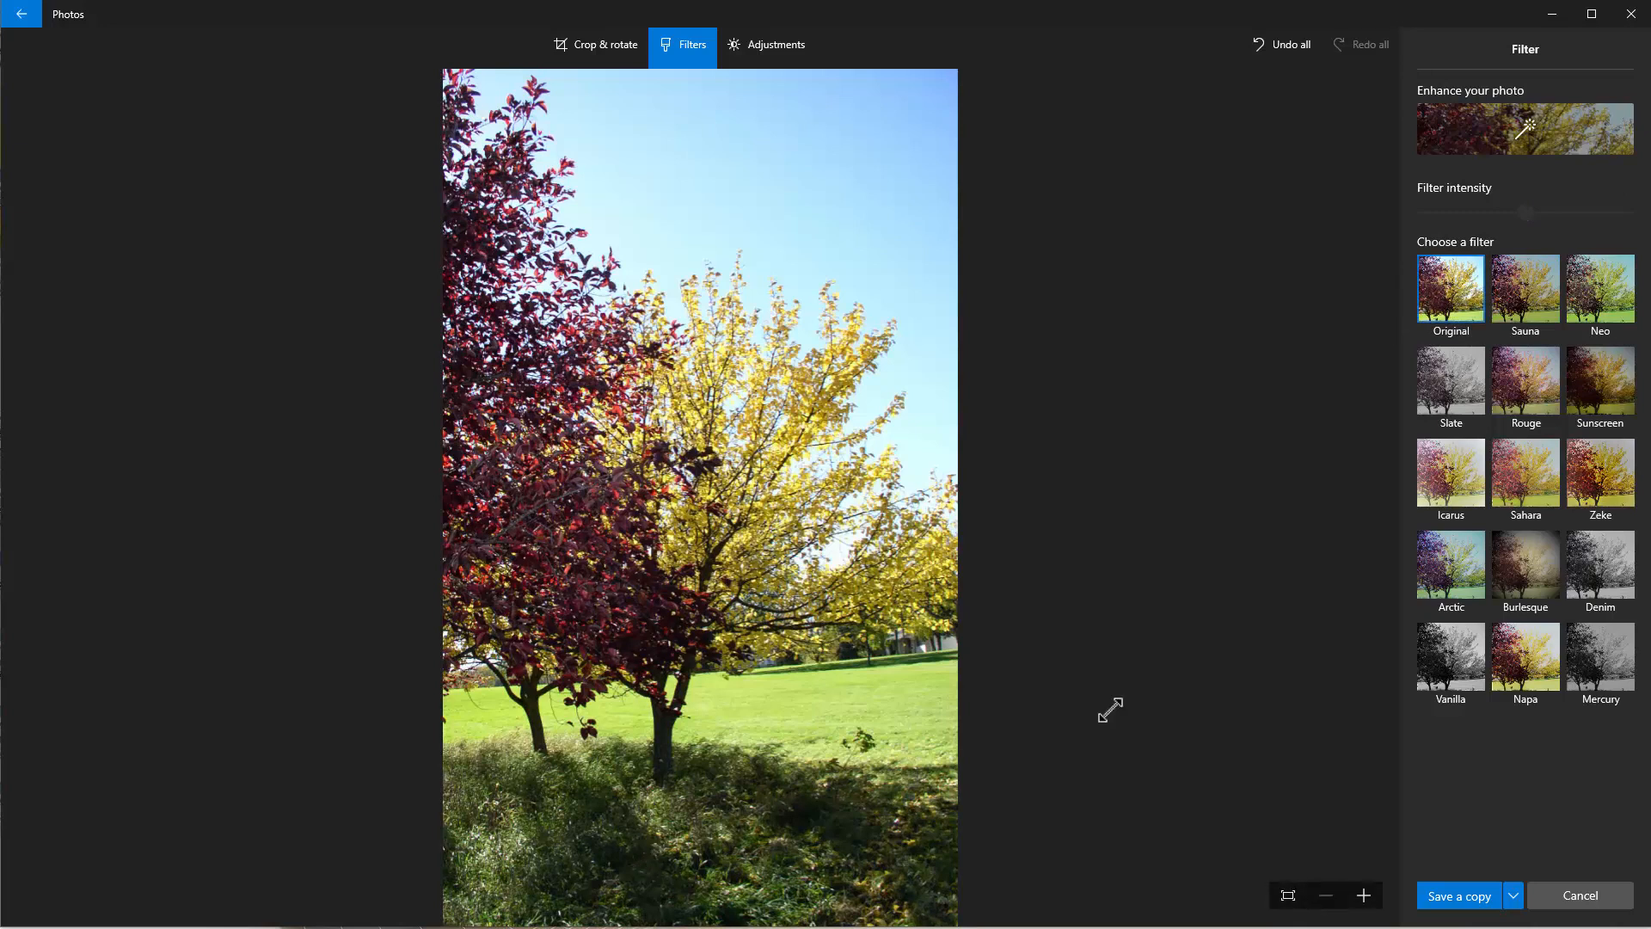
# - Compare the Sauna, Zeke, Sahara, Mercury, Denim, Icarus, Arctic and Vanilla filters on the photo
pyautogui.click(1531, 293)
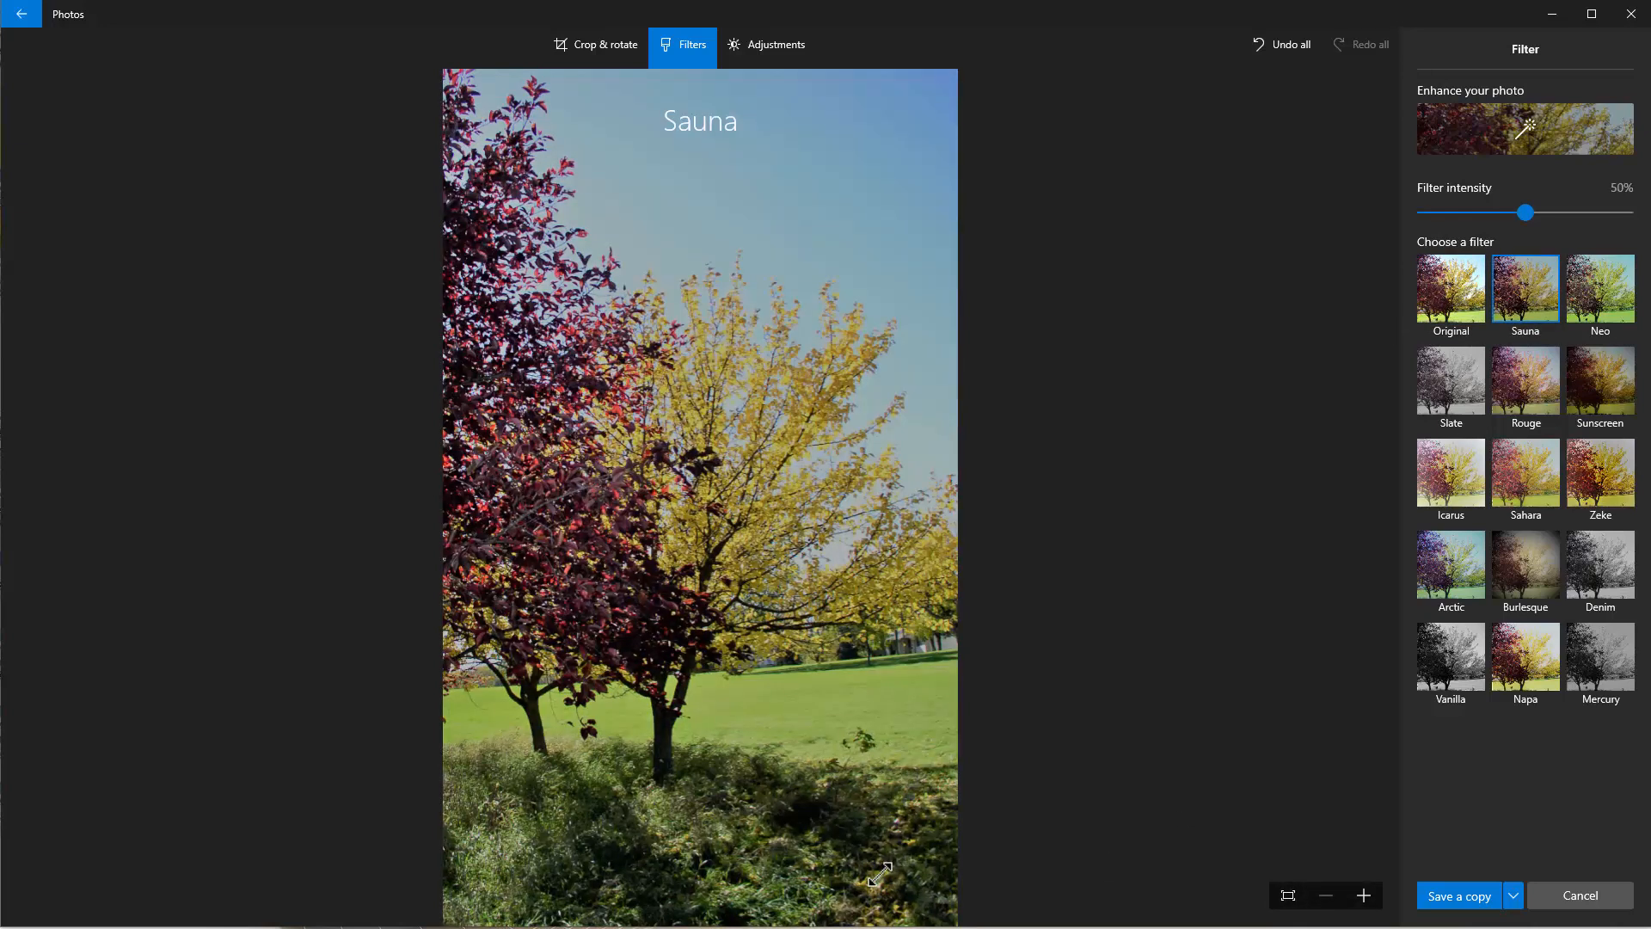
pyautogui.click(1585, 497)
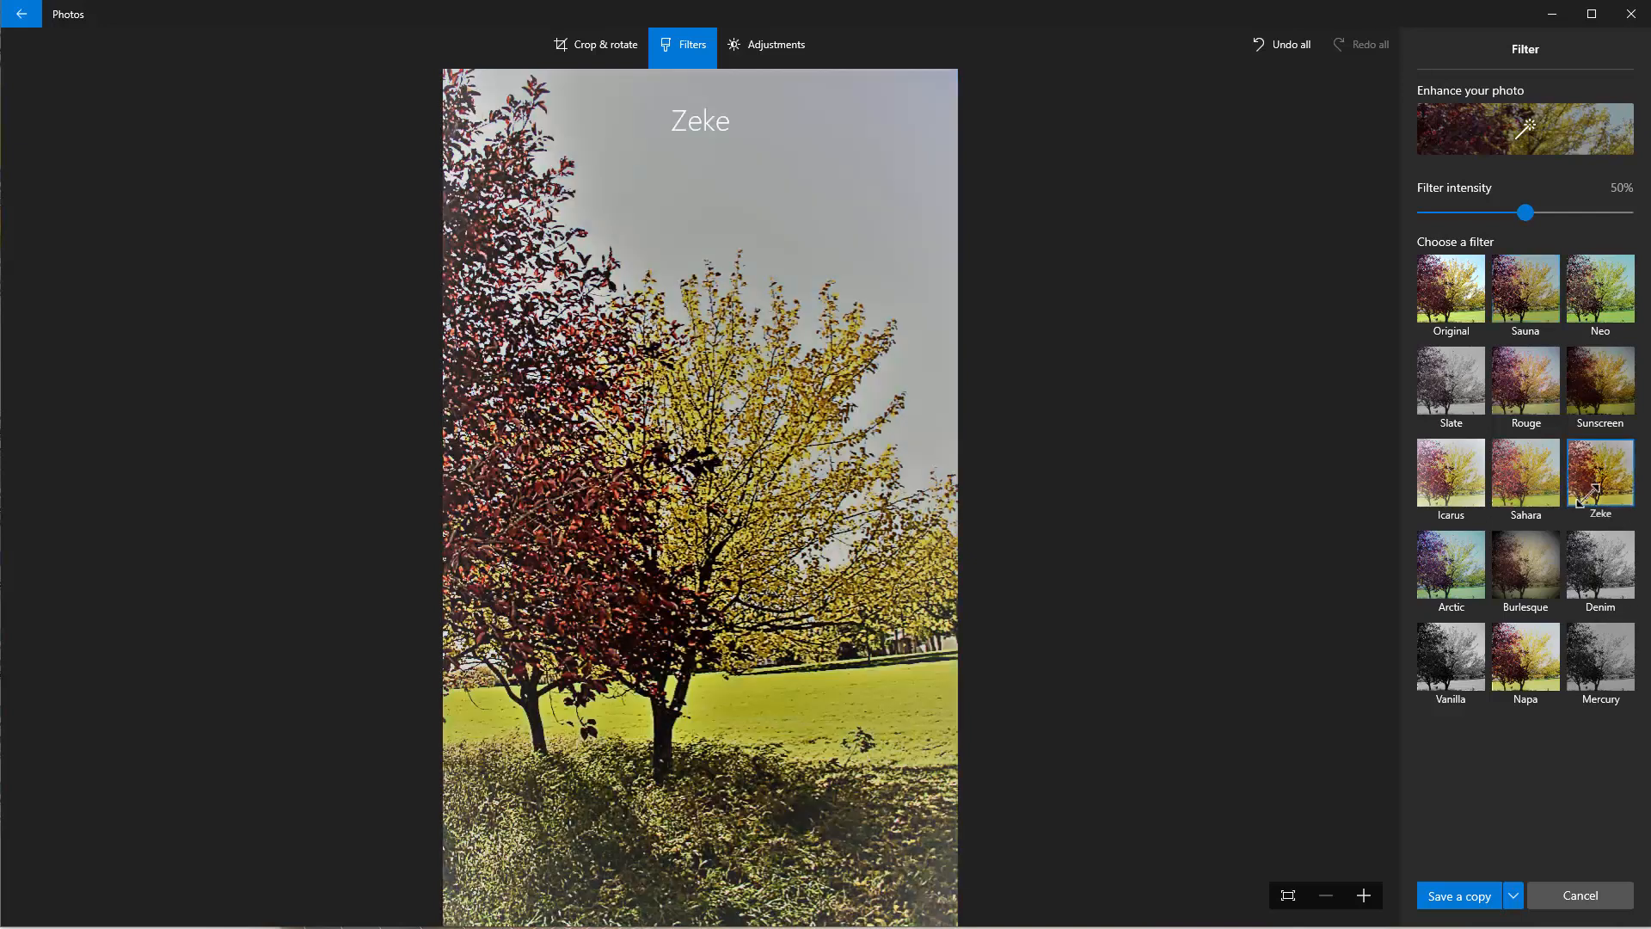
pyautogui.click(1521, 506)
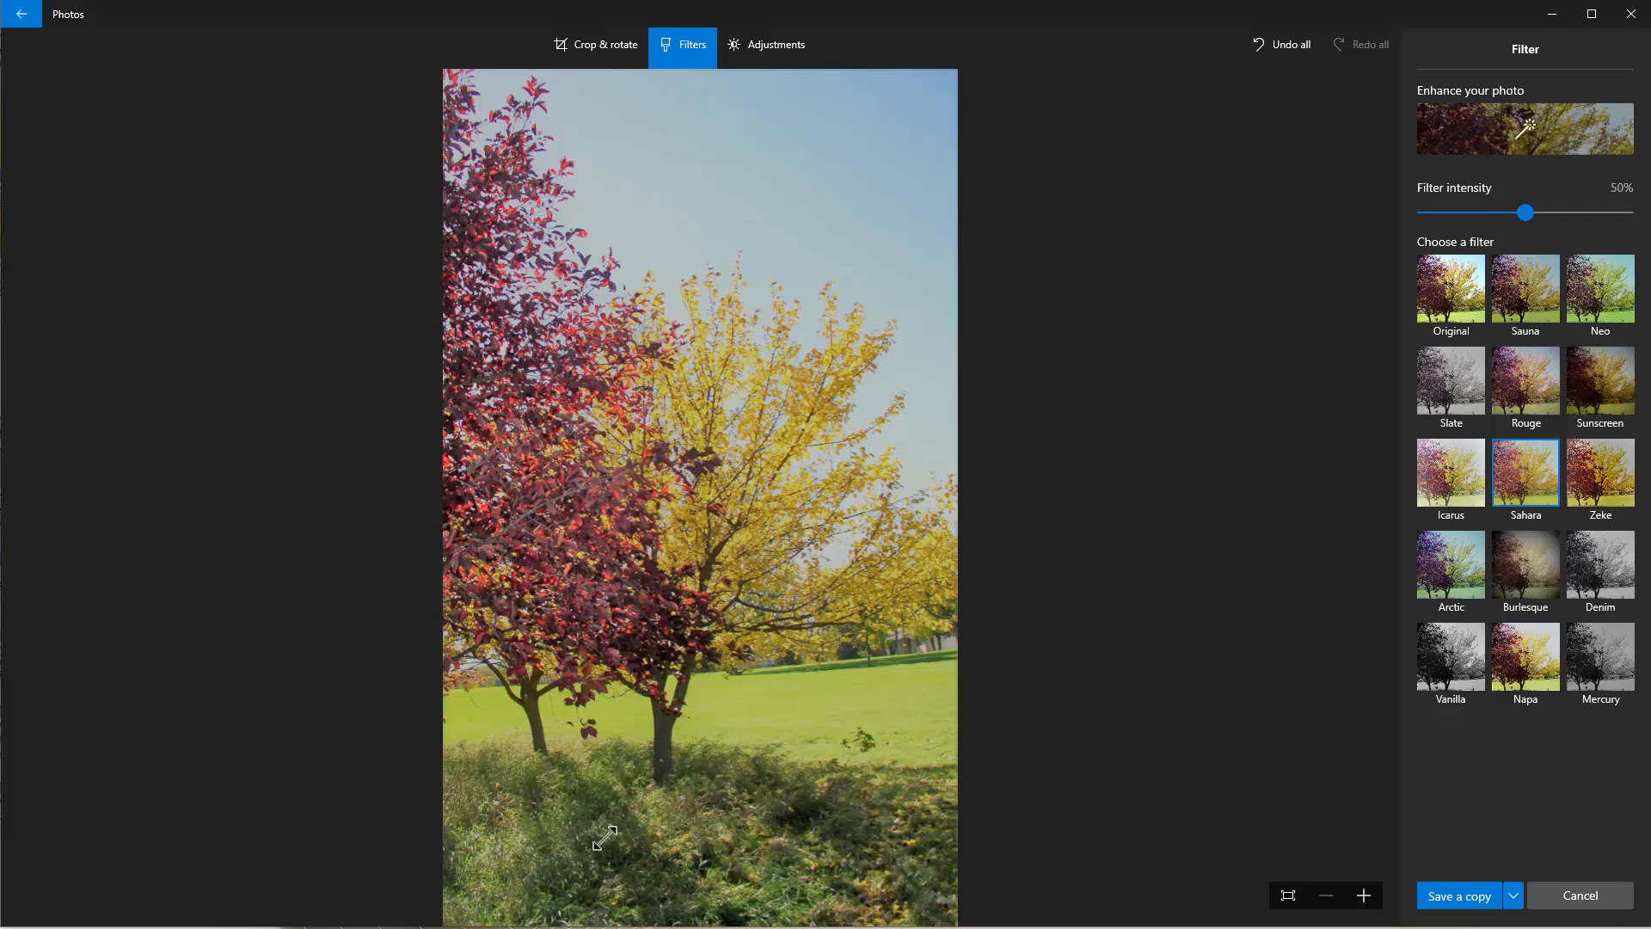
pyautogui.click(1587, 649)
pyautogui.click(1594, 558)
pyautogui.click(1604, 490)
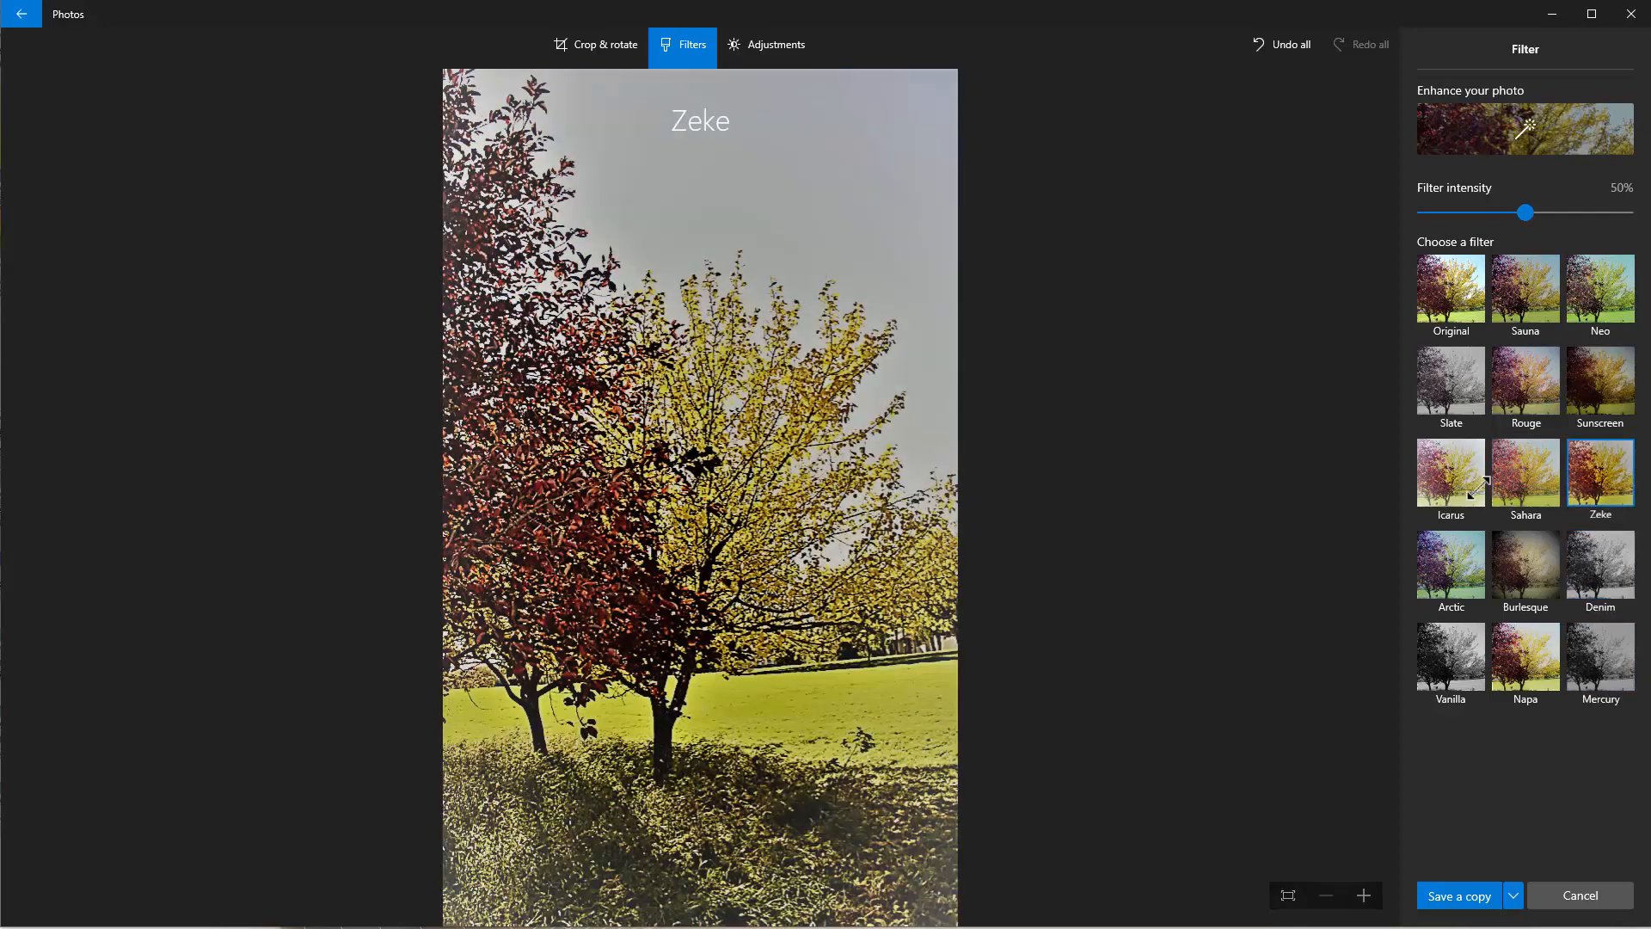
pyautogui.click(1446, 486)
pyautogui.click(1438, 561)
pyautogui.click(1443, 654)
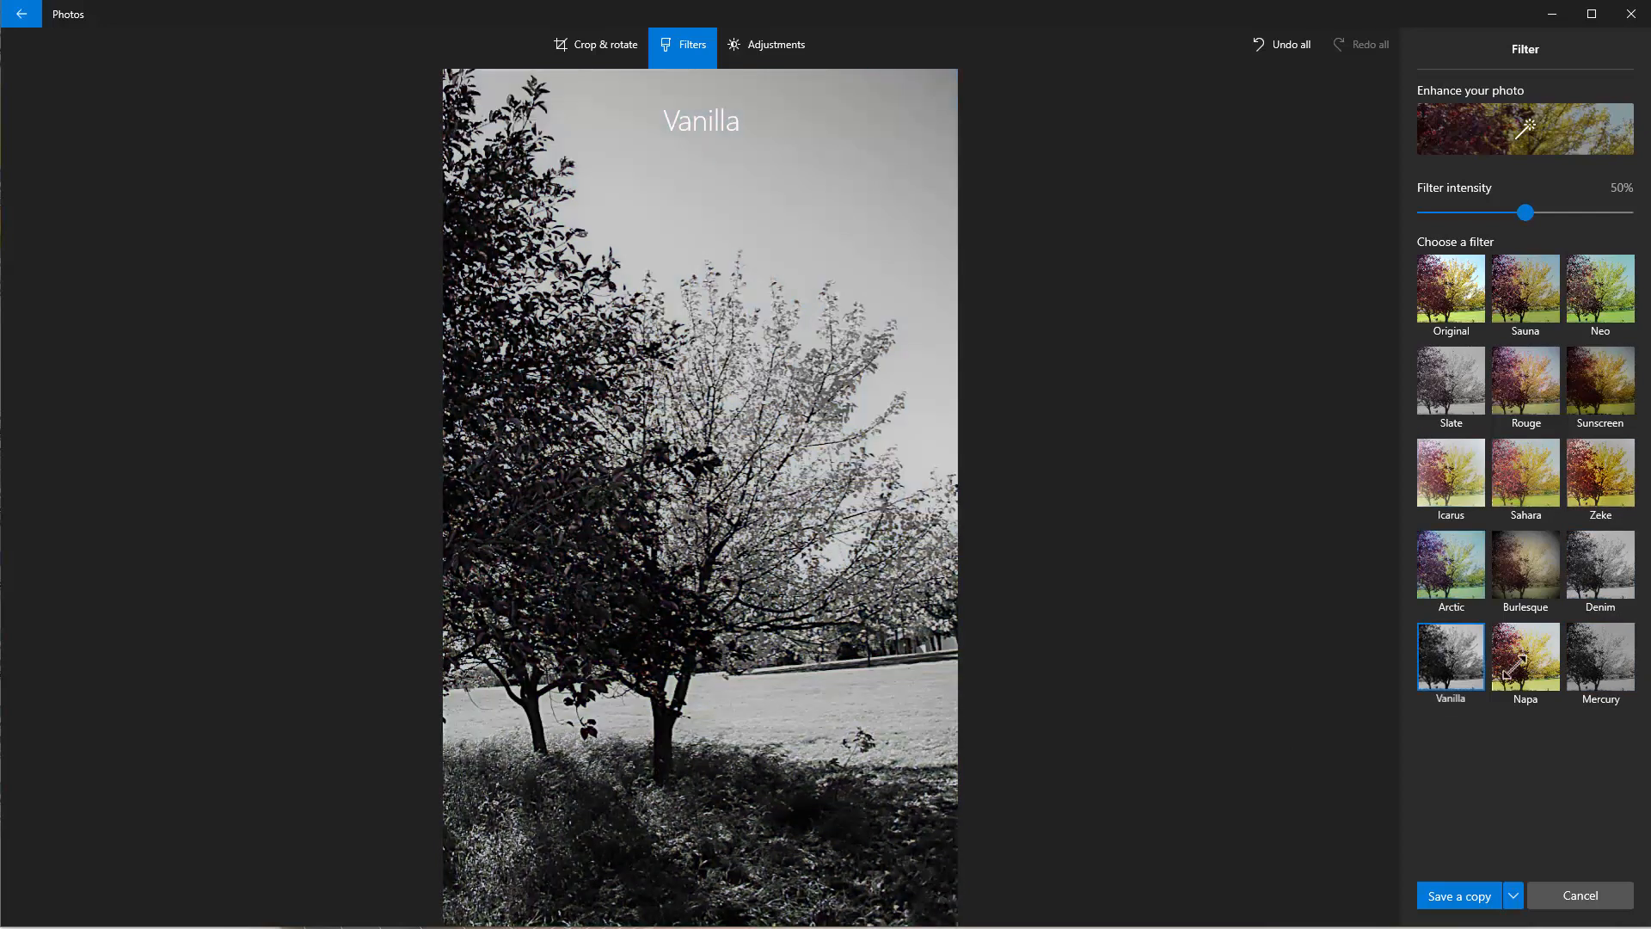
# - Apply the Napa filter, lower its intensity to 29%, and return the photo to Original
pyautogui.click(1519, 666)
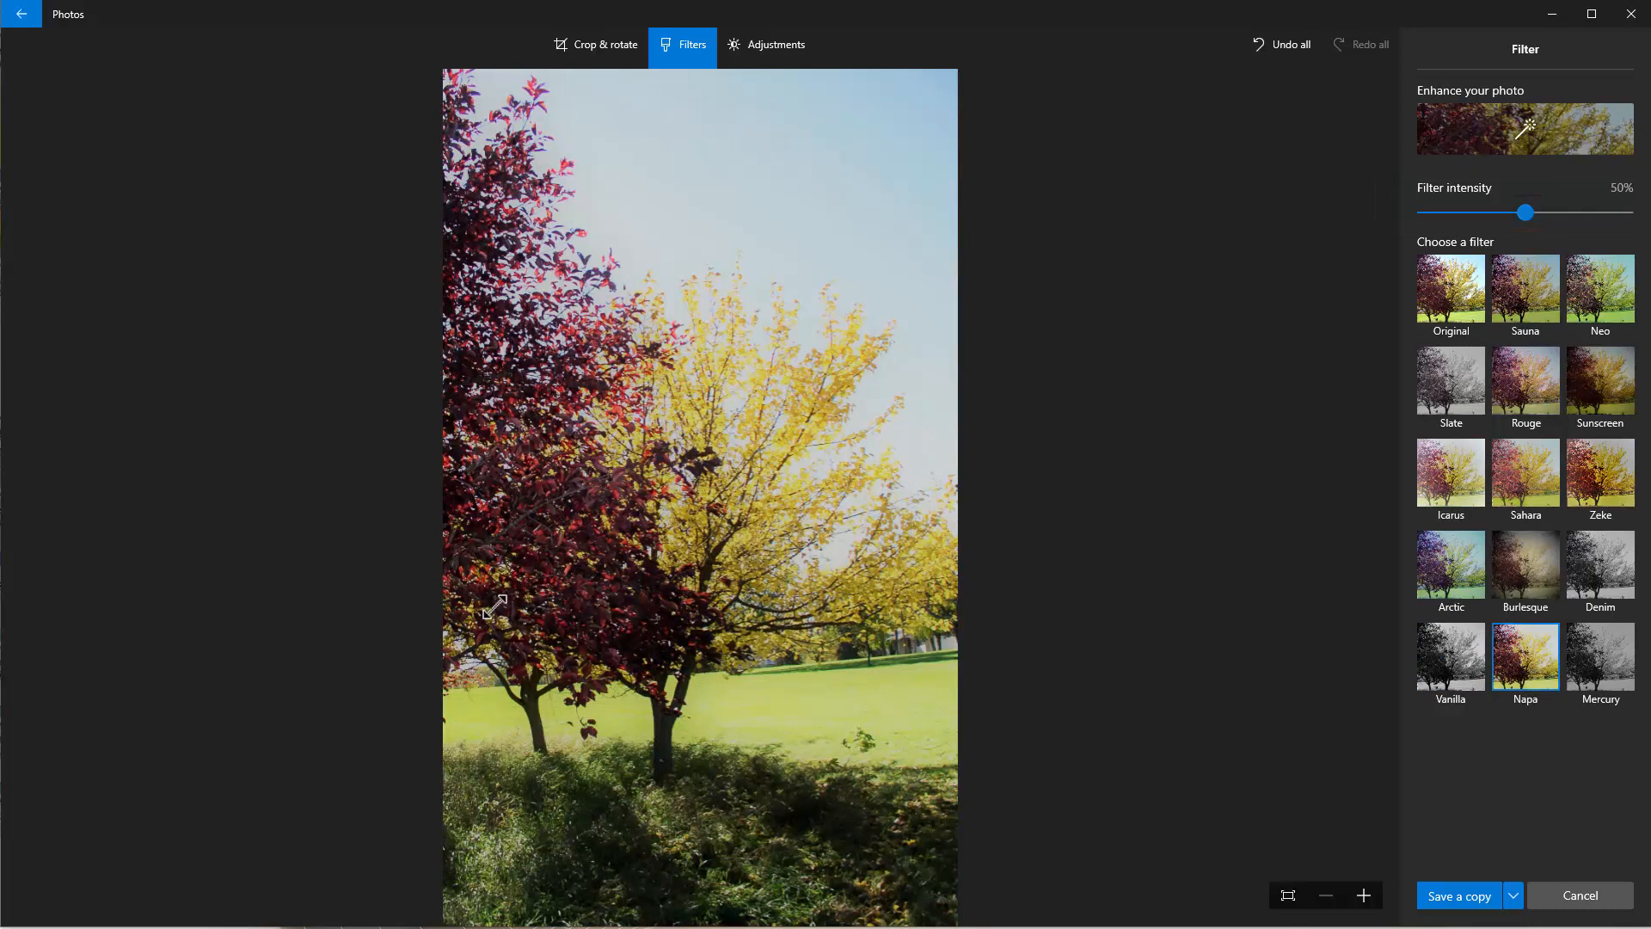
pyautogui.moveTo(1526, 212); pyautogui.dragTo(1436, 217)
pyautogui.moveTo(1504, 207)
pyautogui.mouseDown()
pyautogui.moveTo(1423, 216)
pyautogui.moveTo(1481, 209)
pyautogui.mouseUp()
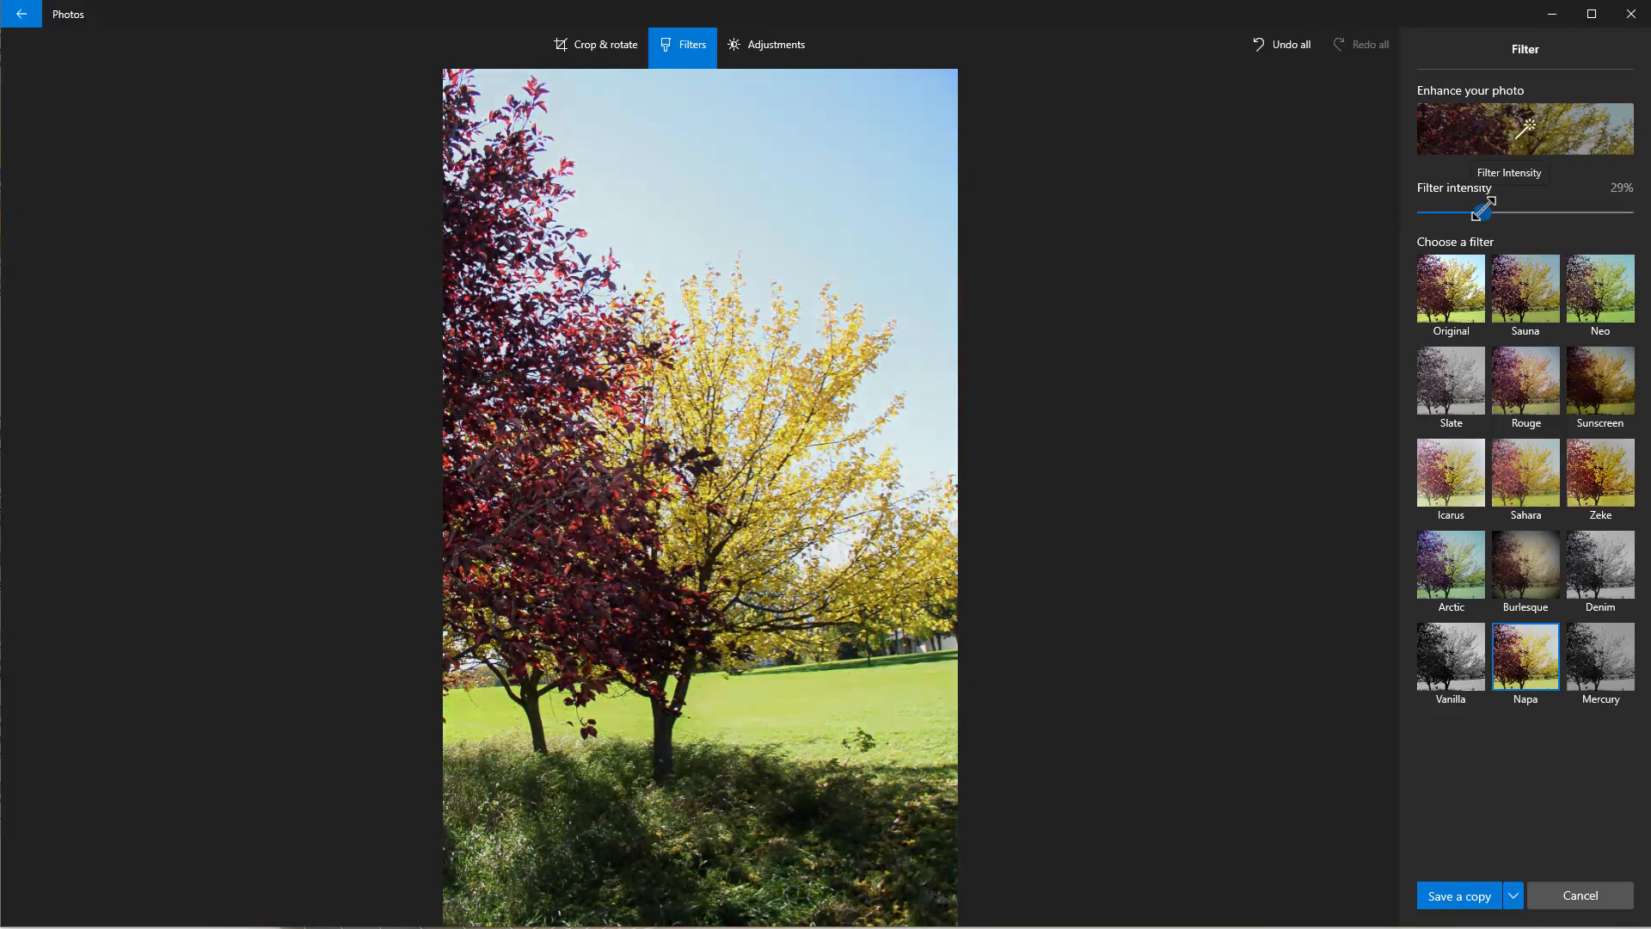
pyautogui.click(1447, 280)
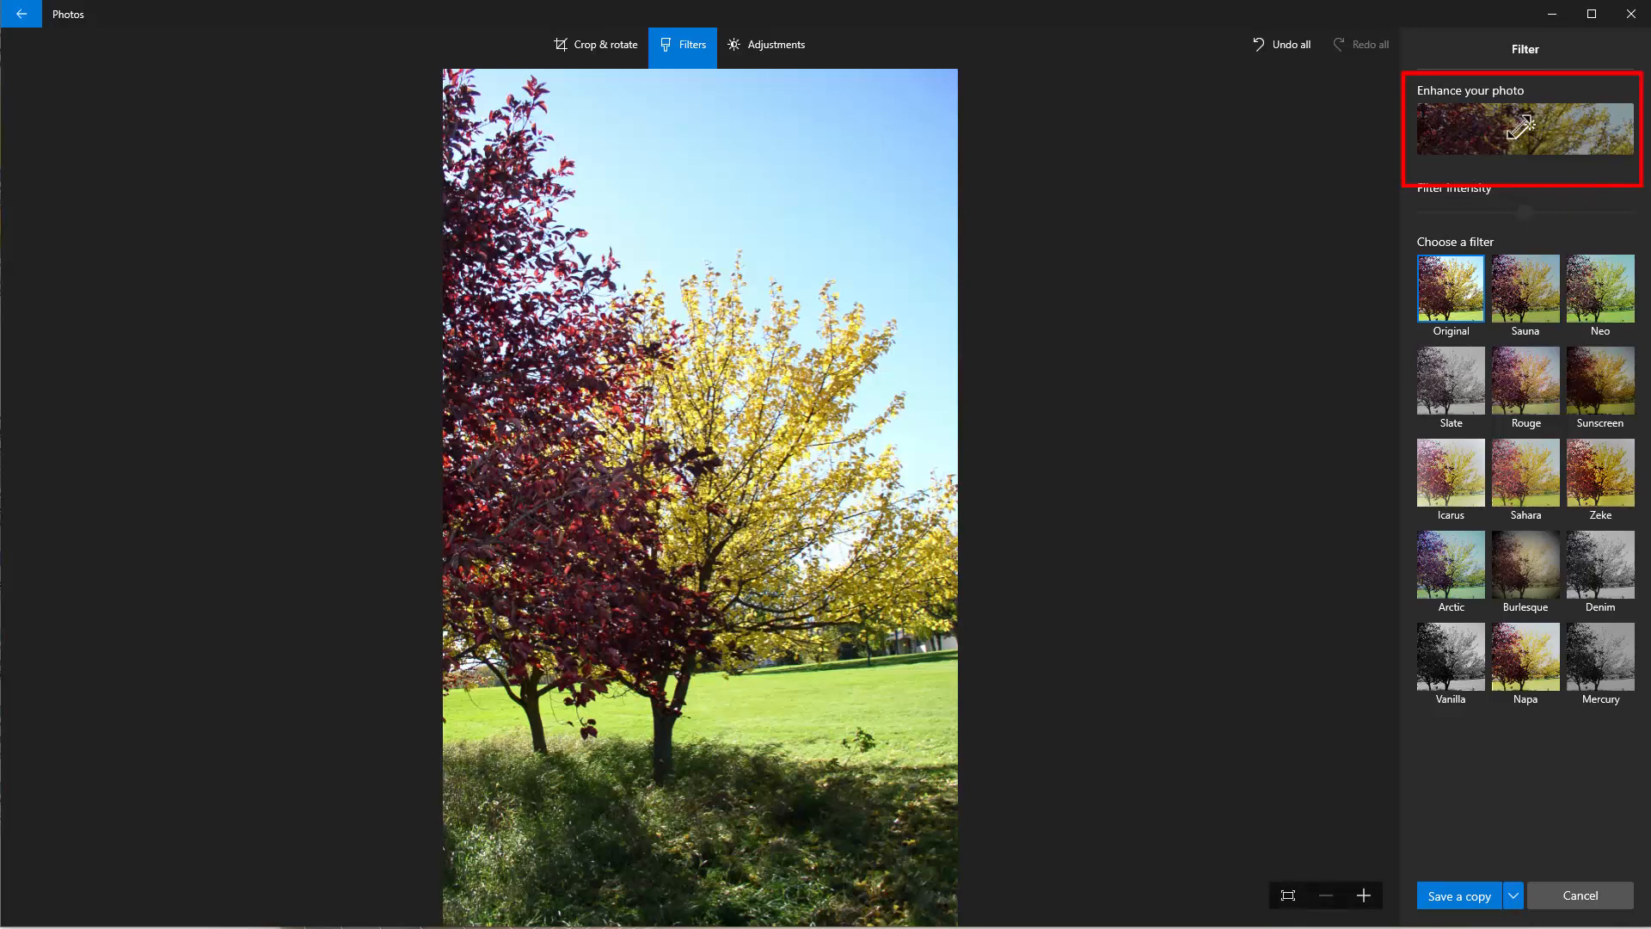
# - Enhance the photo automatically and lower the enhancement level to about a quarter of its range
pyautogui.click(1520, 127)
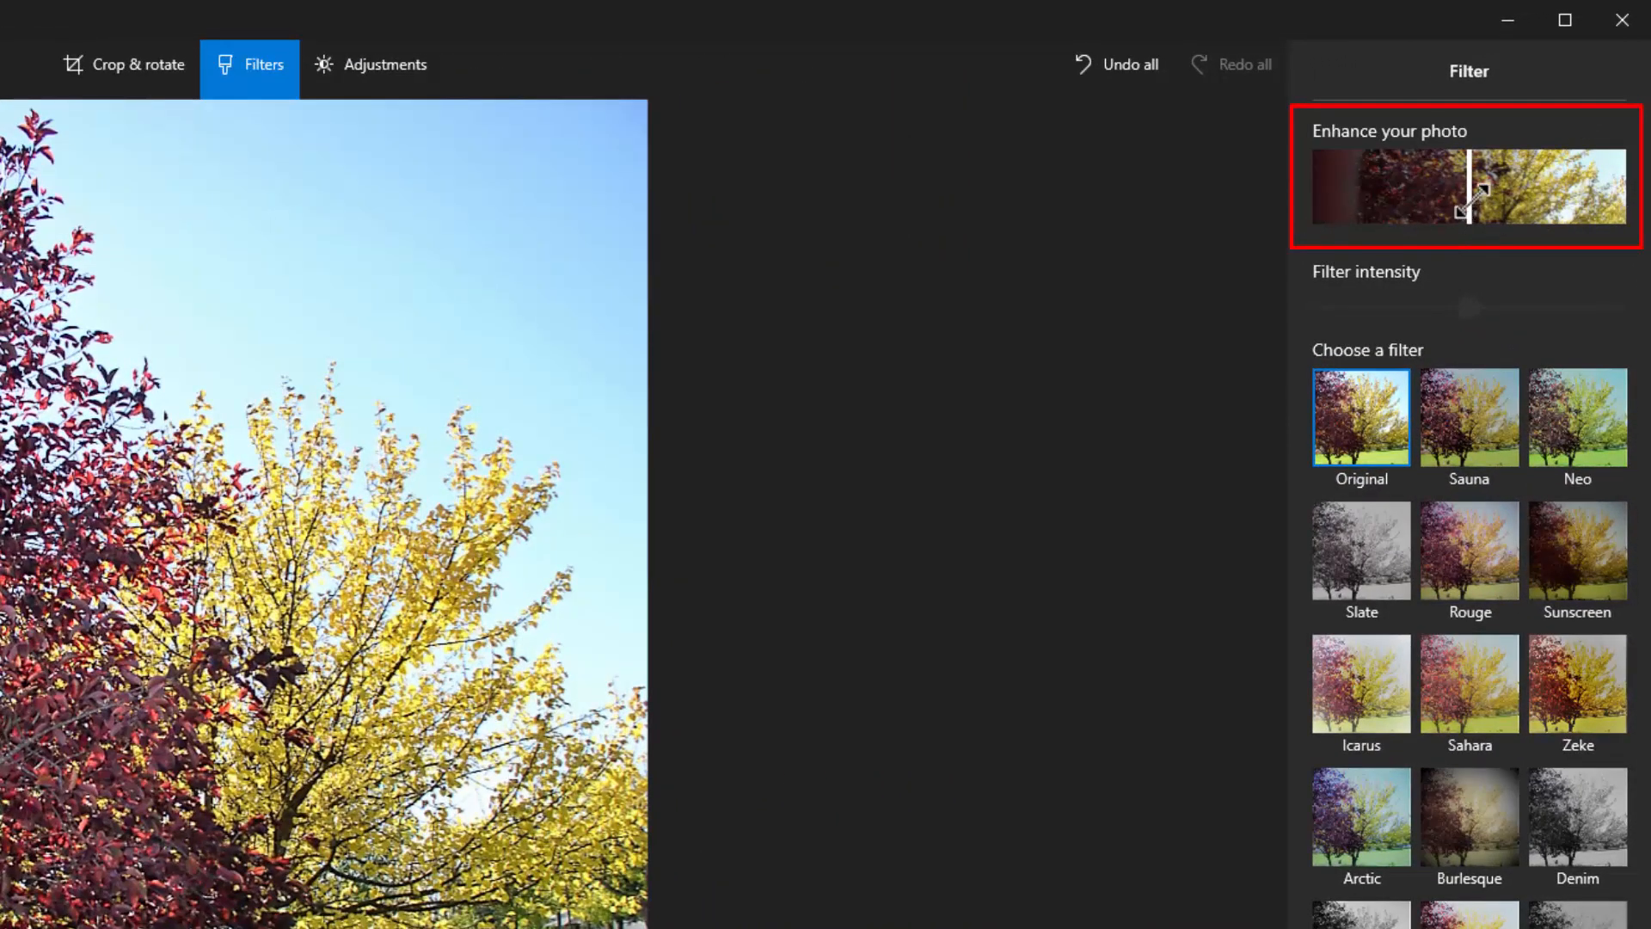
pyautogui.moveTo(1469, 202)
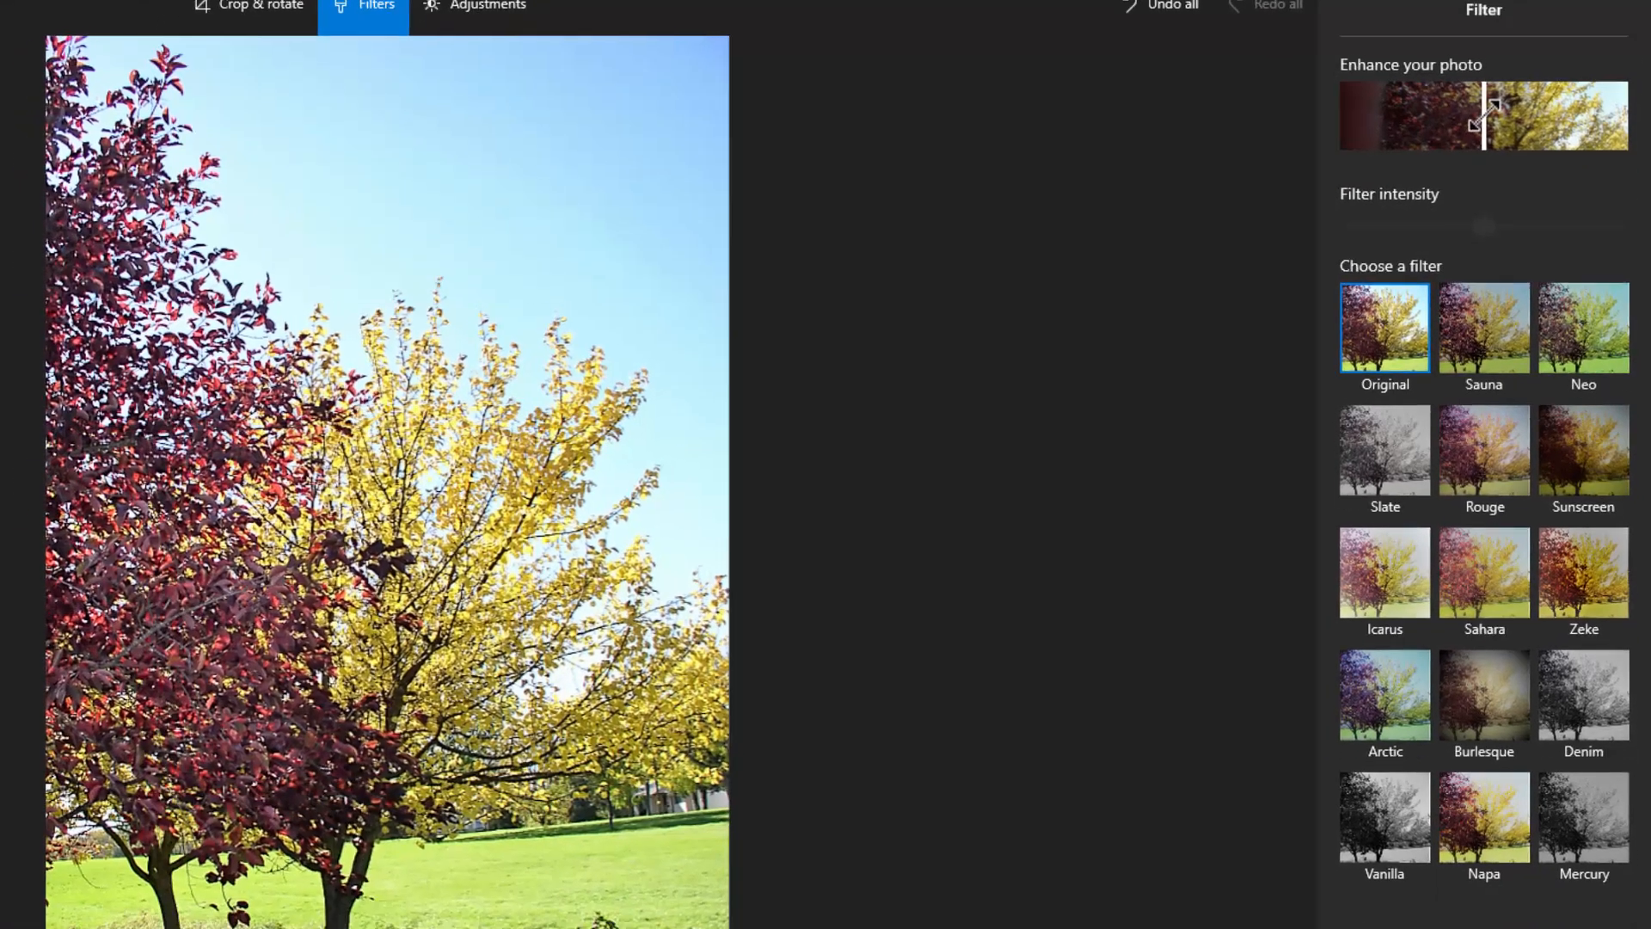
pyautogui.moveTo(1478, 172)
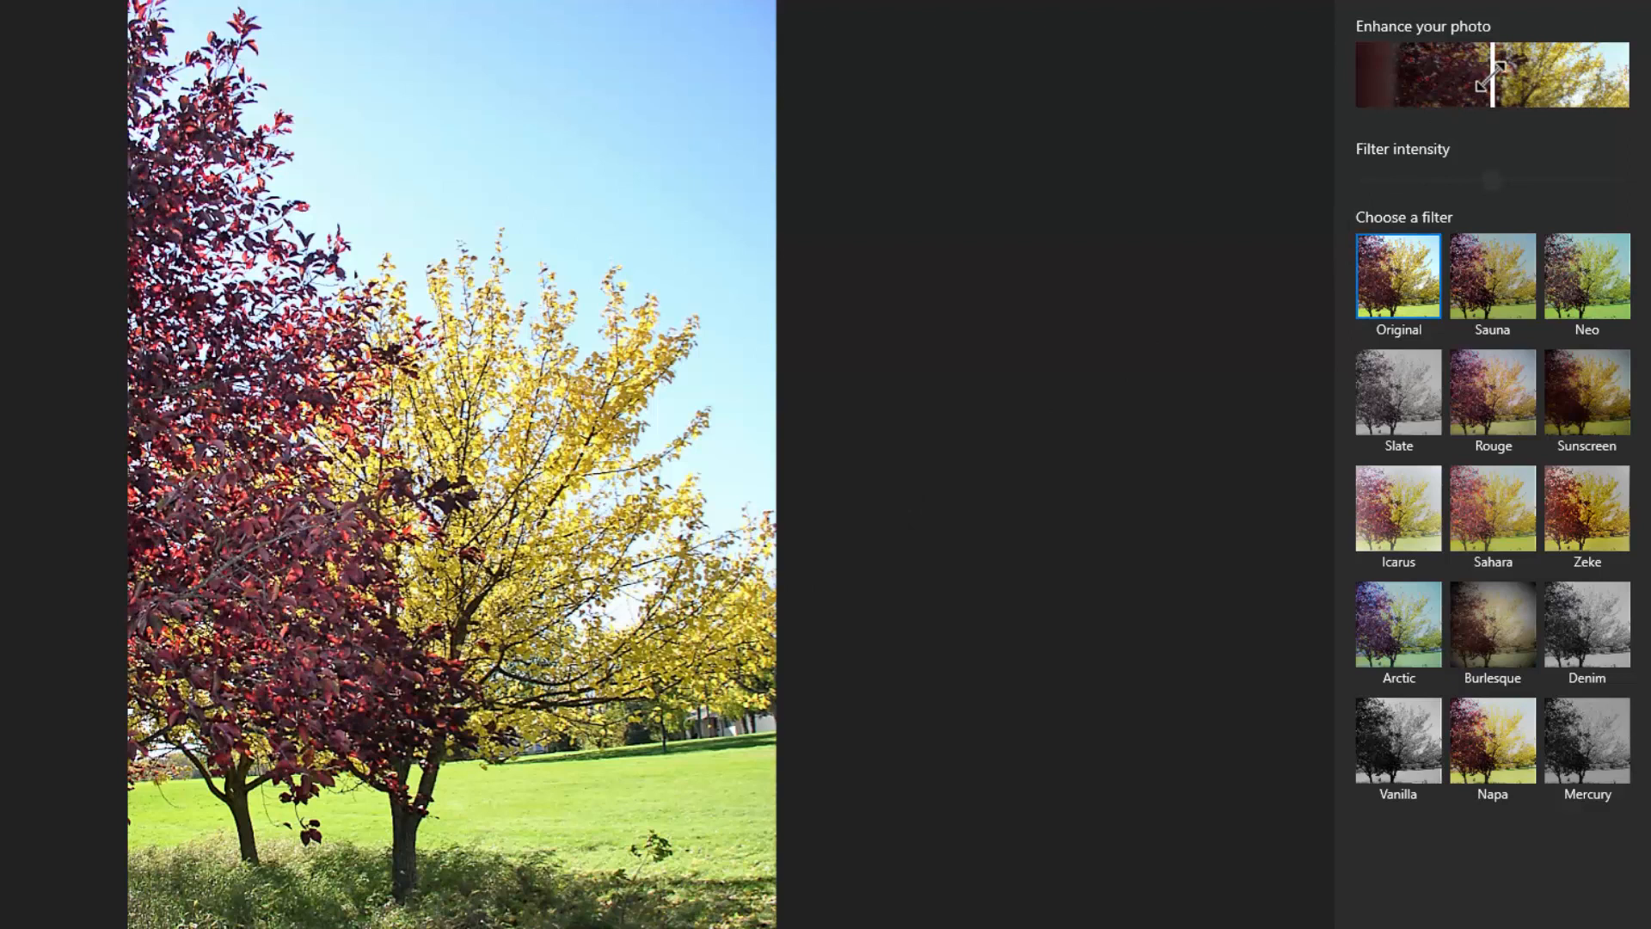
pyautogui.moveTo(1495, 74)
pyautogui.mouseDown()
pyautogui.moveTo(1334, 74)
pyautogui.moveTo(1634, 76)
pyautogui.moveTo(1421, 105)
pyautogui.mouseUp()
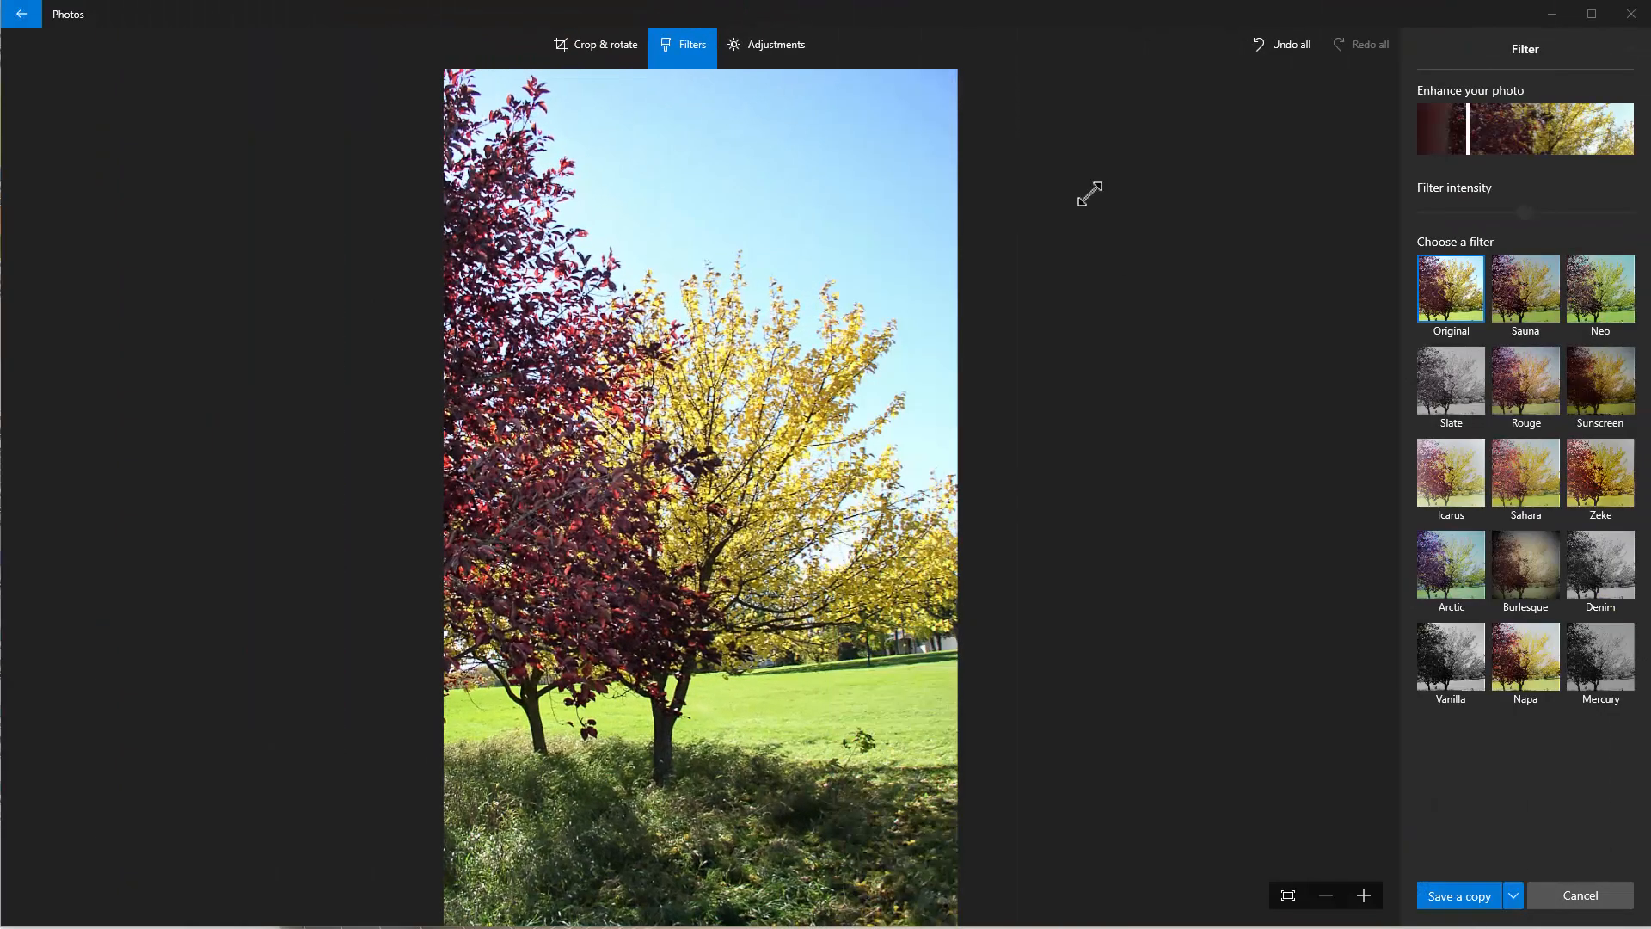
# - Switch to the photo adjustments and expand the detailed Light settings
pyautogui.click(766, 48)
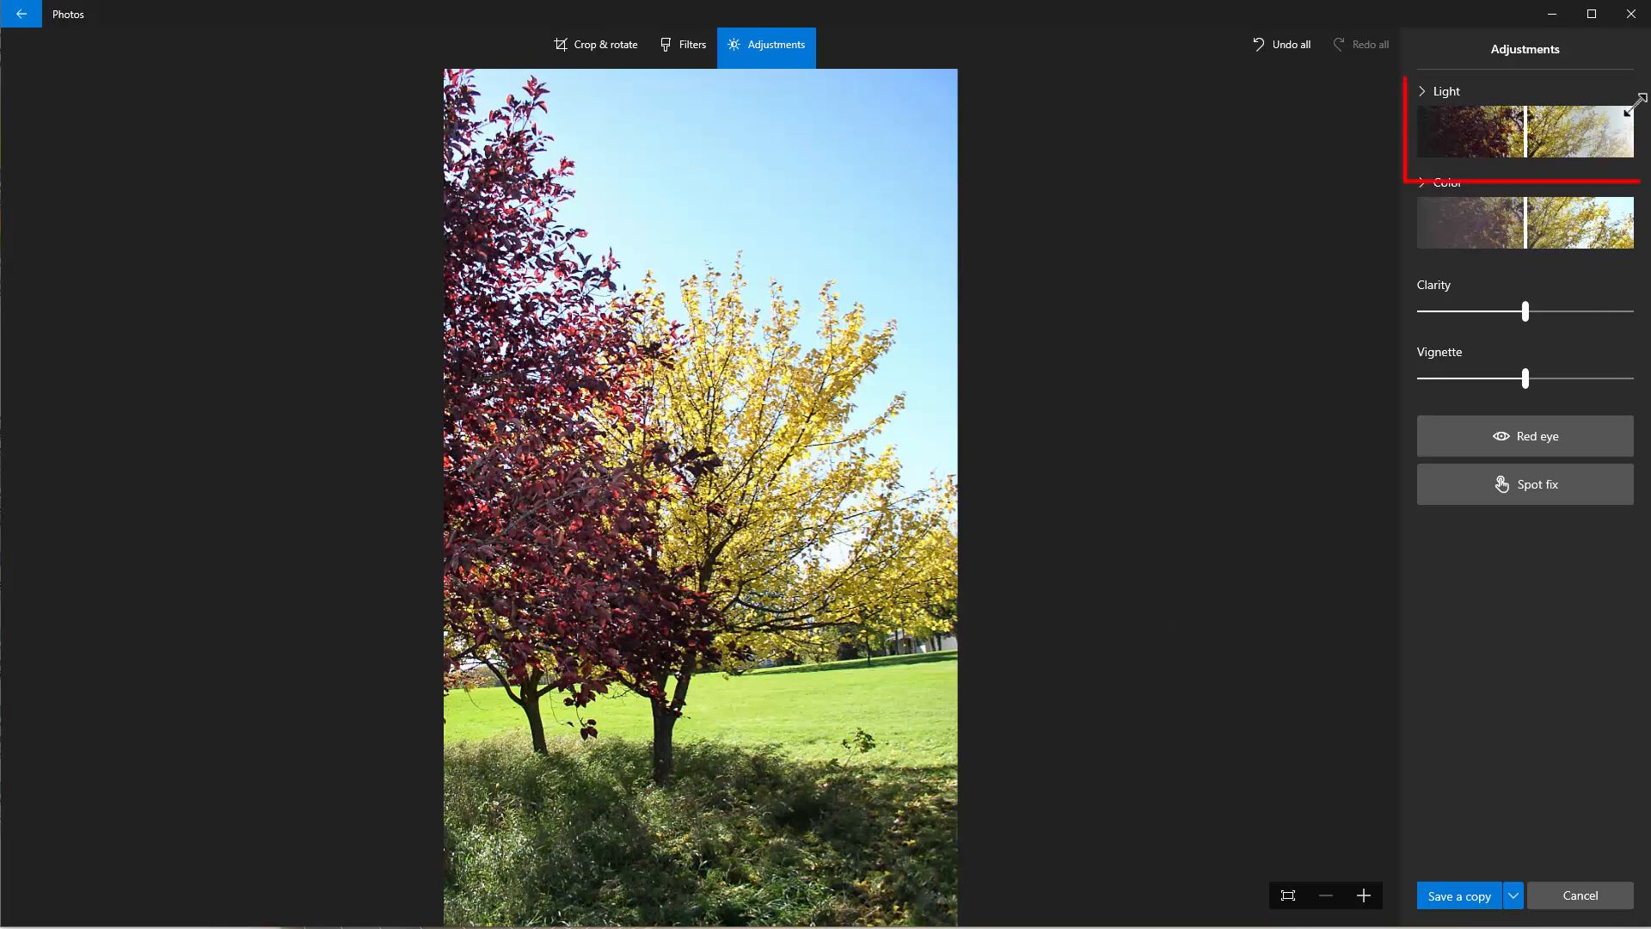
pyautogui.click(1417, 89)
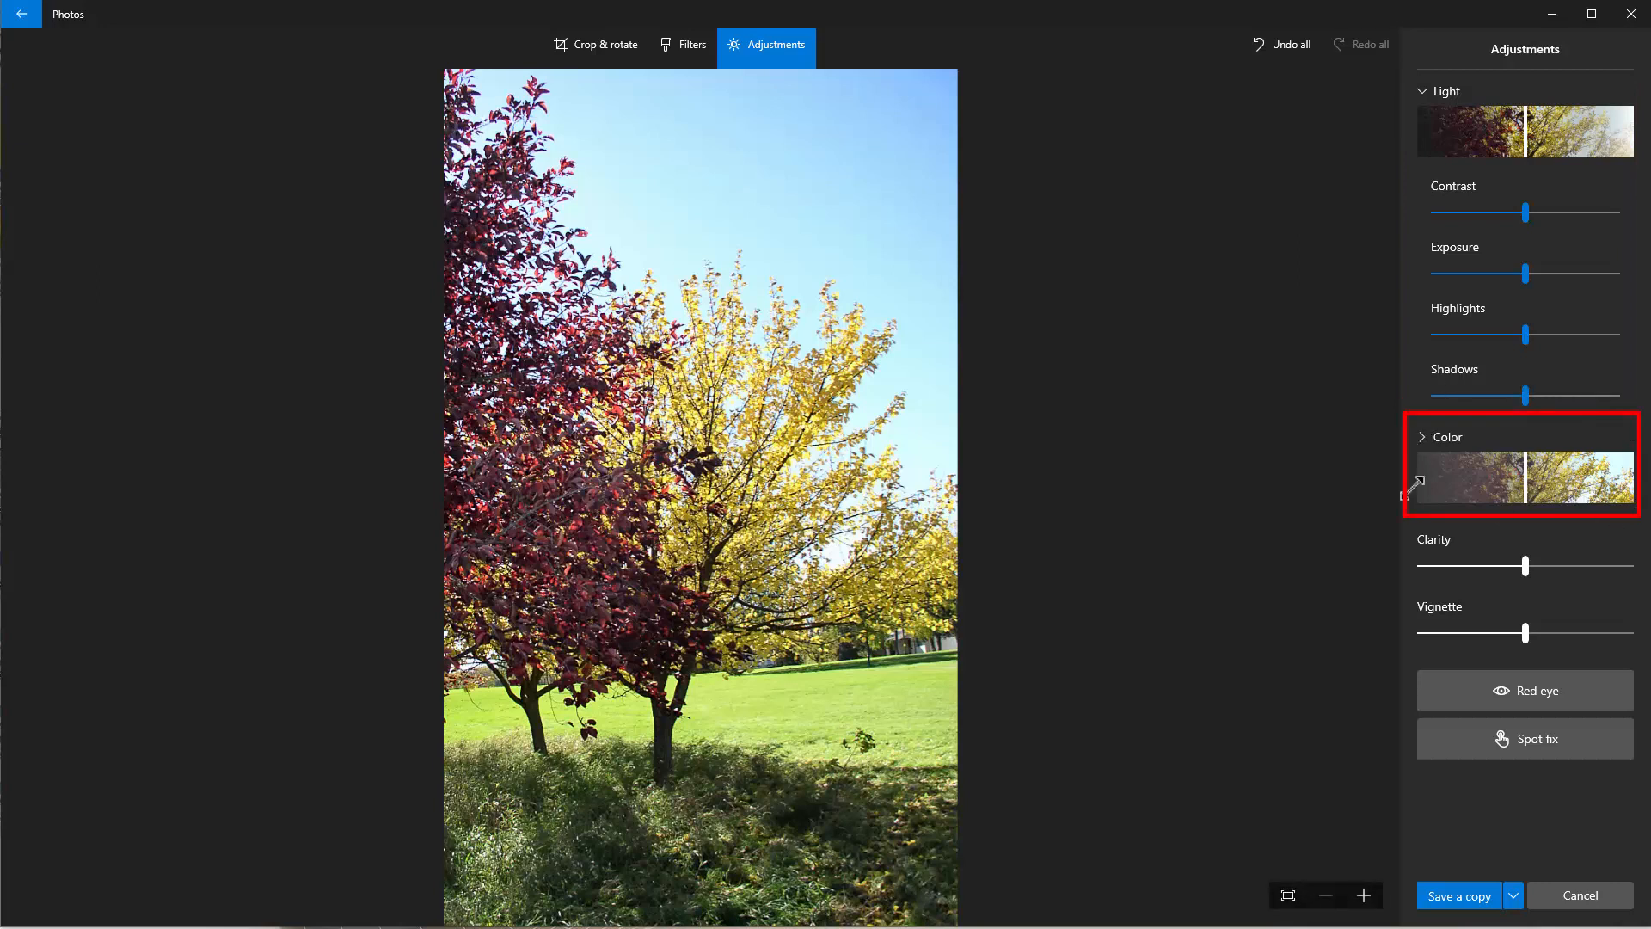
# - Expand the detailed Color settings in the photo adjustments
pyautogui.click(1428, 436)
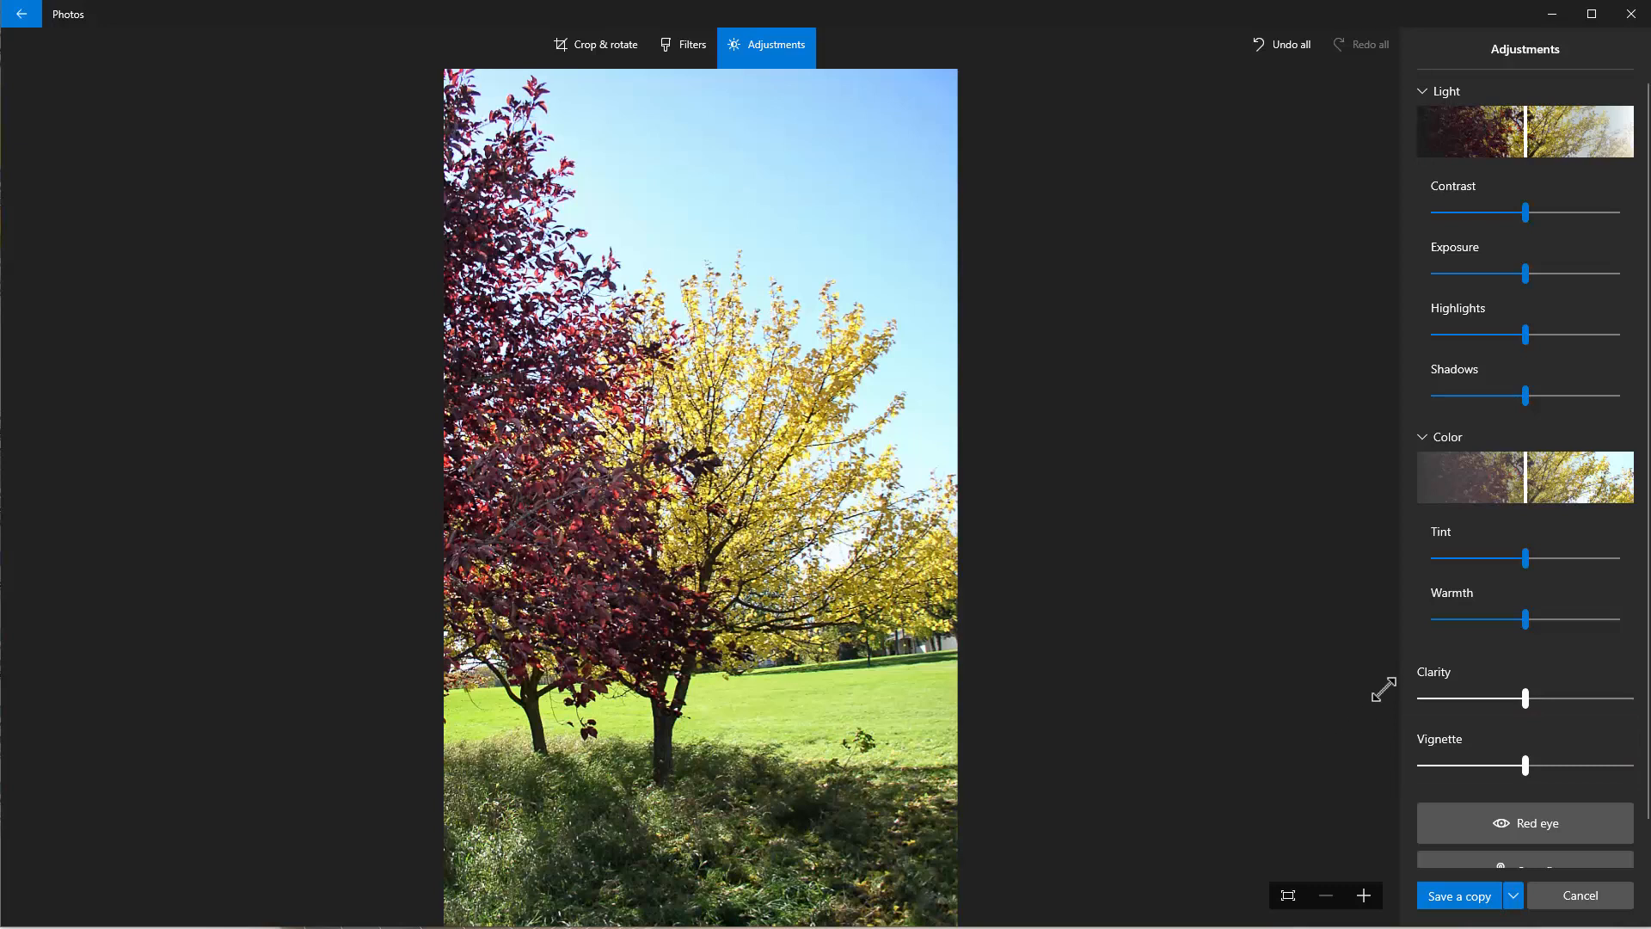
pyautogui.scroll(-1, 1607, 840)
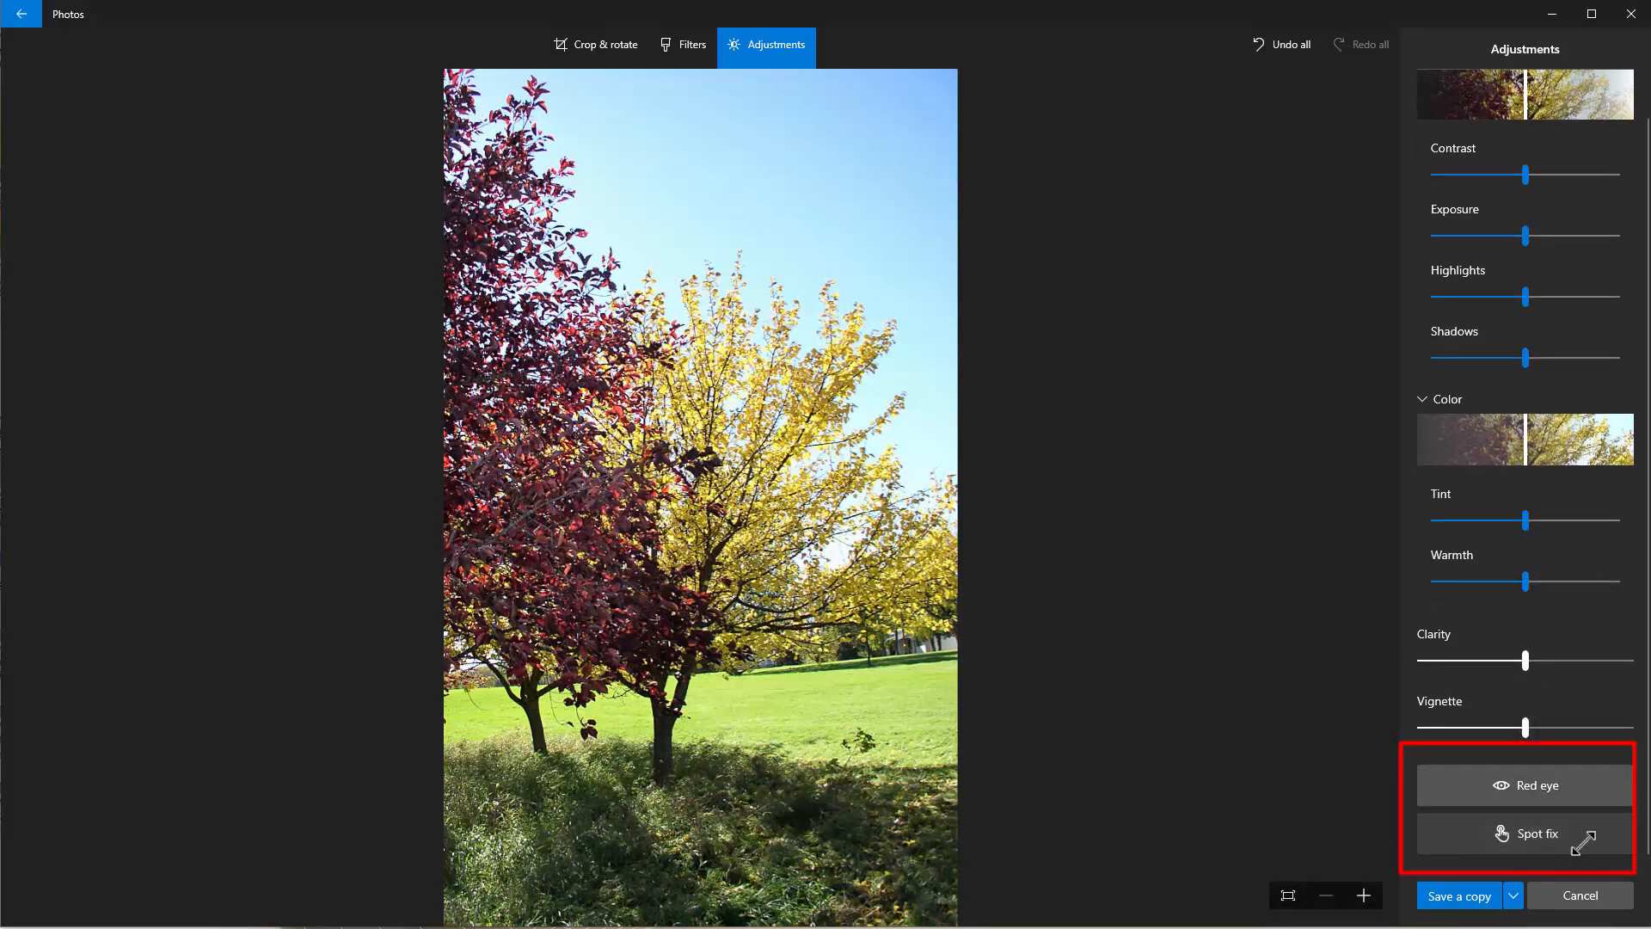
pyautogui.scroll(3, 1238, 709)
pyautogui.scroll(1, 1238, 710)
pyautogui.scroll(-2, 1238, 710)
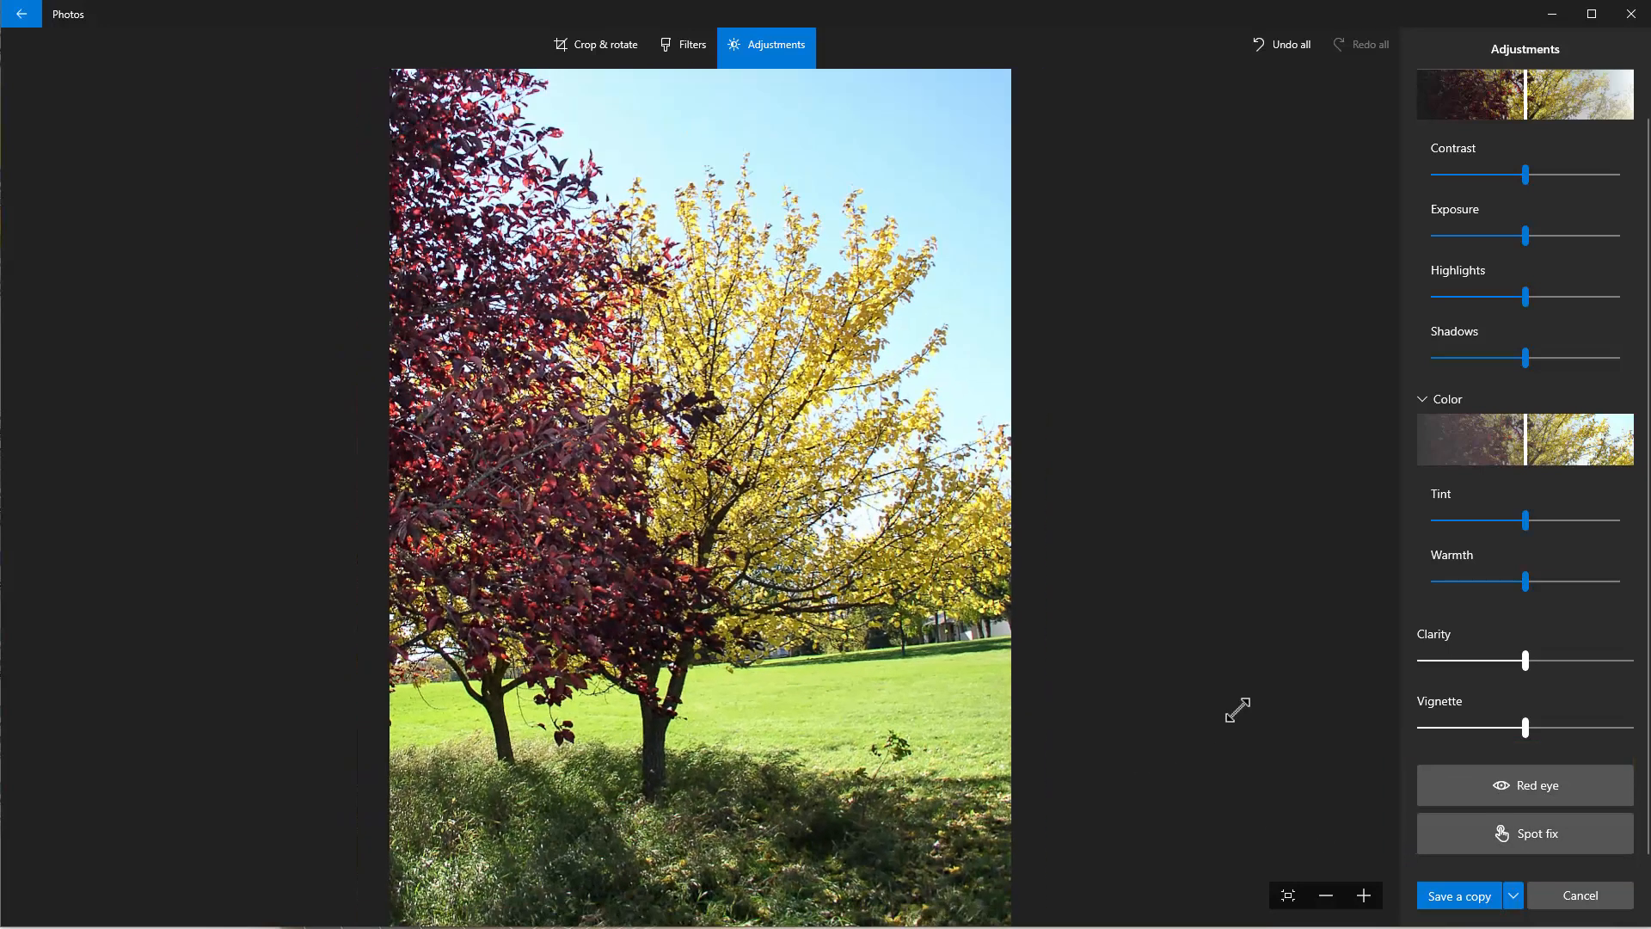
pyautogui.scroll(1, 1238, 710)
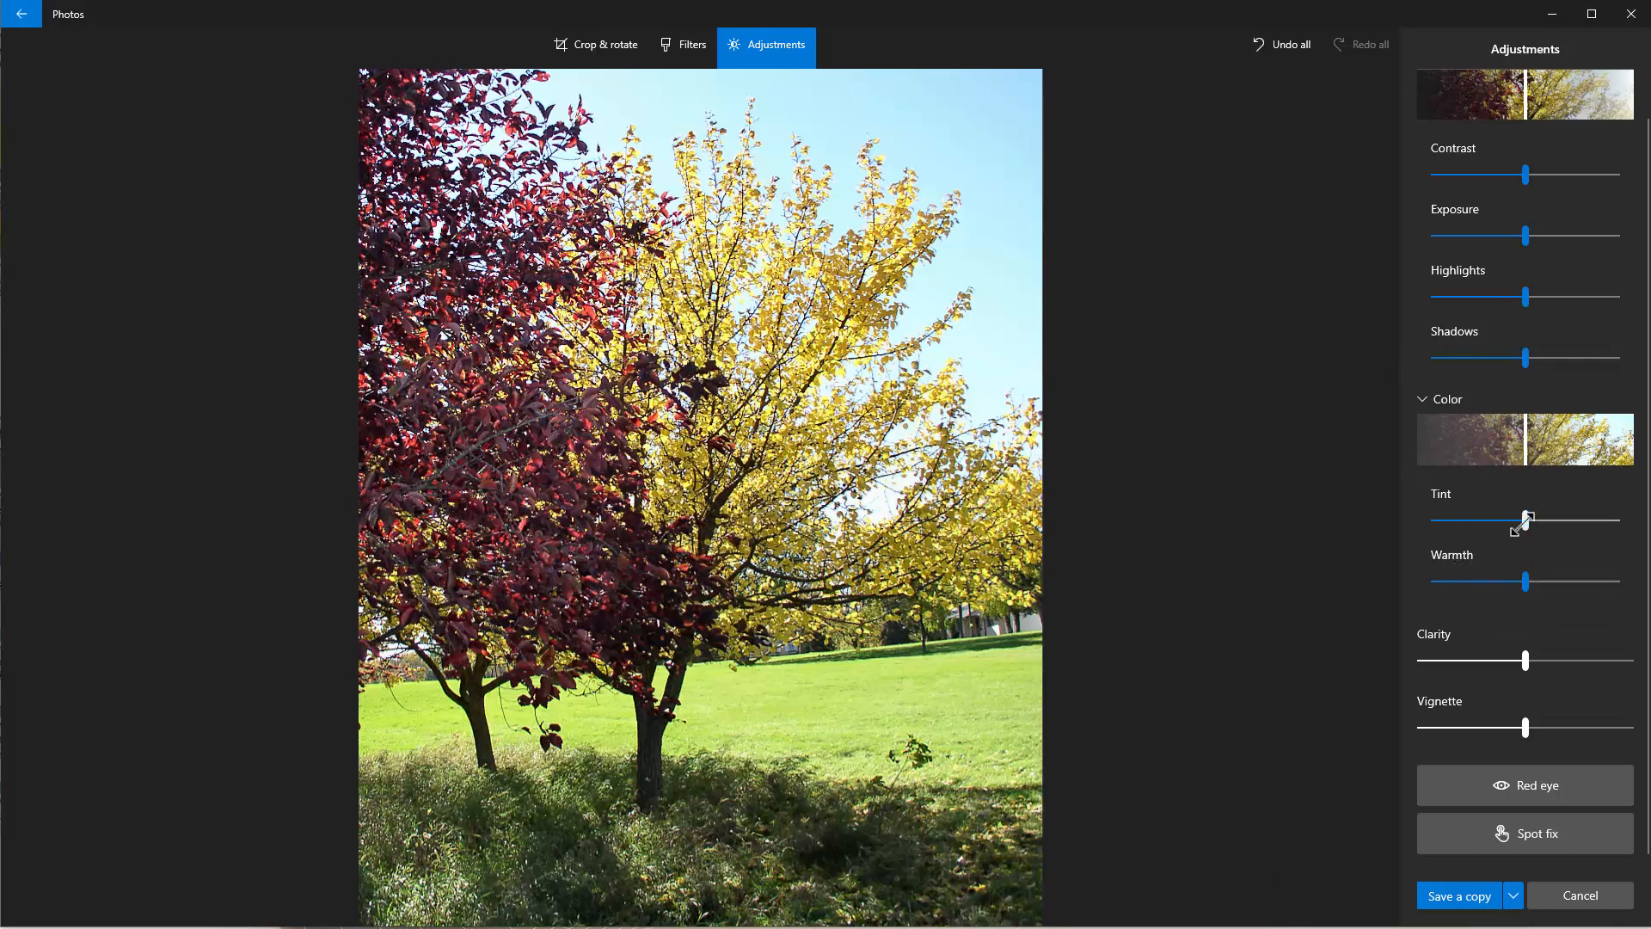
# - Try the tint at both extremes and the warmth at its maximum, and reset the Color settings
pyautogui.moveTo(1523, 523); pyautogui.dragTo(1213, 469)
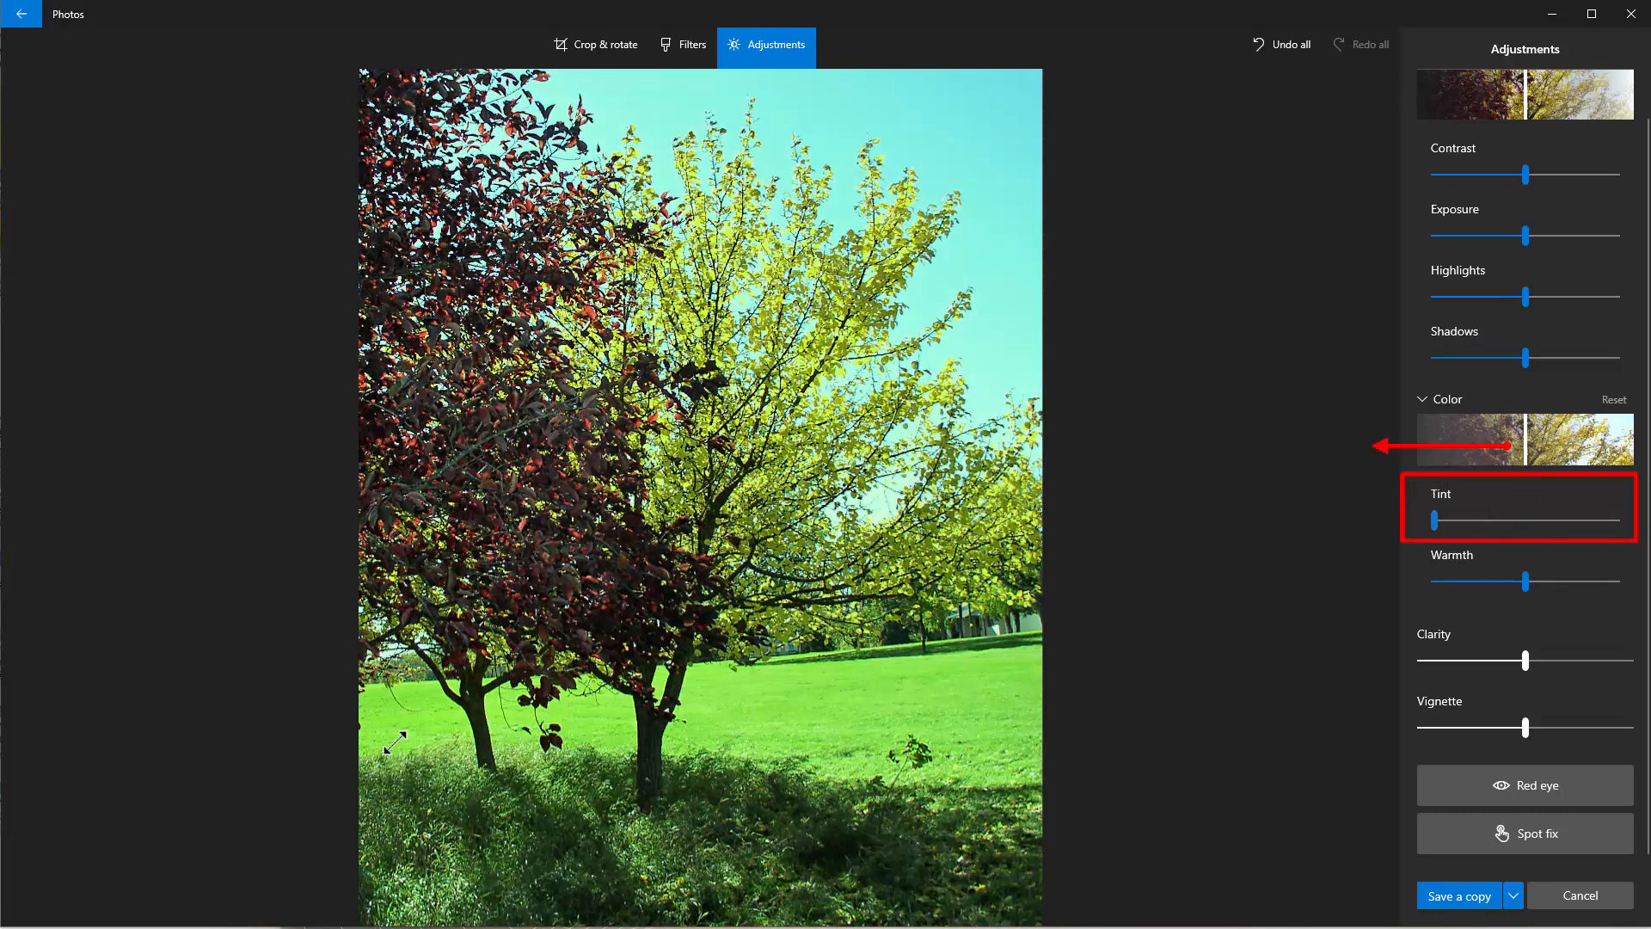
pyautogui.moveTo(1432, 524); pyautogui.dragTo(1634, 518)
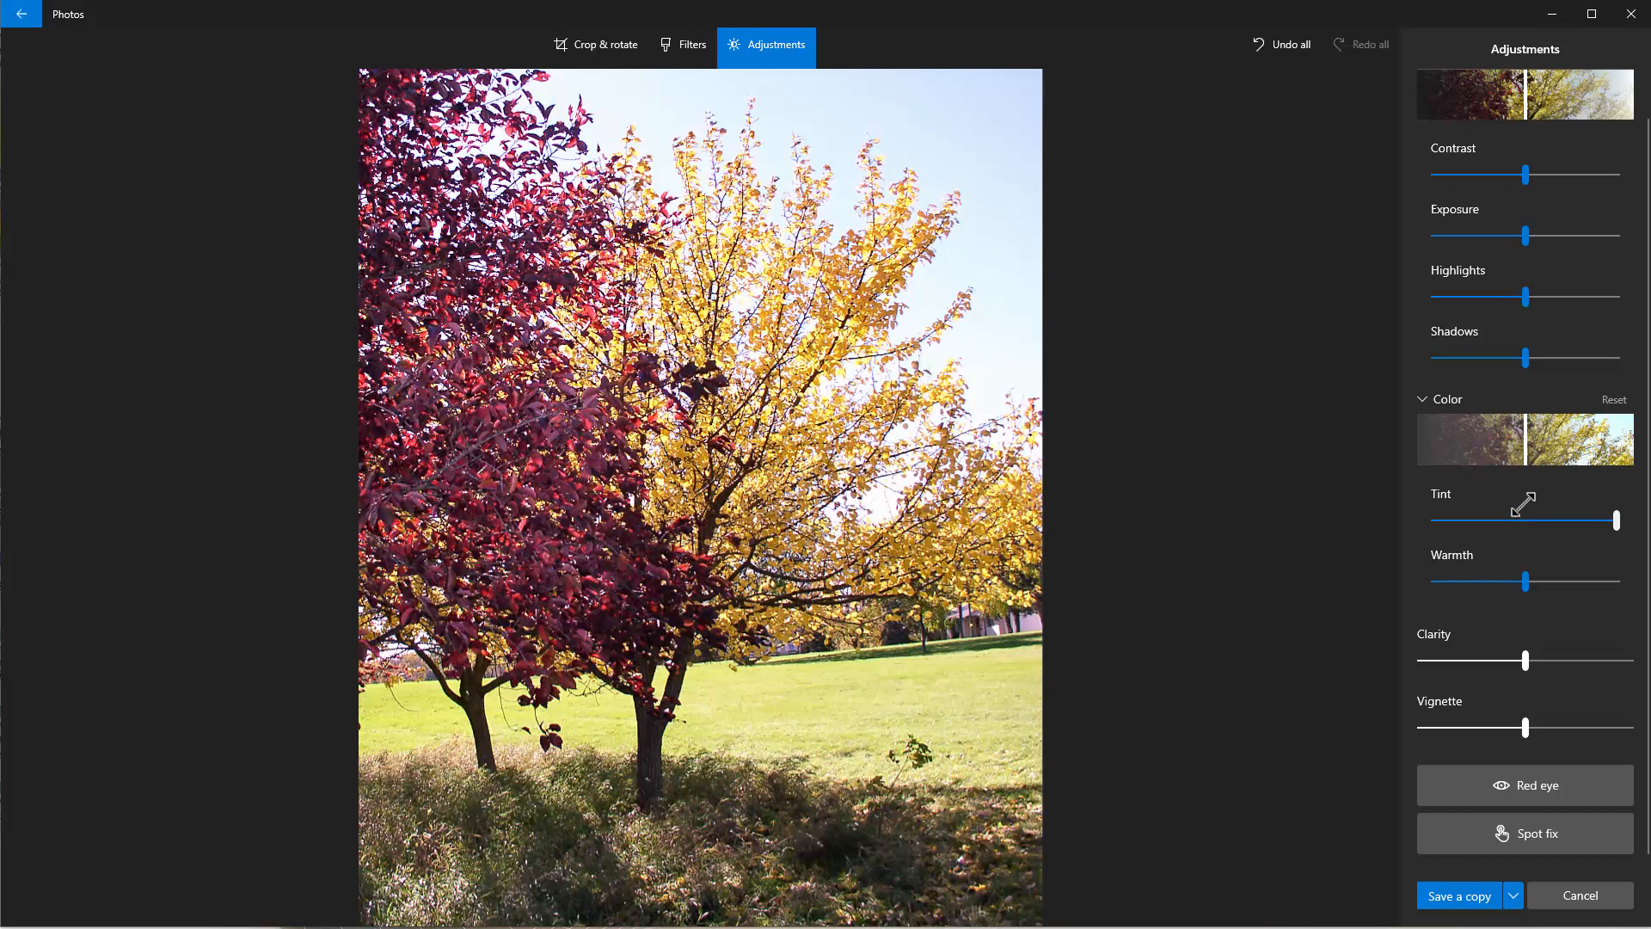
pyautogui.moveTo(1618, 522)
pyautogui.moveTo(1619, 522); pyautogui.dragTo(1525, 521)
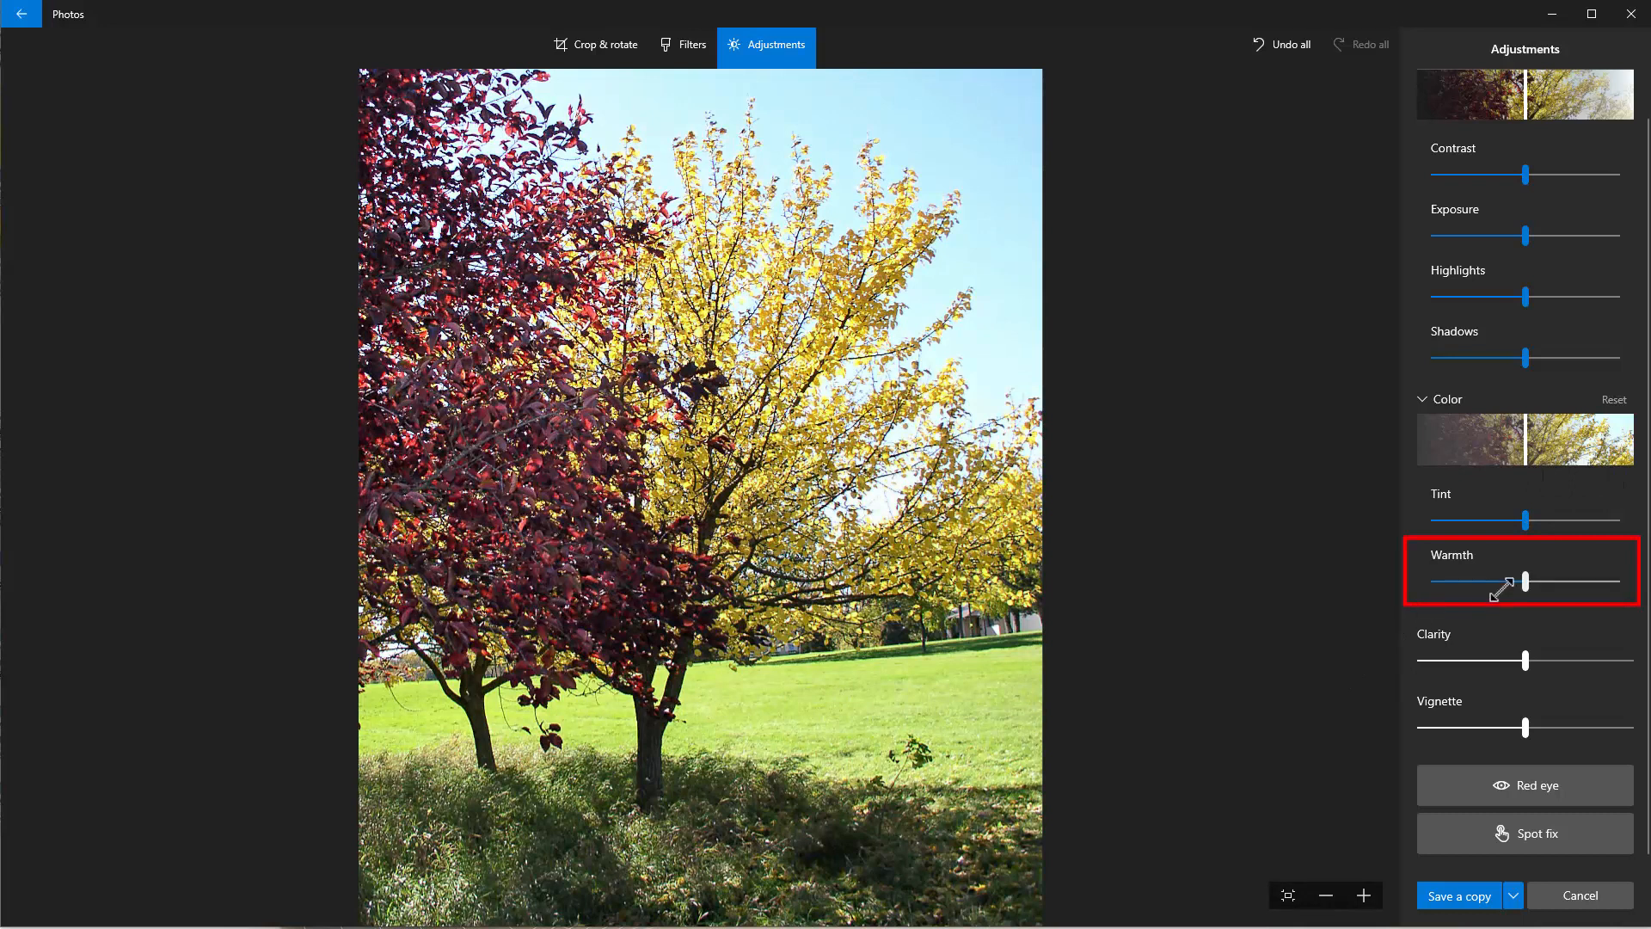
pyautogui.moveTo(1525, 582); pyautogui.dragTo(1617, 582)
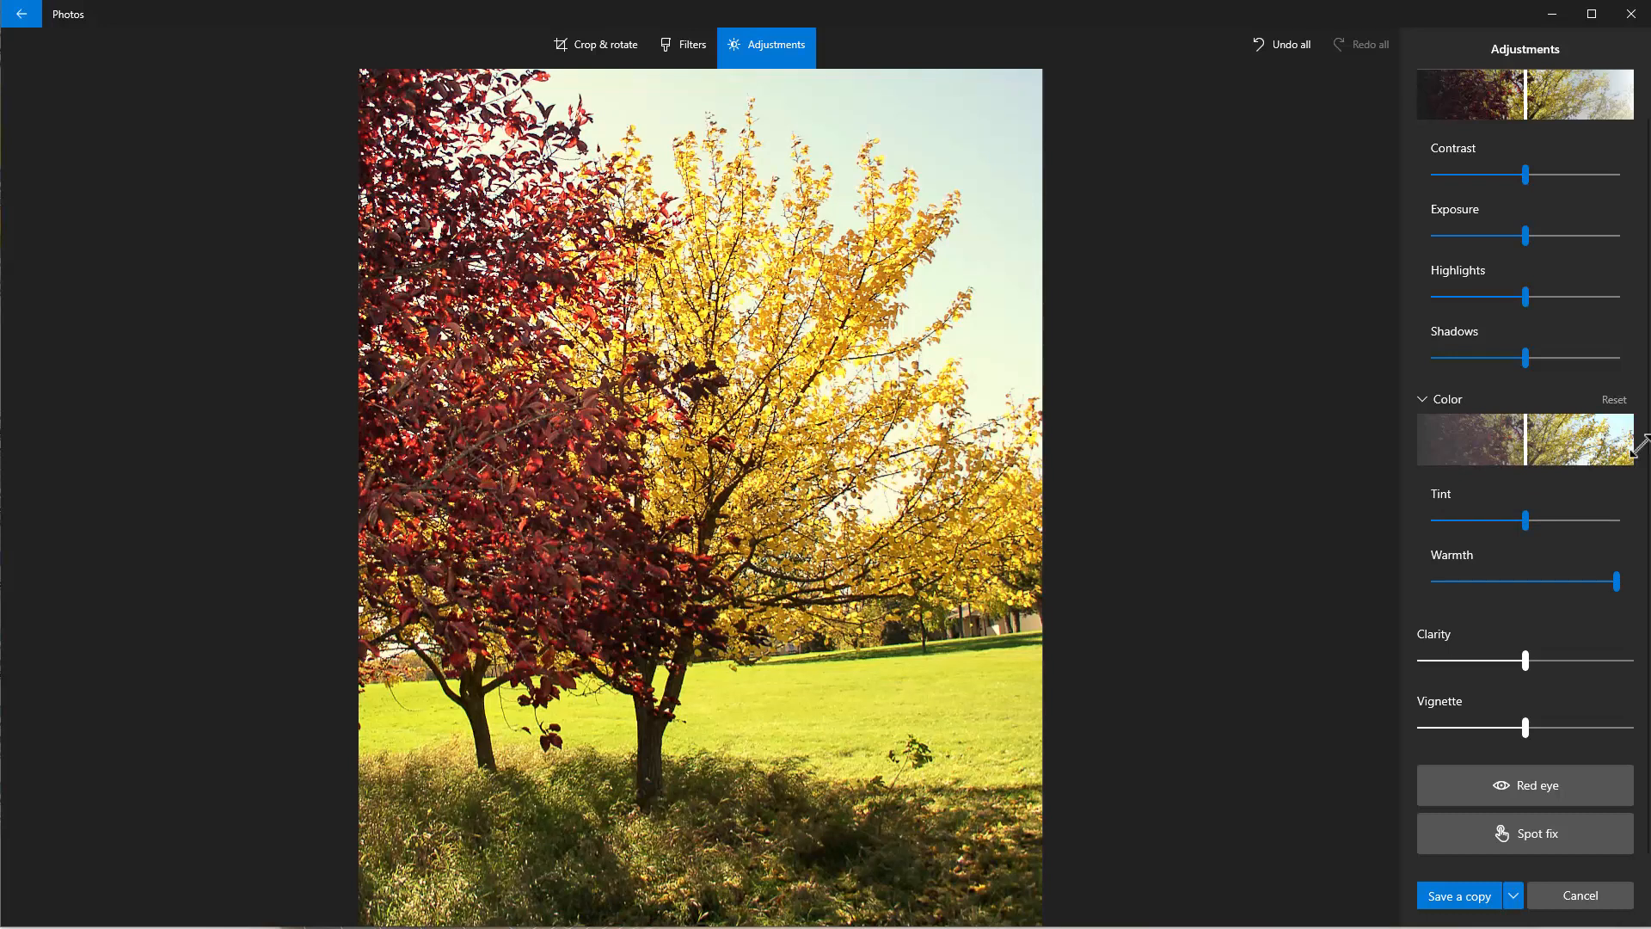
pyautogui.click(1613, 399)
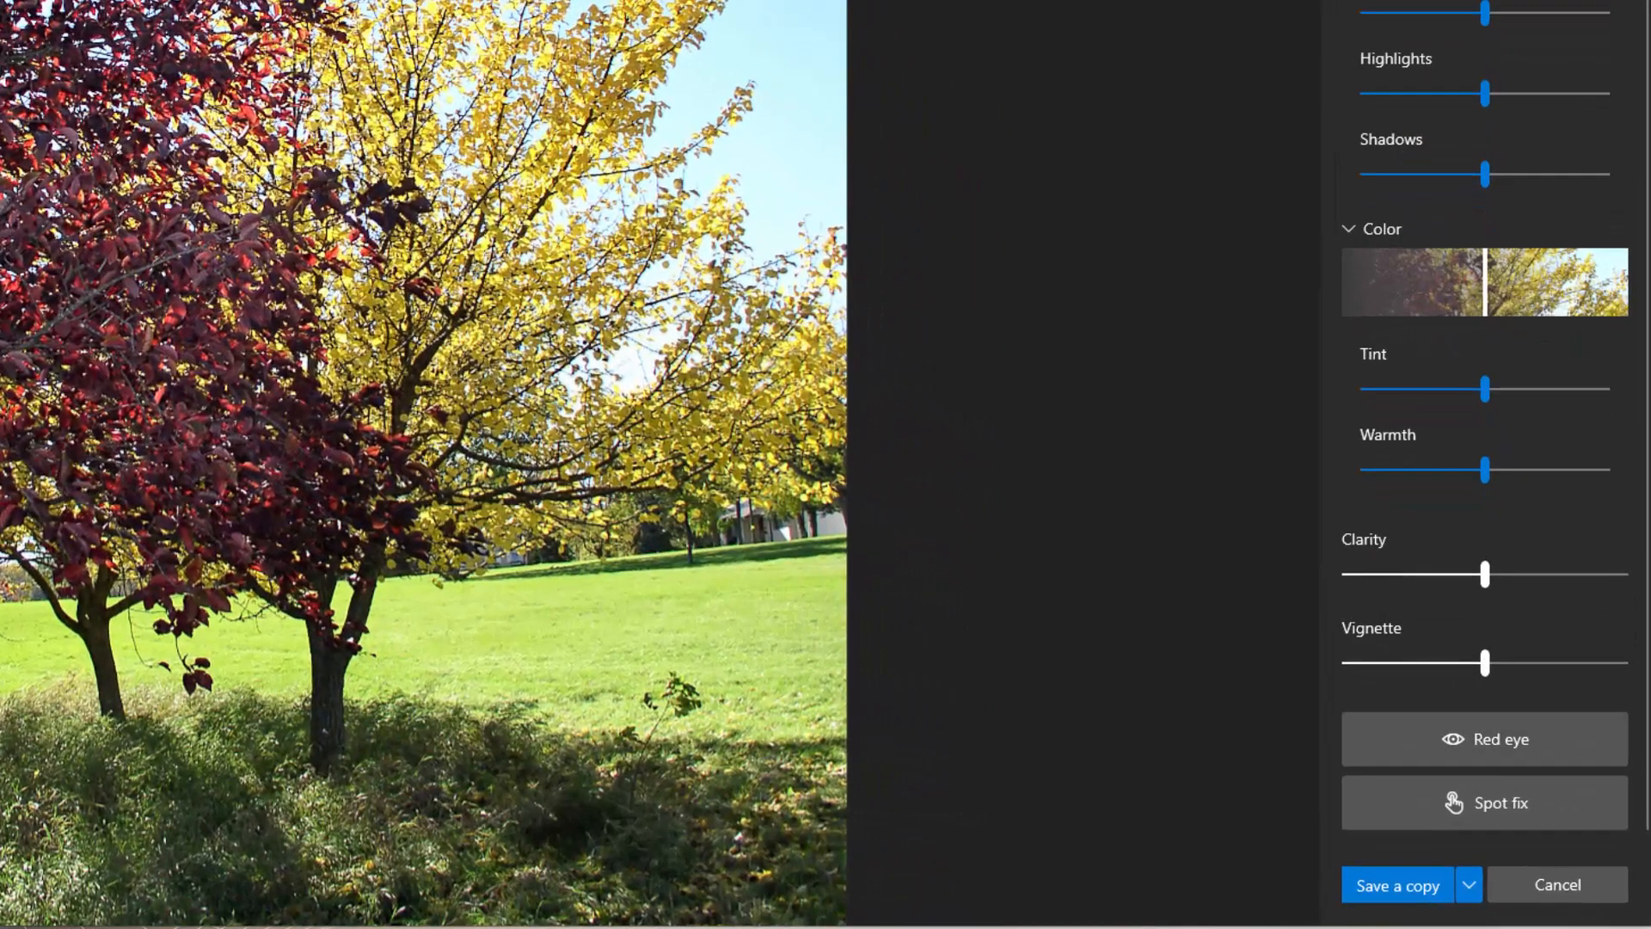
# - Compare the photo with the tint at its lowest and highest levels, and reset the Color settings
pyautogui.moveTo(1485, 389); pyautogui.dragTo(1481, 388)
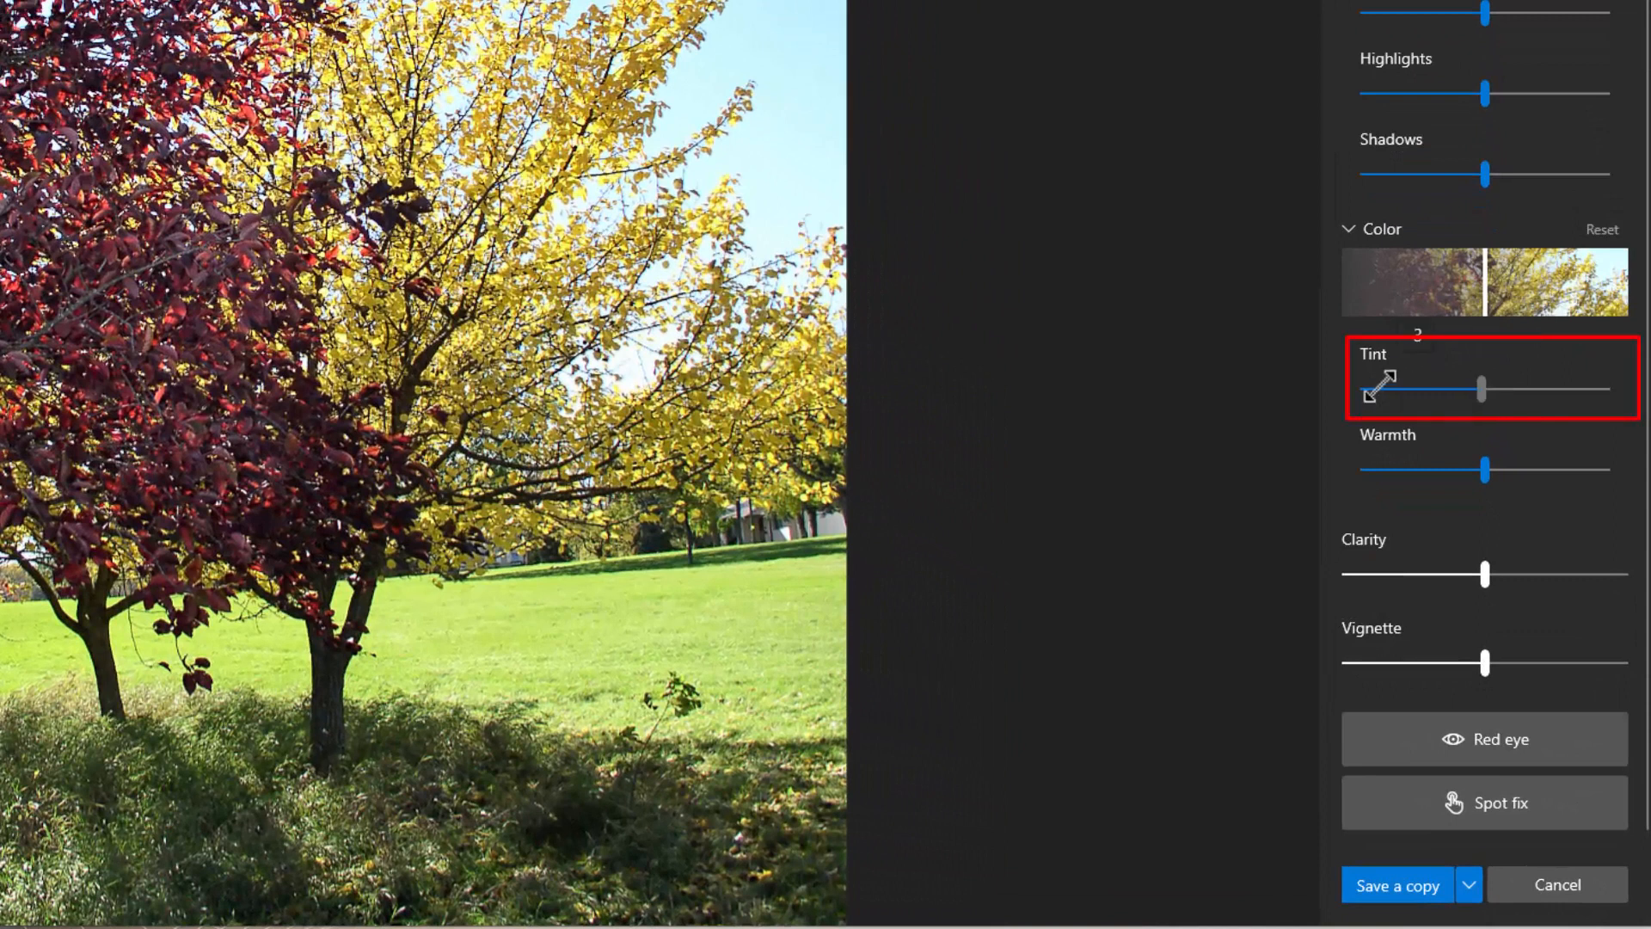
pyautogui.moveTo(1379, 387); pyautogui.dragTo(1334, 391)
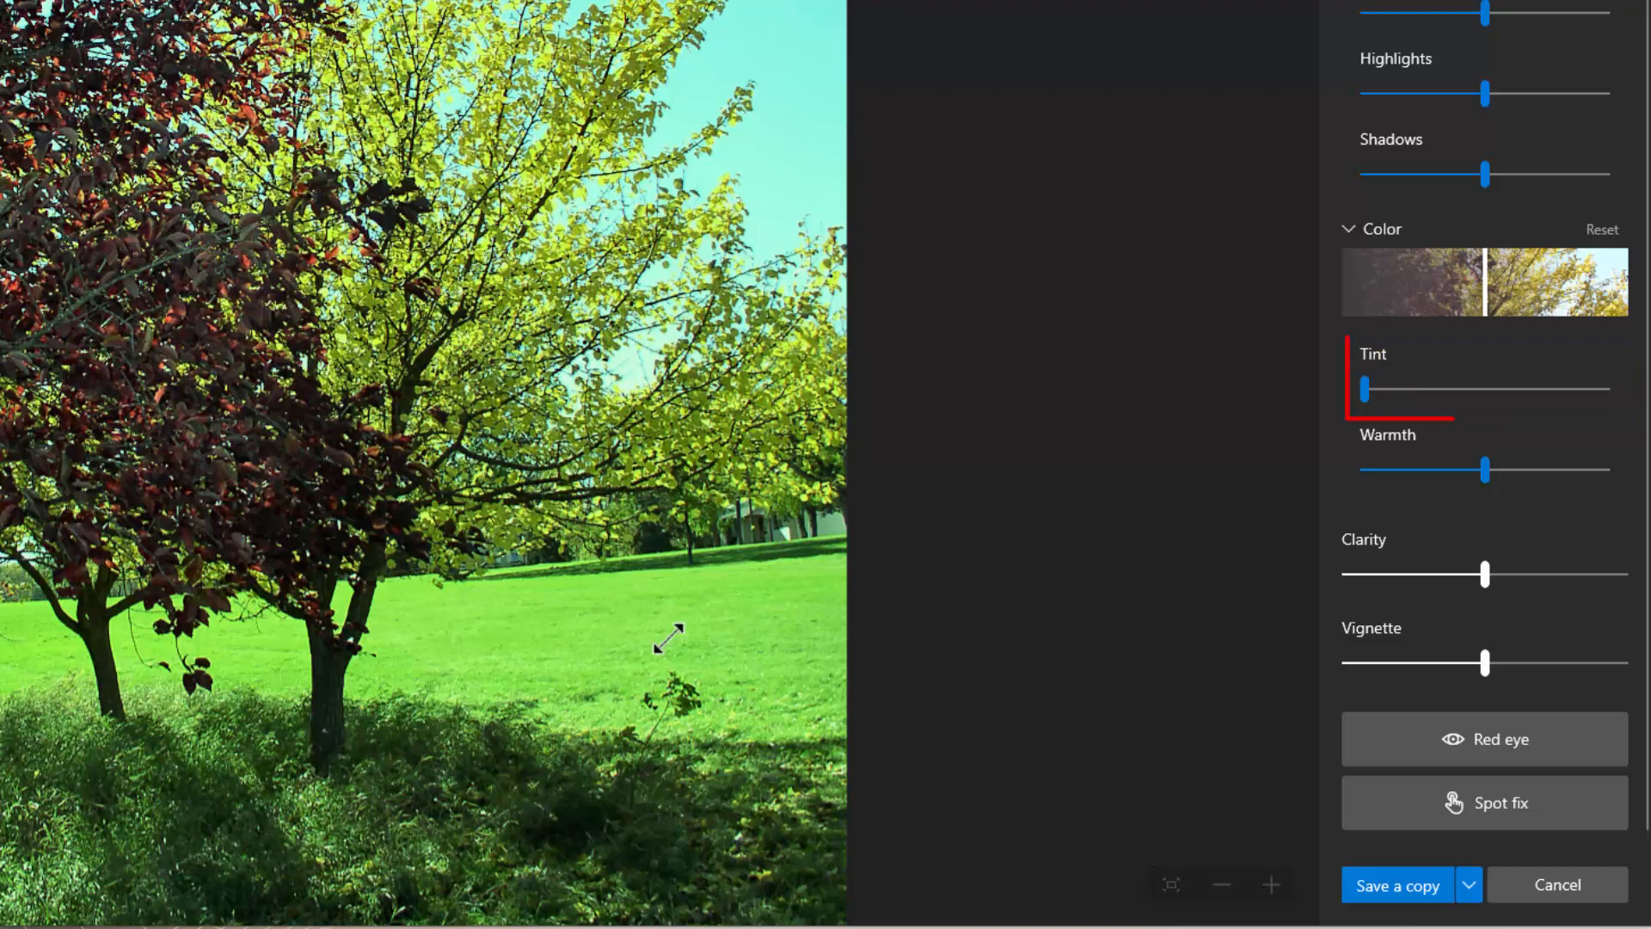
pyautogui.moveTo(1365, 389); pyautogui.dragTo(1626, 405)
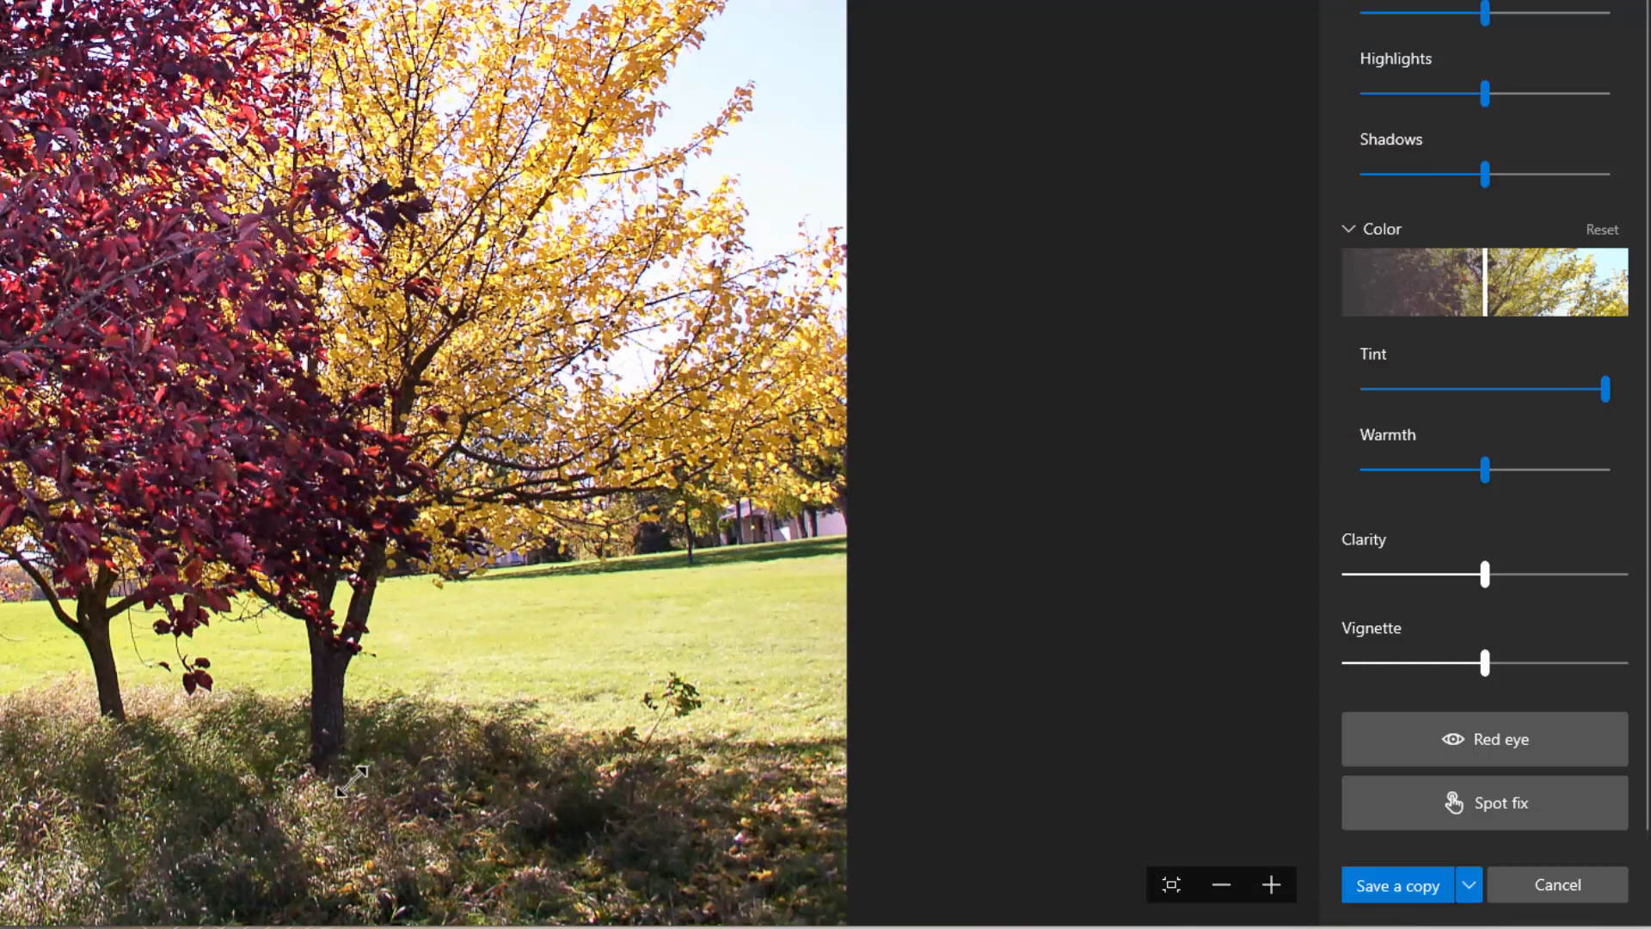
pyautogui.click(1601, 228)
# - Compare the photo with the warmth at its lowest and highest levels, resetting the Color settings after each
pyautogui.click(1483, 469)
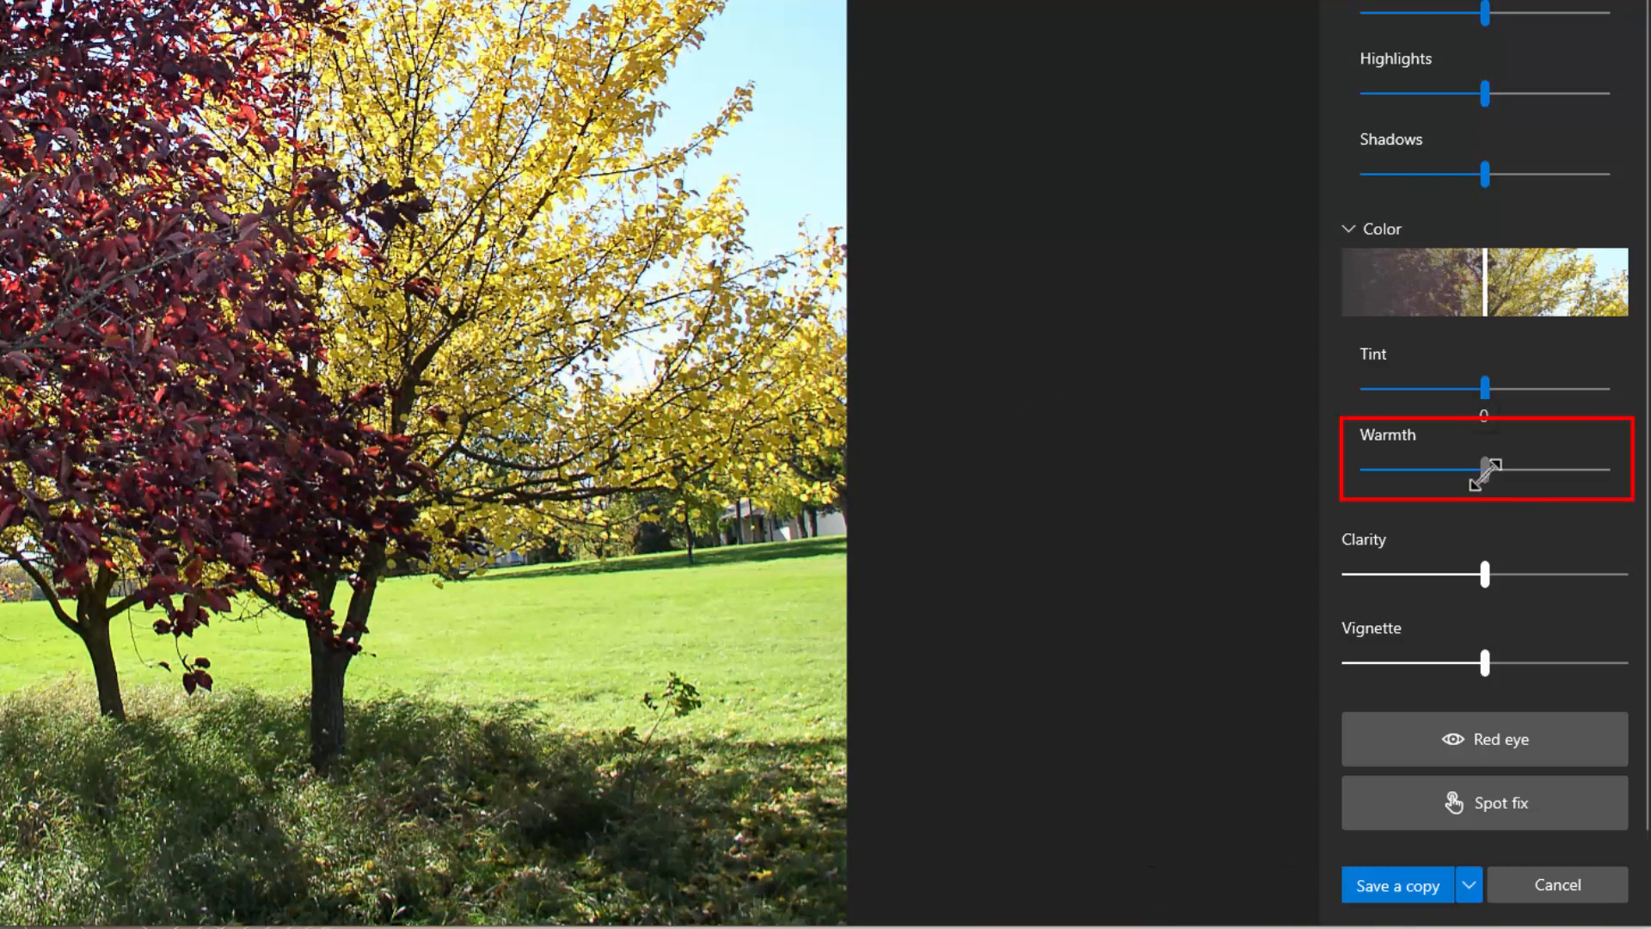
pyautogui.moveTo(1481, 471); pyautogui.dragTo(1316, 469)
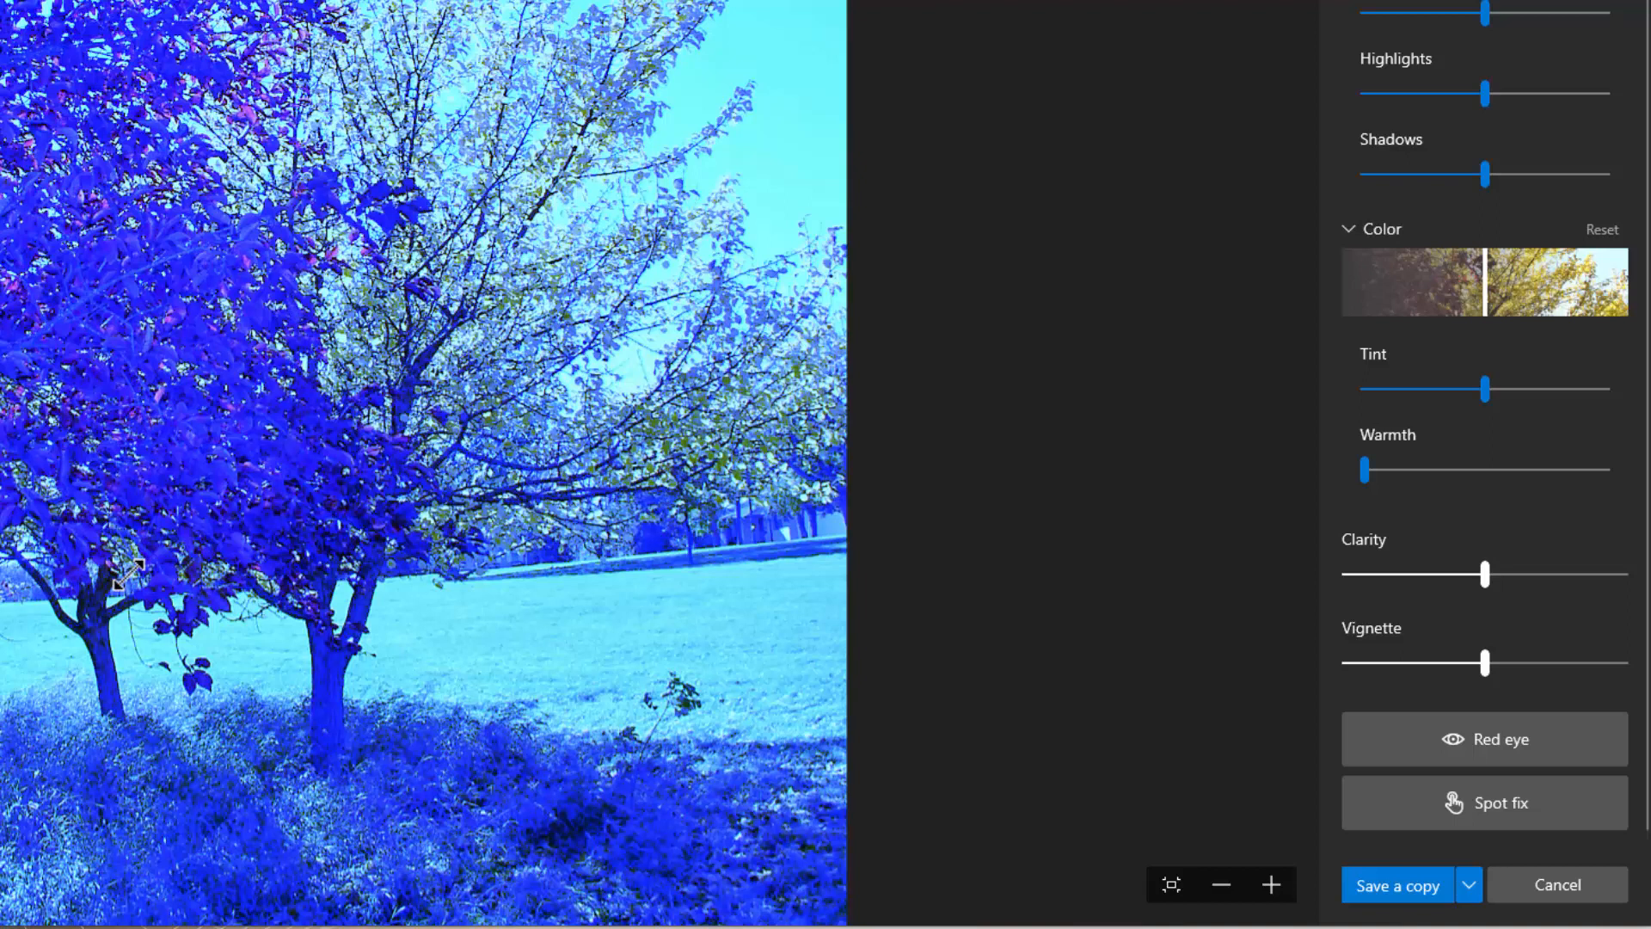
pyautogui.click(1602, 229)
pyautogui.moveTo(1486, 469); pyautogui.dragTo(1605, 470)
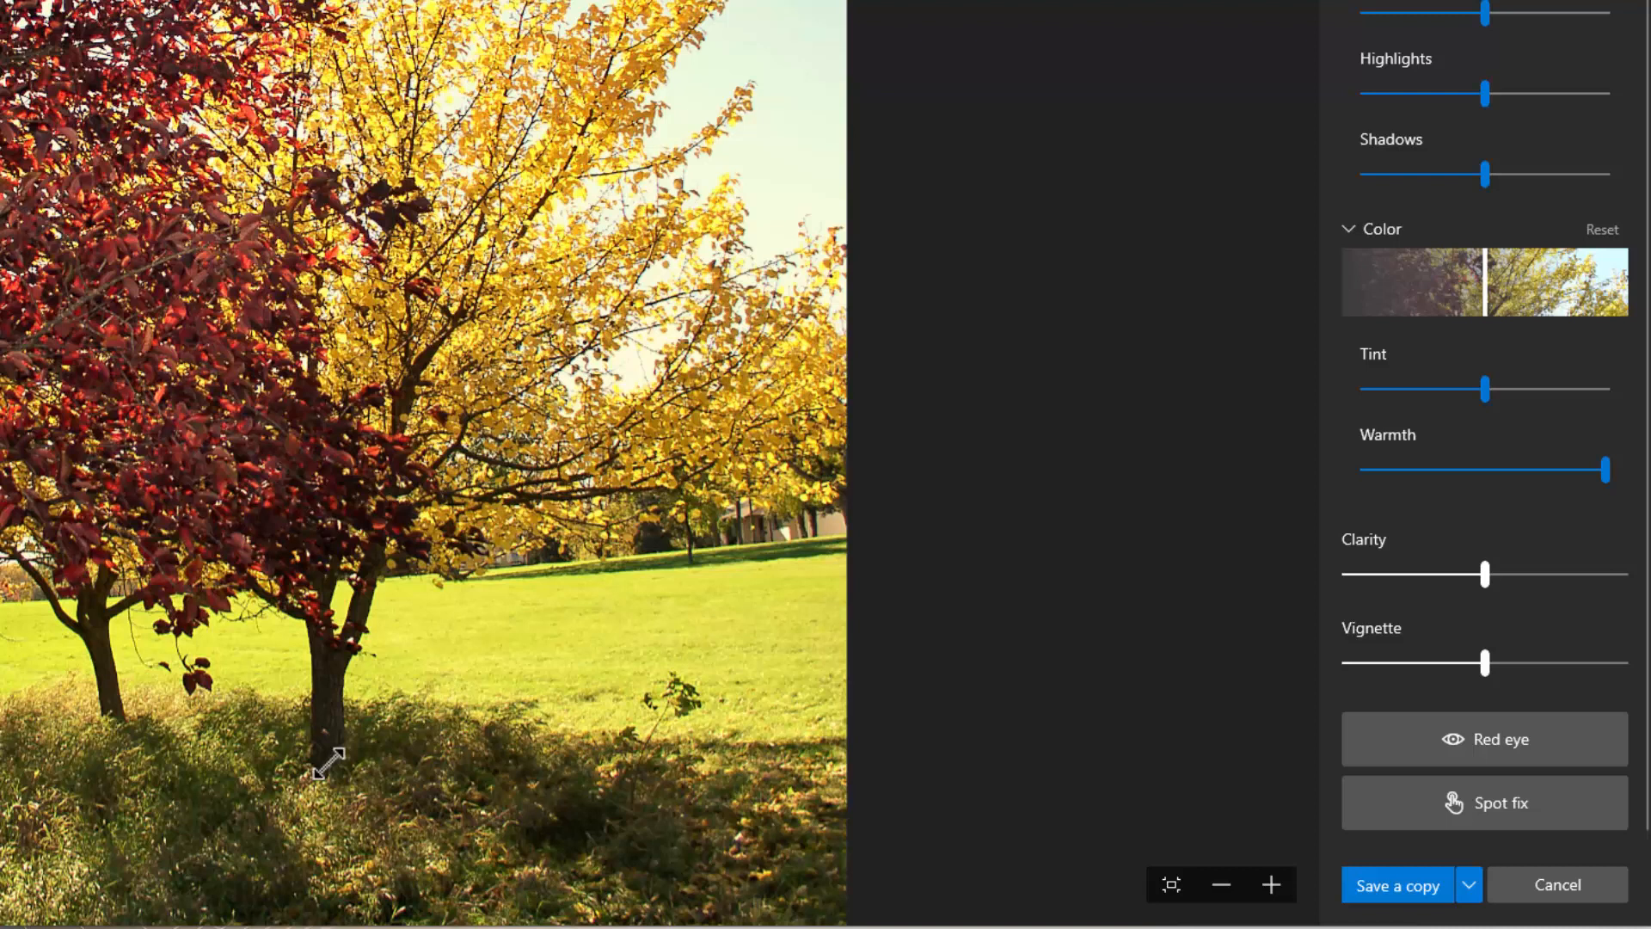
pyautogui.click(1602, 228)
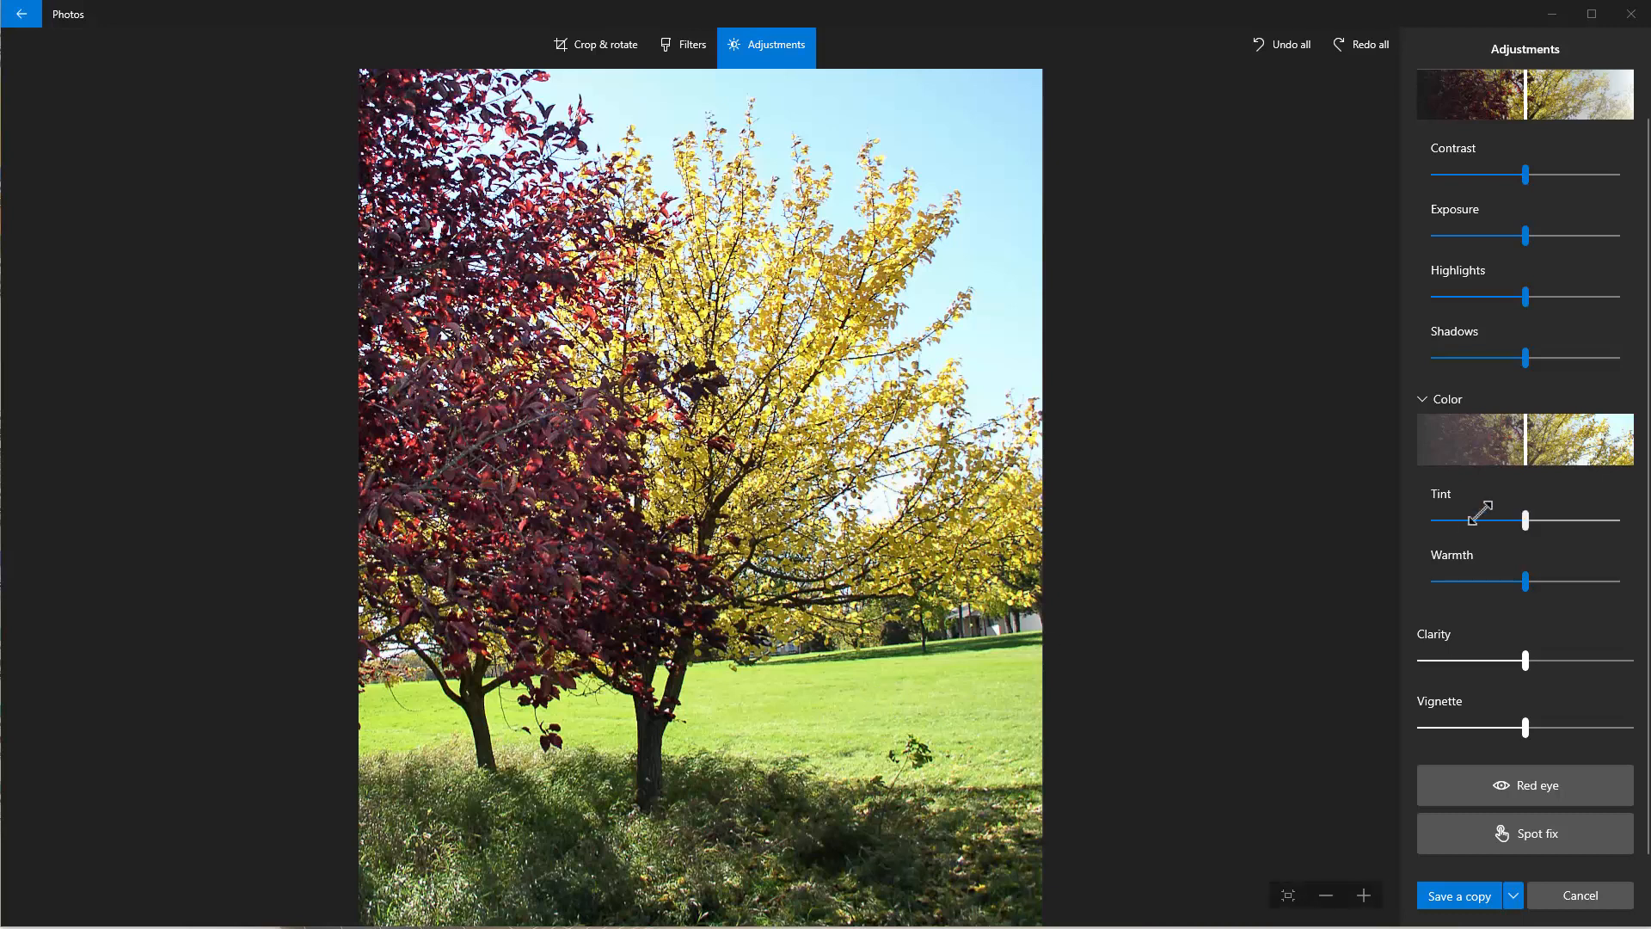
# - Raise the tint and warmth about halfway toward their maximums, and reset the Color settings
pyautogui.moveTo(1524, 523); pyautogui.dragTo(1572, 523)
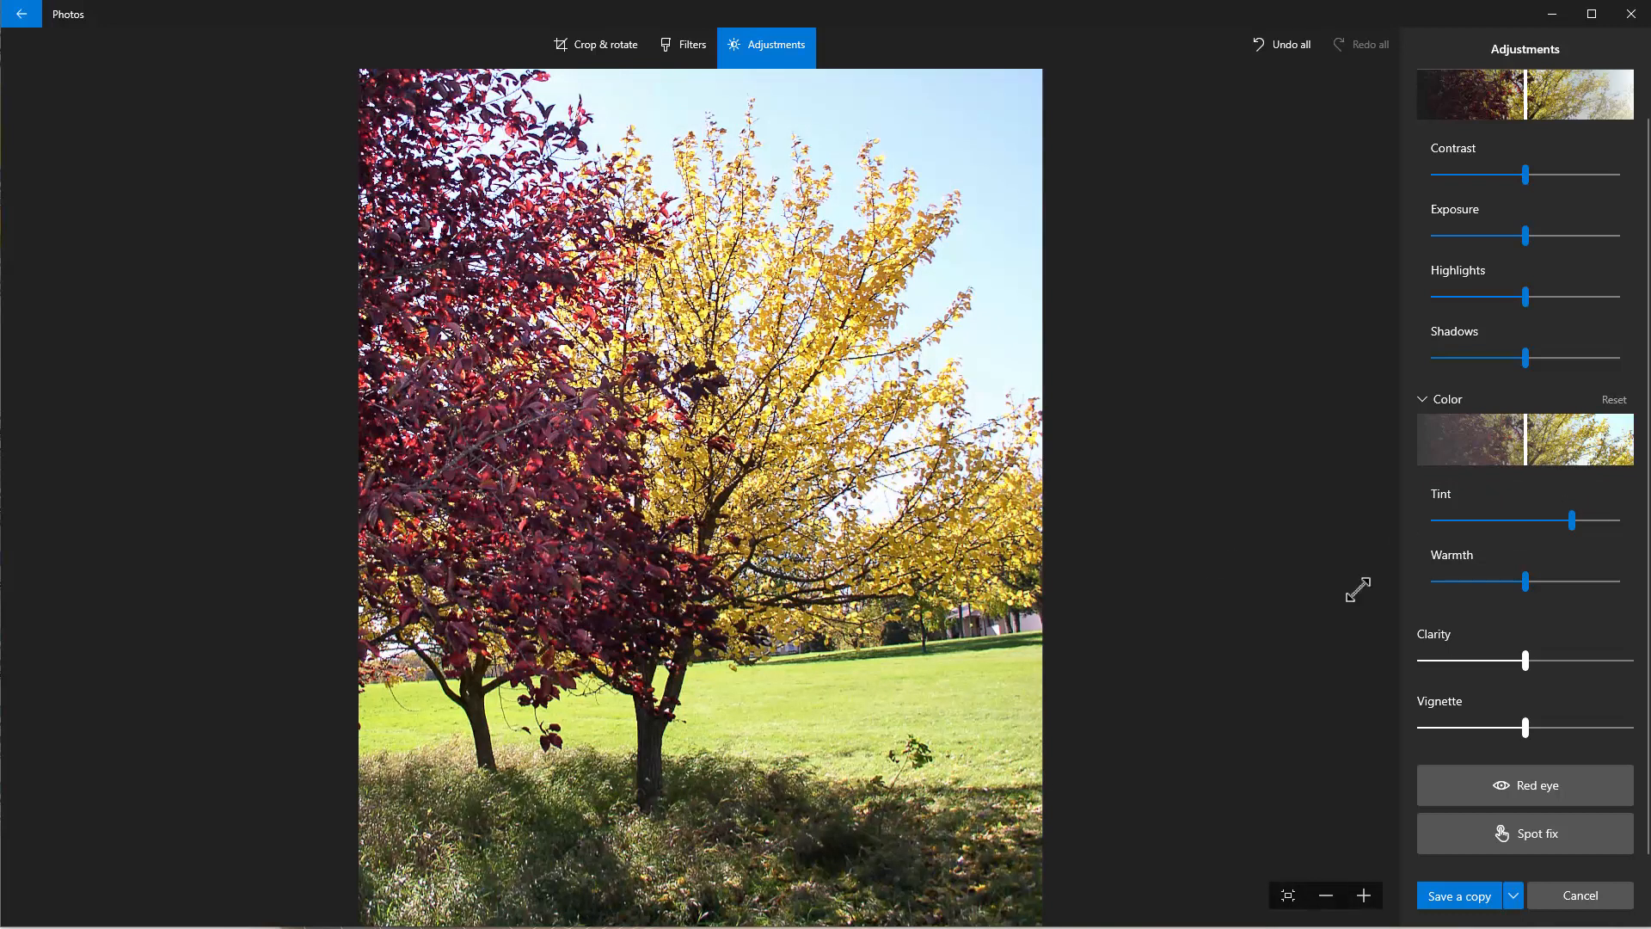
pyautogui.moveTo(1528, 584); pyautogui.dragTo(1573, 585)
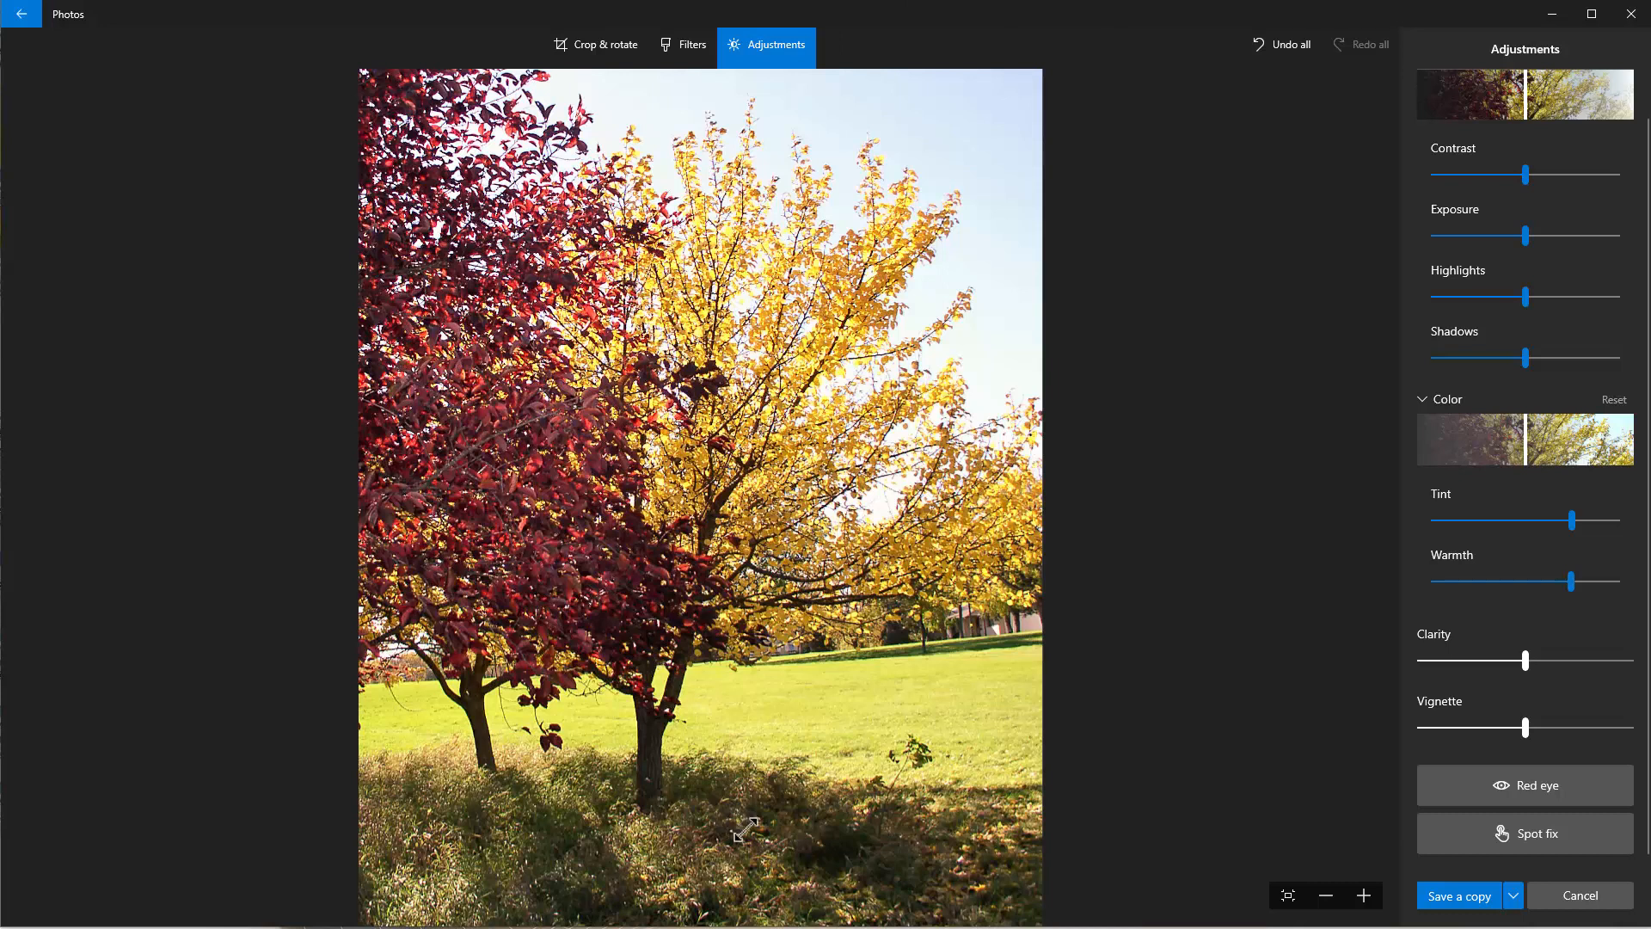
pyautogui.click(1608, 400)
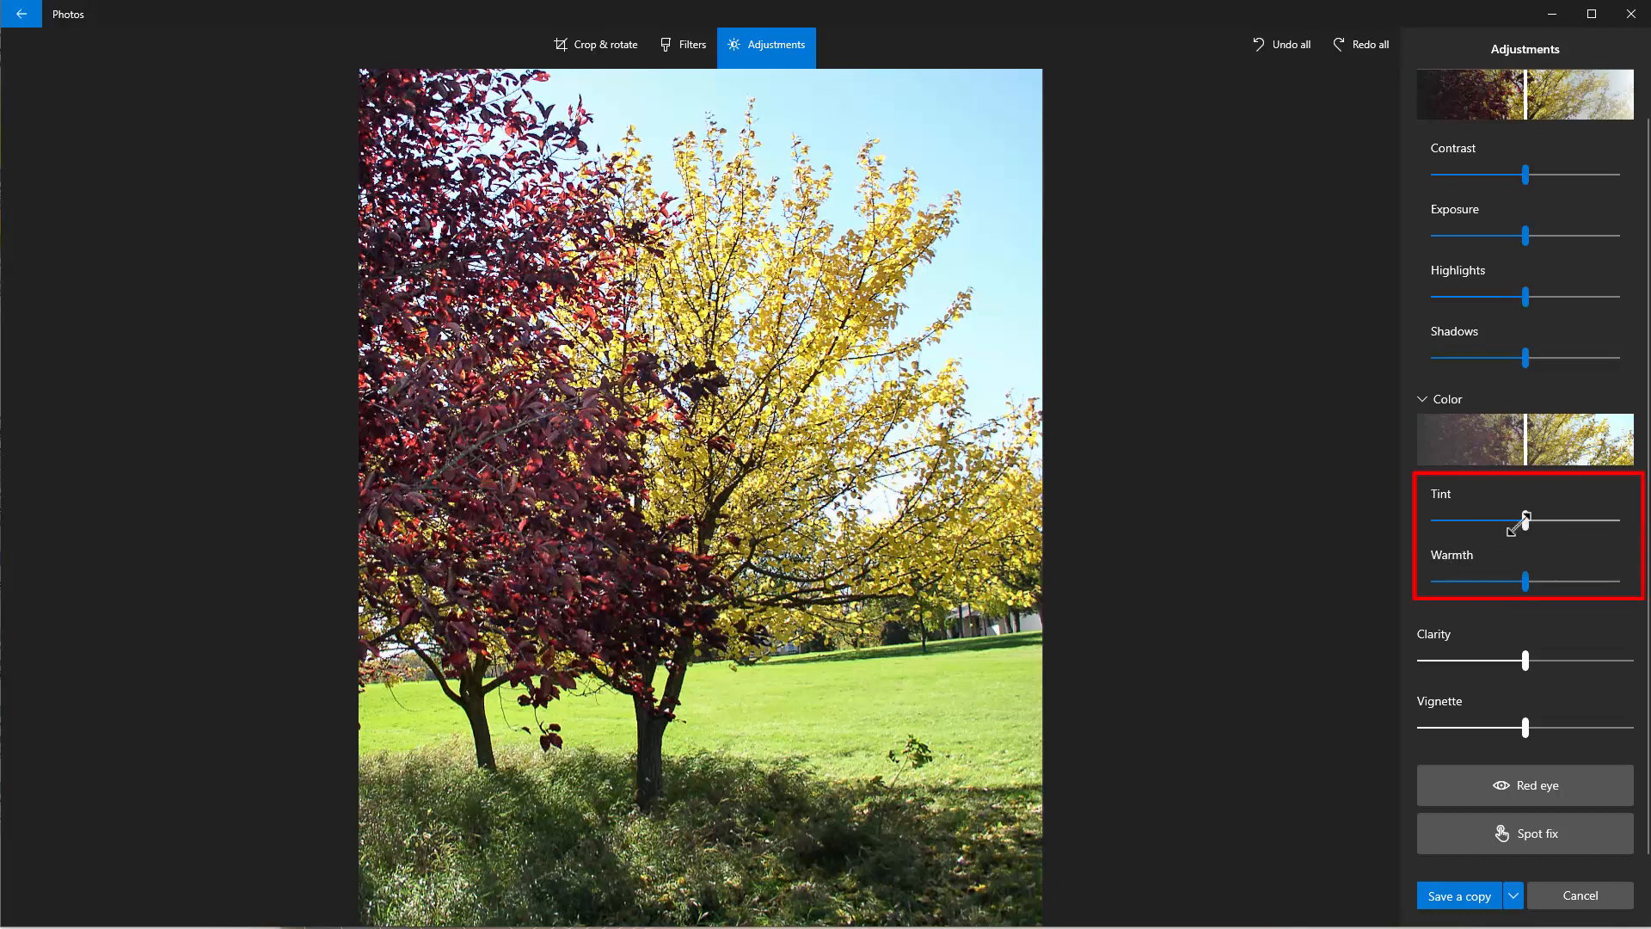
# - Set the tint to 50, raise the warmth by the same amount, and reset the Color settings
pyautogui.moveTo(1526, 521); pyautogui.dragTo(1572, 523)
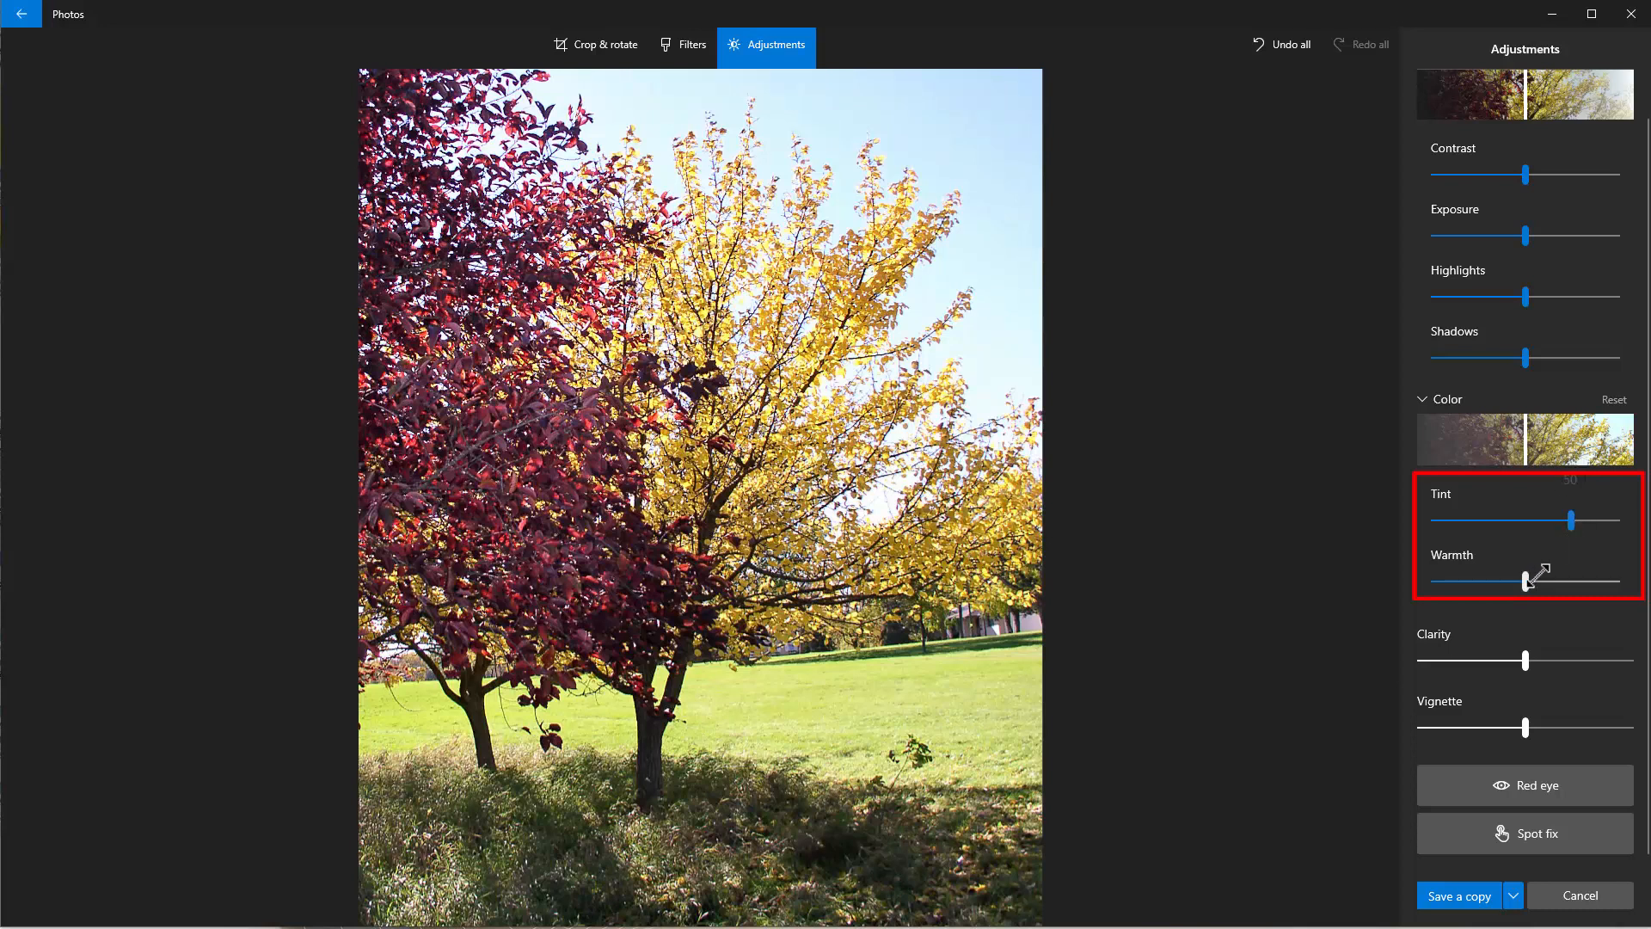
pyautogui.moveTo(1526, 582); pyautogui.dragTo(1572, 583)
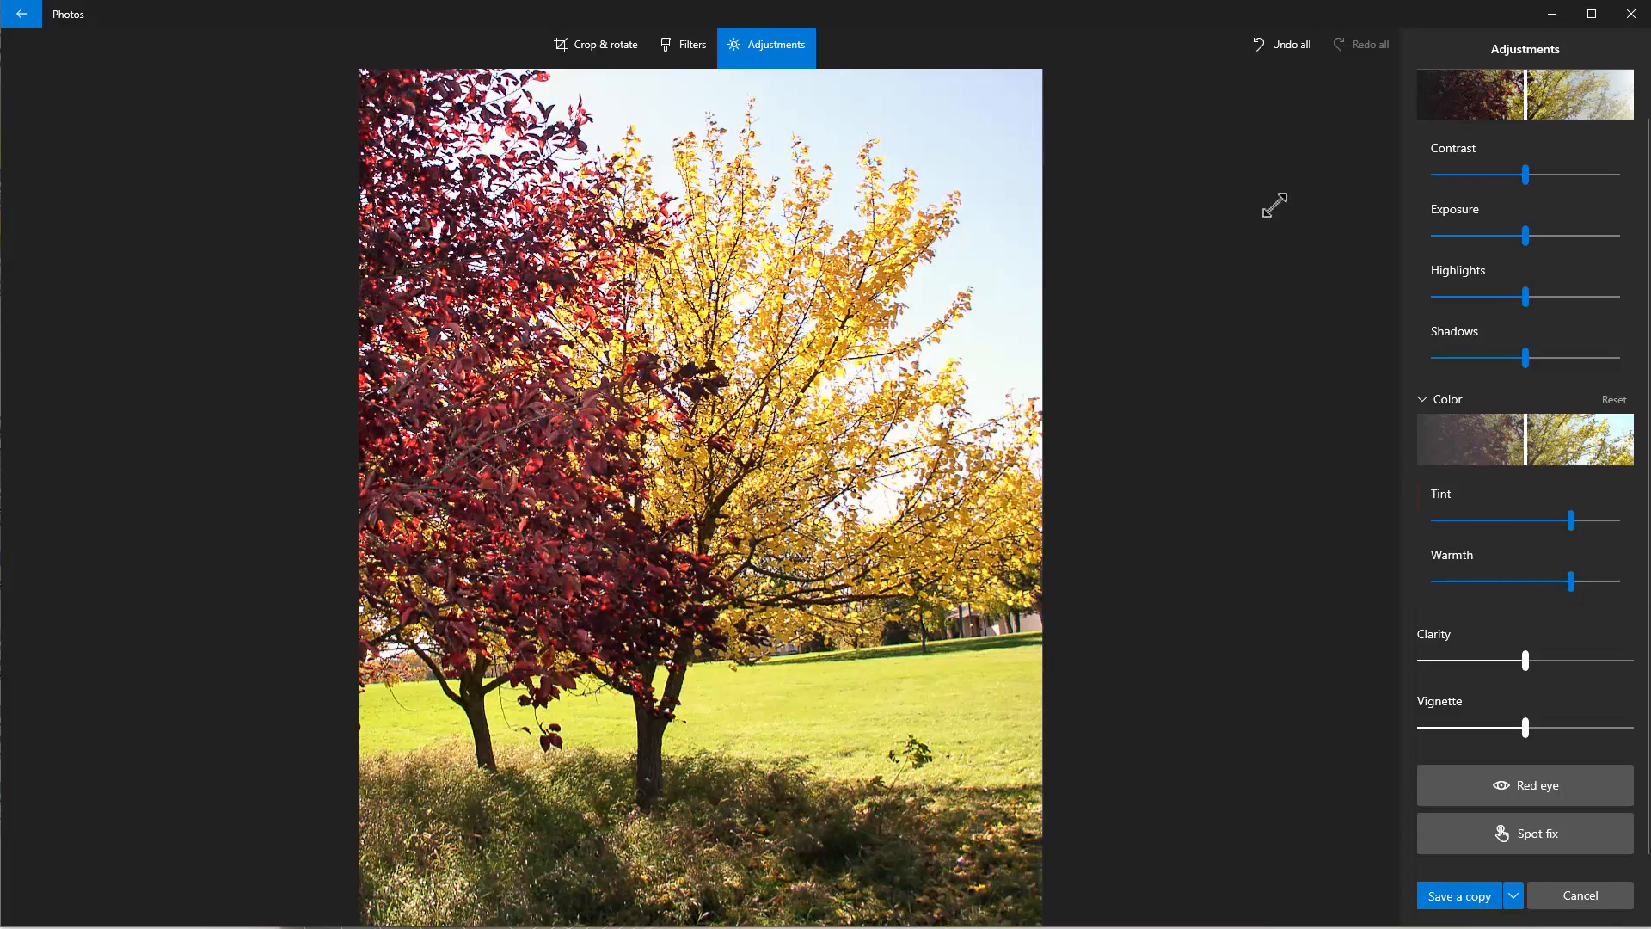
pyautogui.click(1614, 403)
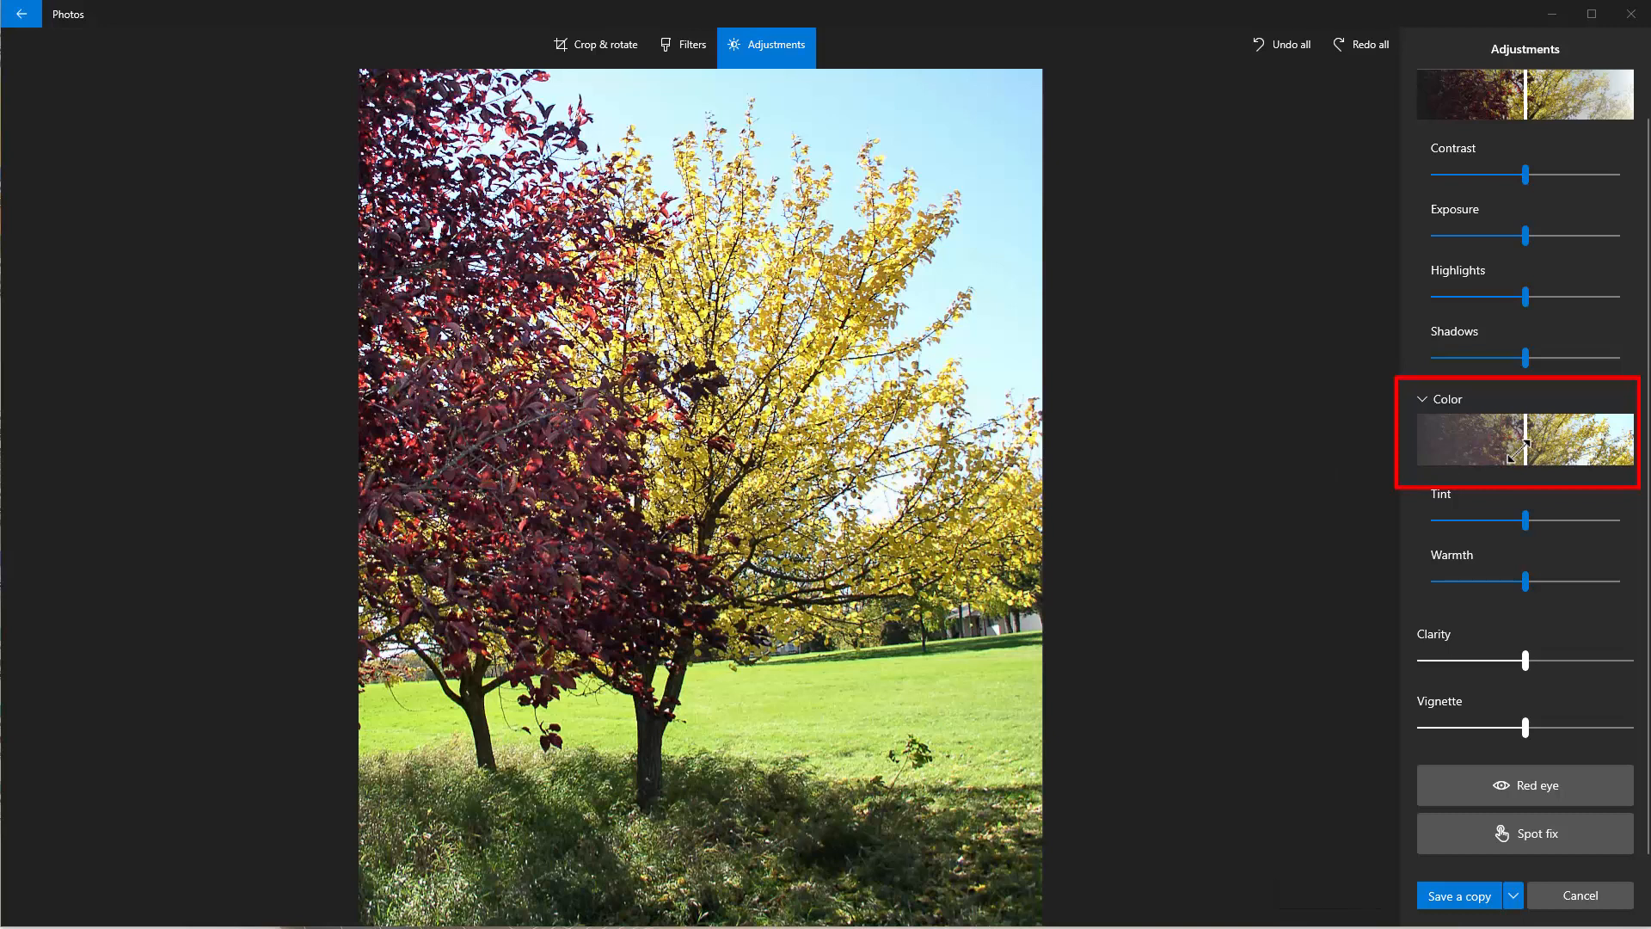
# - Compare the overall color level at its maximum and minimum, and leave it at the maximum
pyautogui.moveTo(1523, 448); pyautogui.dragTo(1623, 455)
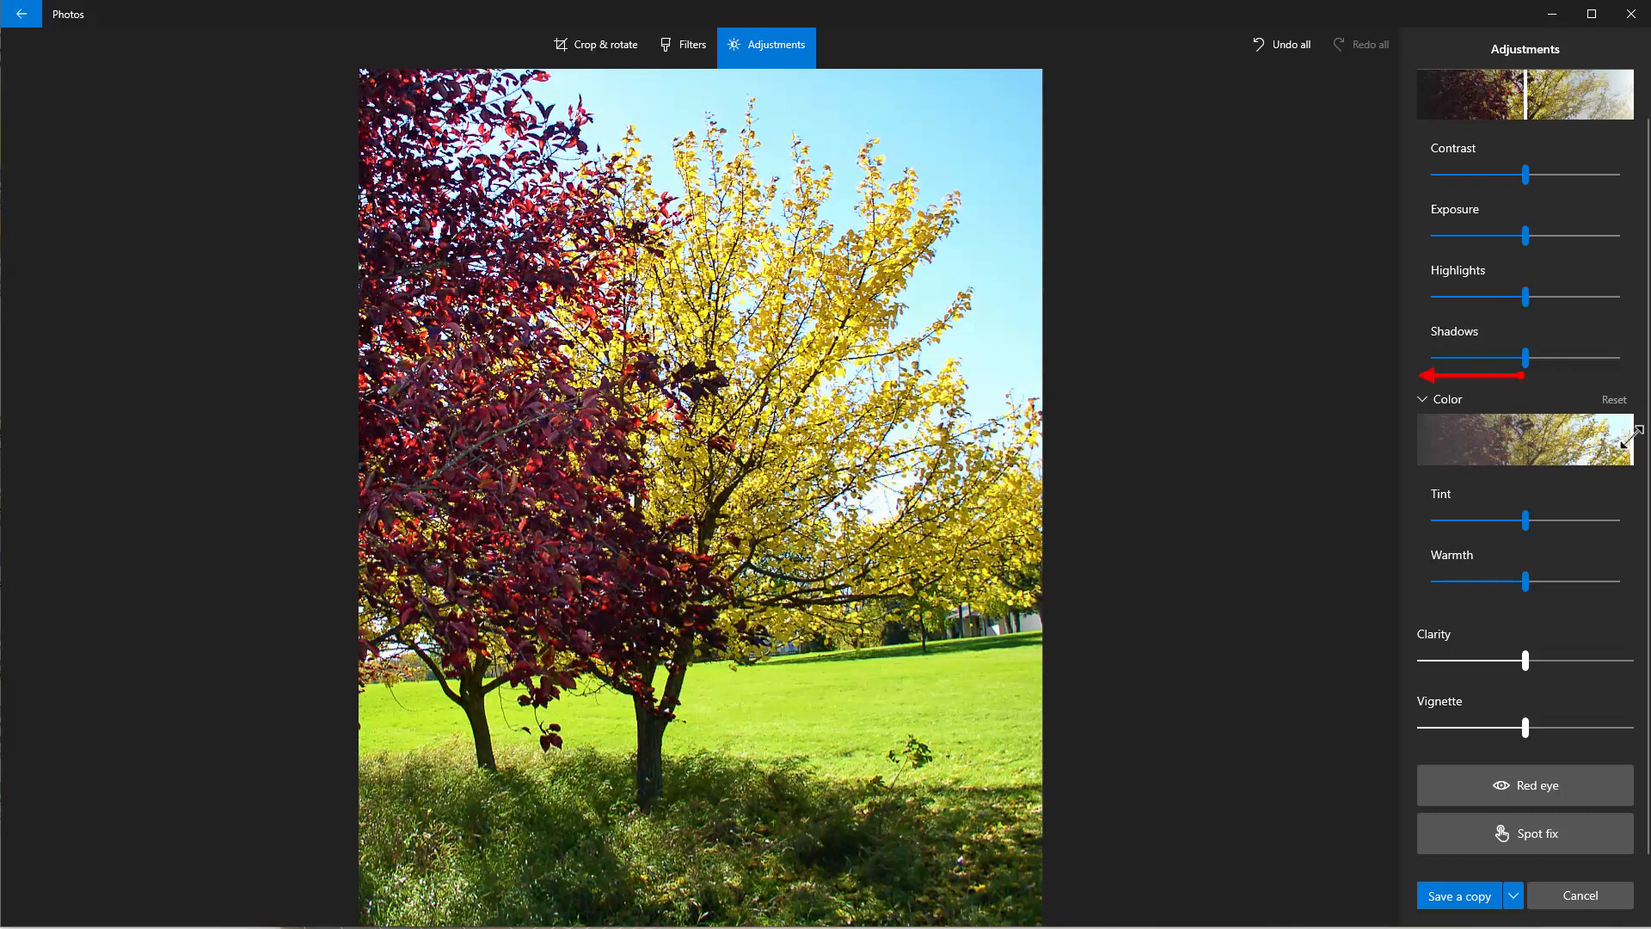
pyautogui.moveTo(1627, 438); pyautogui.dragTo(1395, 442)
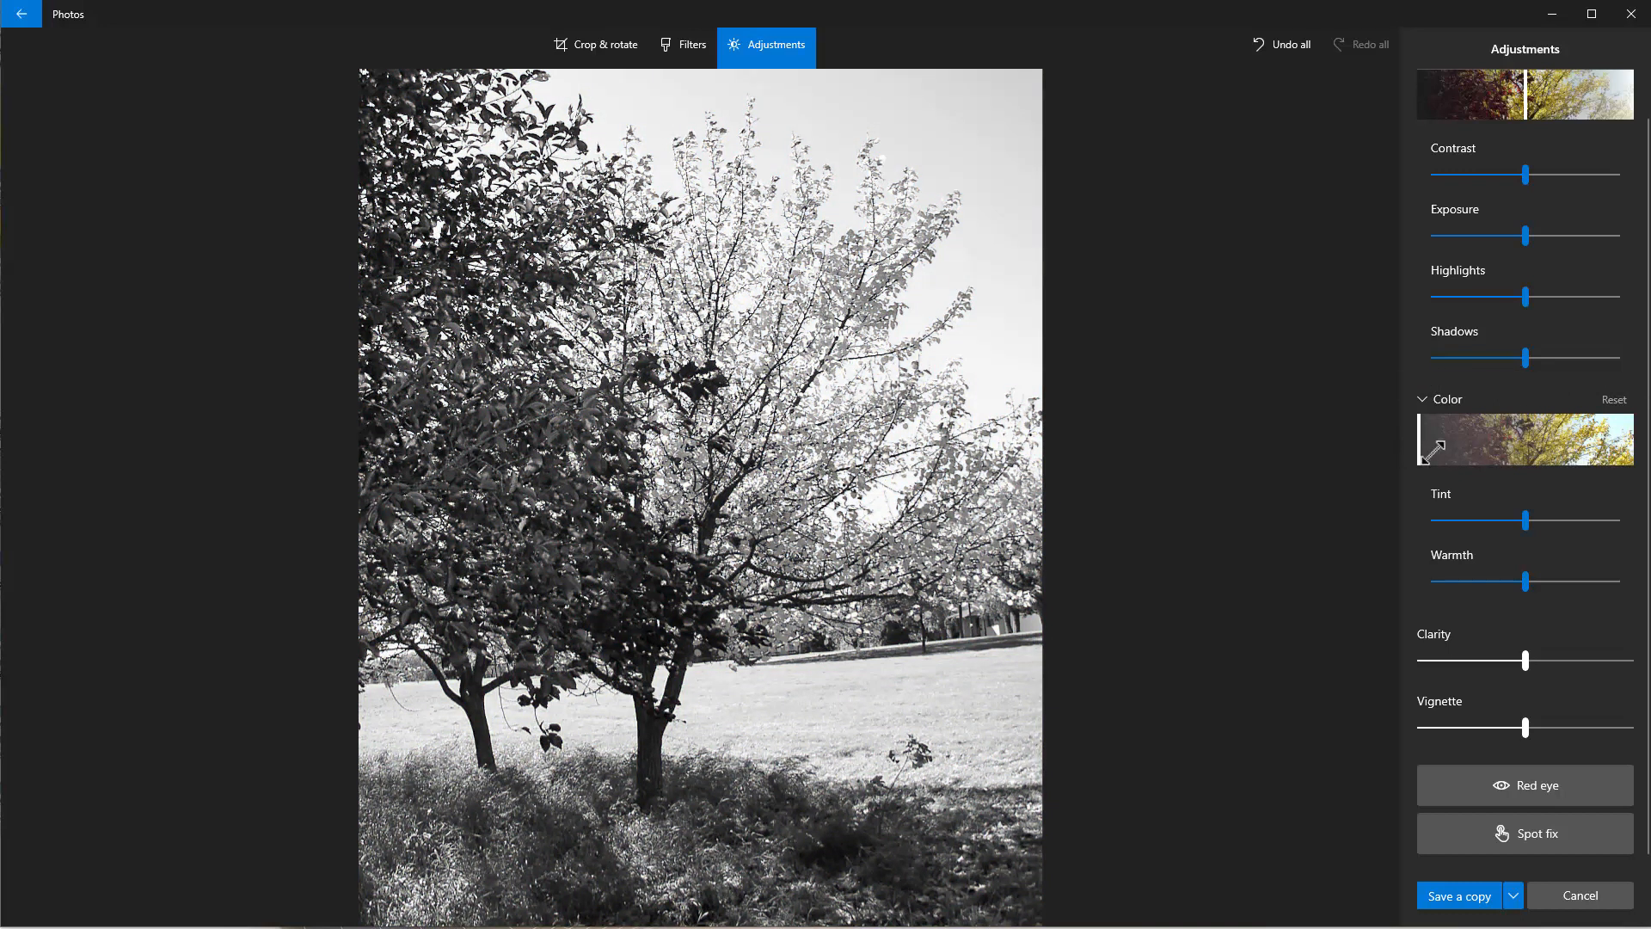
pyautogui.moveTo(1417, 449)
pyautogui.mouseDown()
pyautogui.moveTo(1522, 443)
pyautogui.moveTo(1643, 469)
pyautogui.mouseUp()
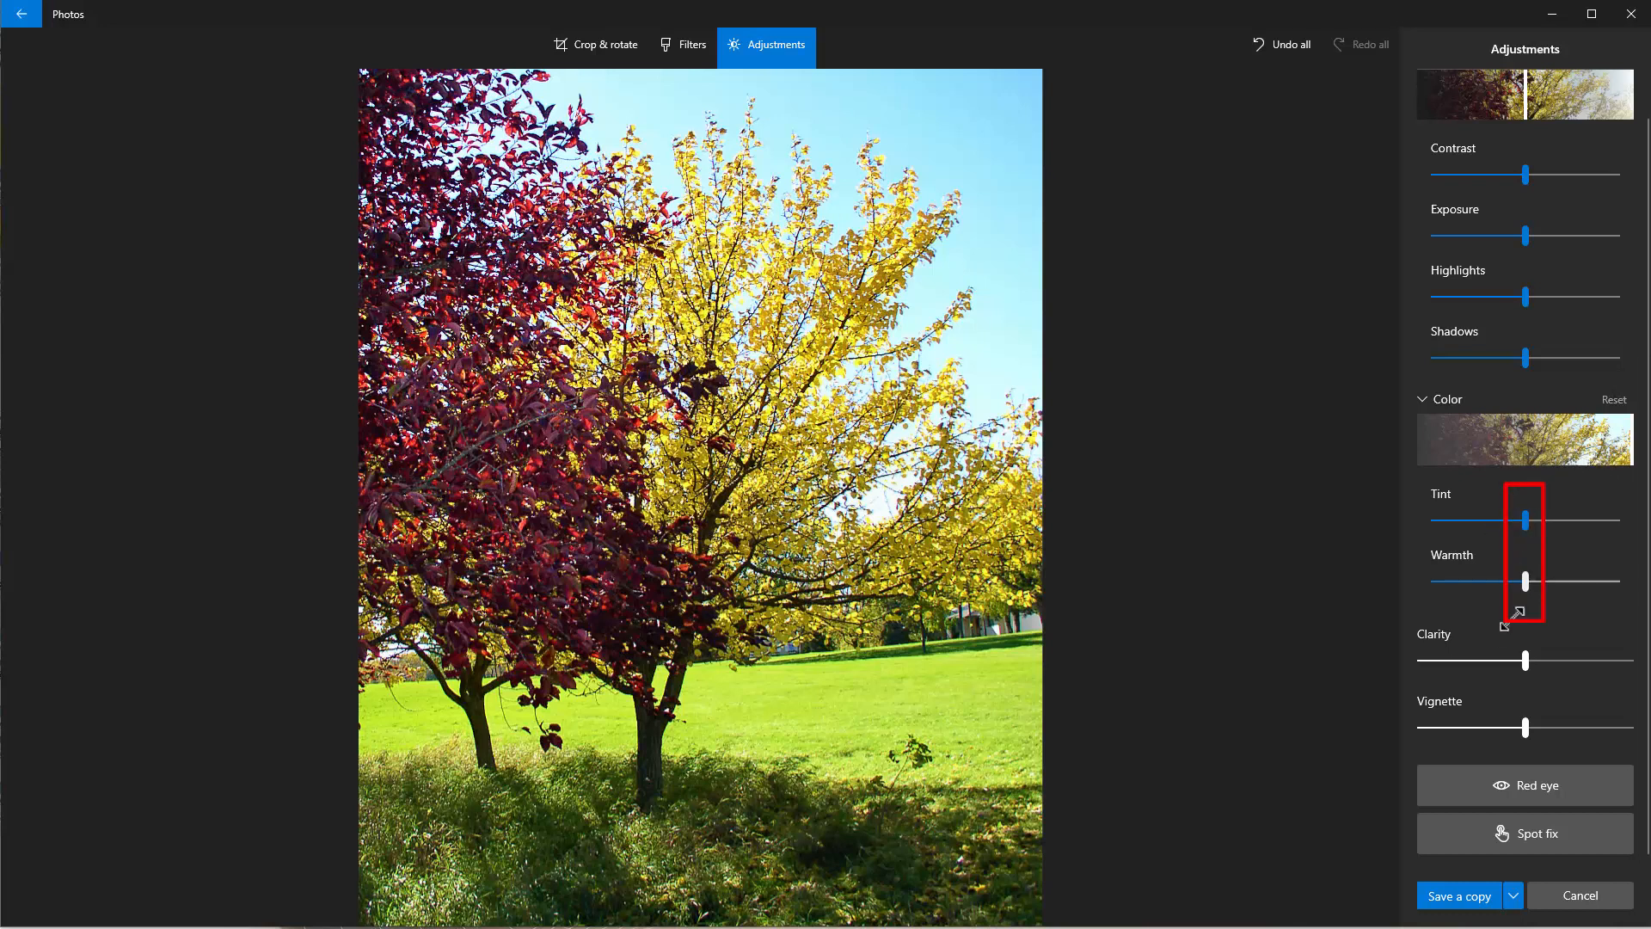
# - Try maximum tint and warmth with the overall color level at maximum and at its middle, and reset the Color settings
pyautogui.click(1525, 520)
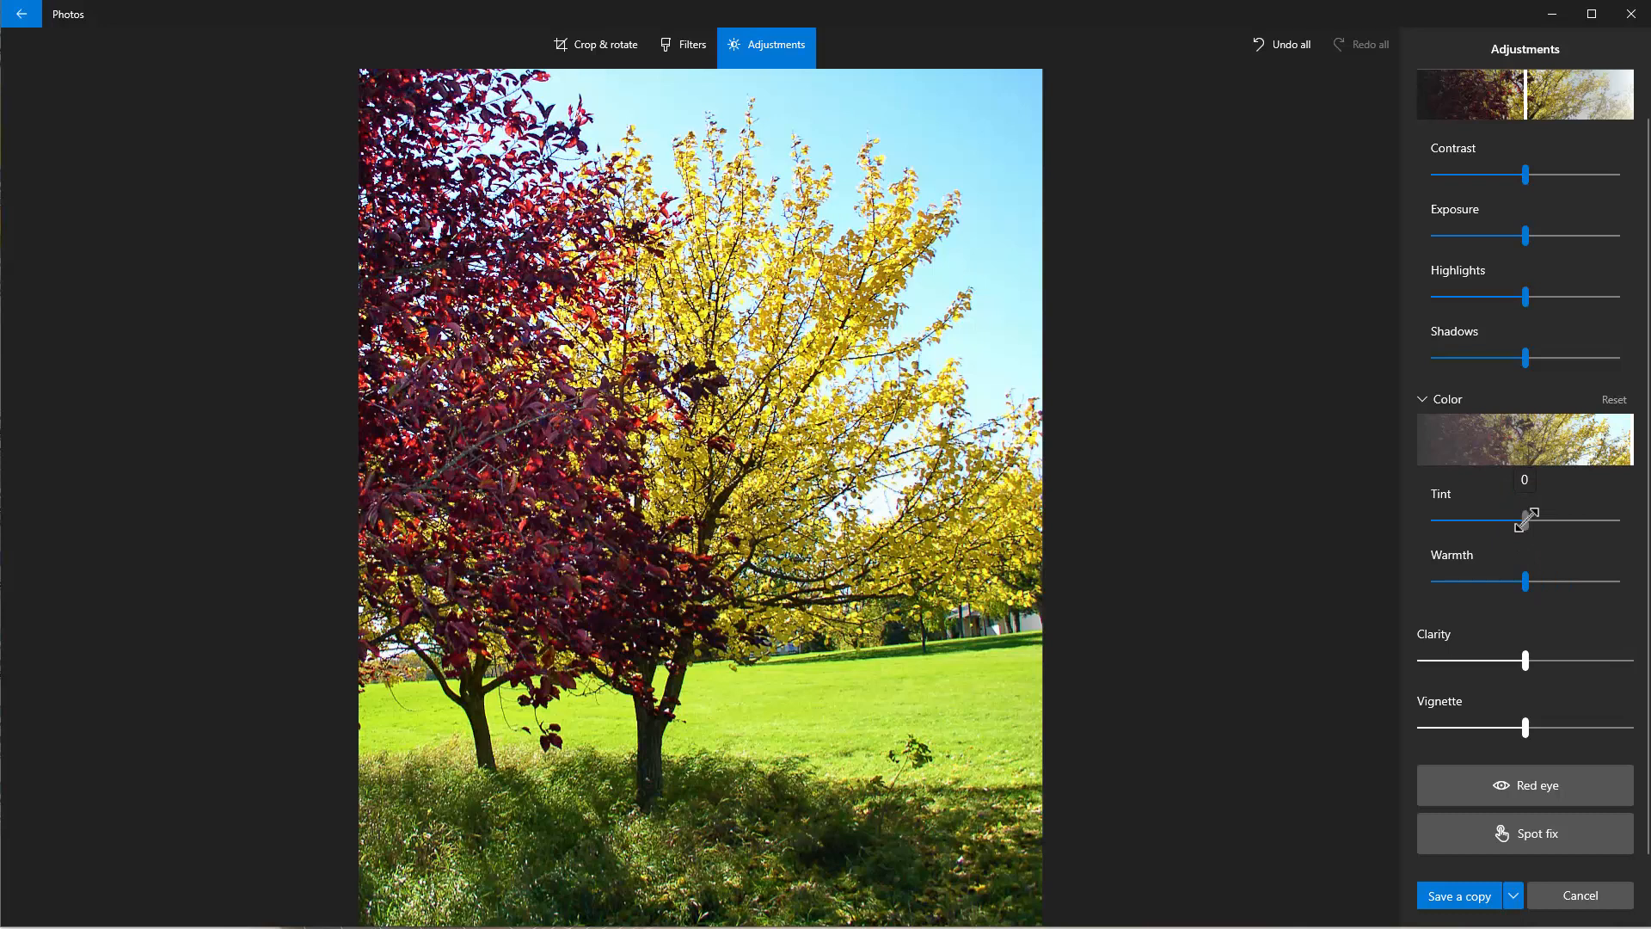
pyautogui.moveTo(1525, 520); pyautogui.dragTo(1617, 519)
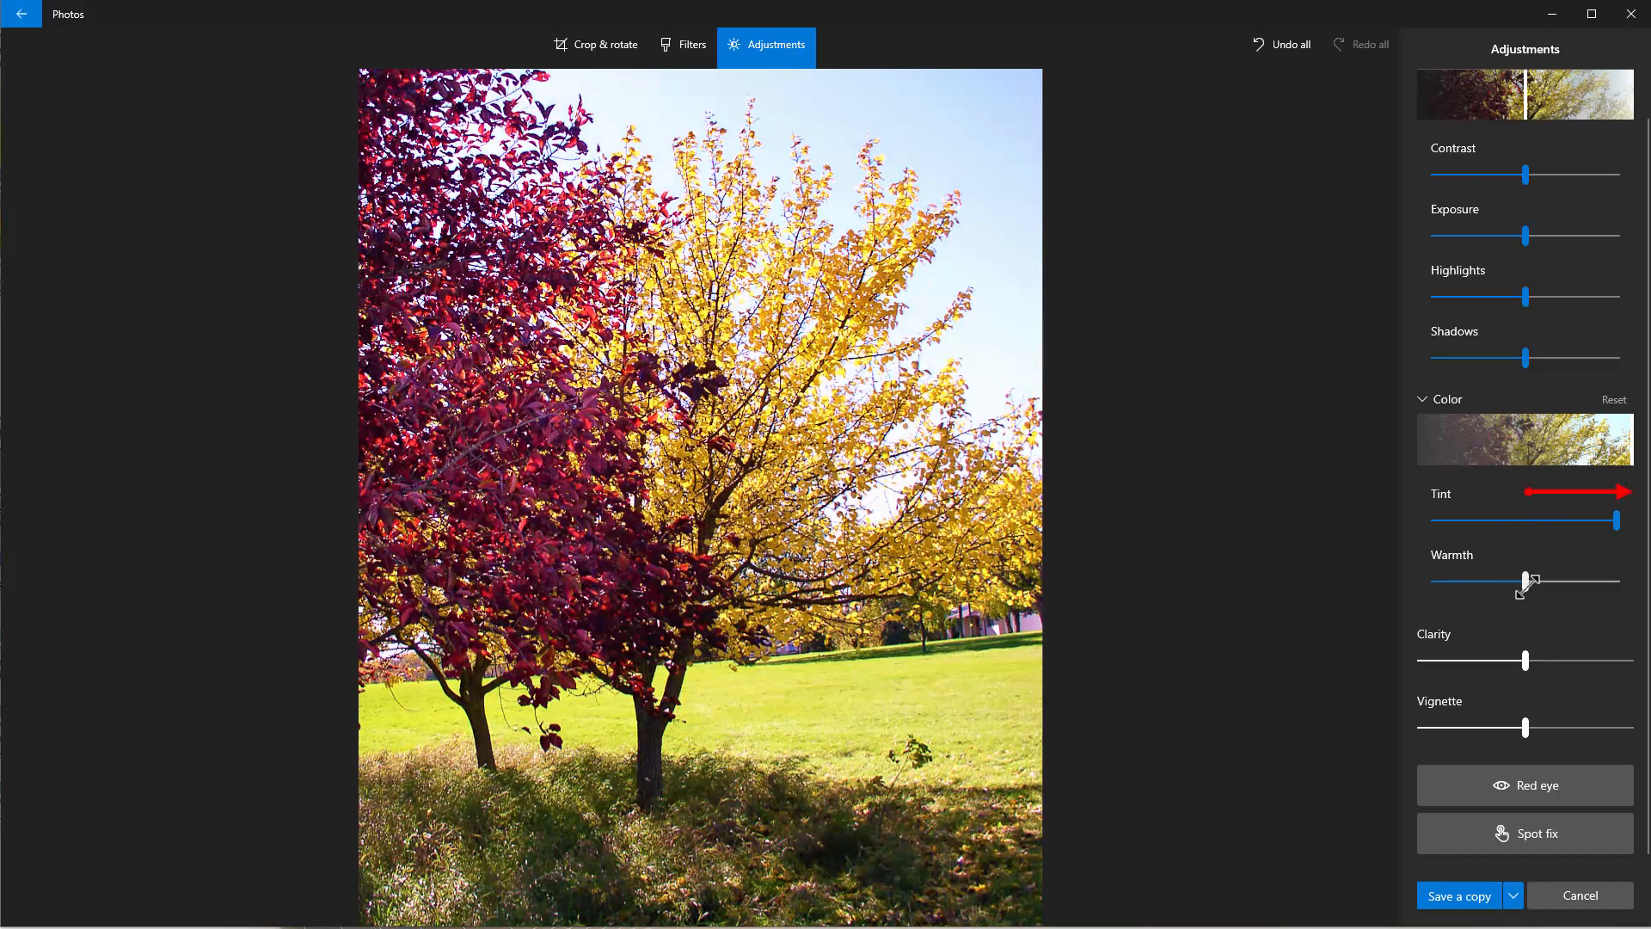
pyautogui.moveTo(1525, 581); pyautogui.dragTo(1617, 581)
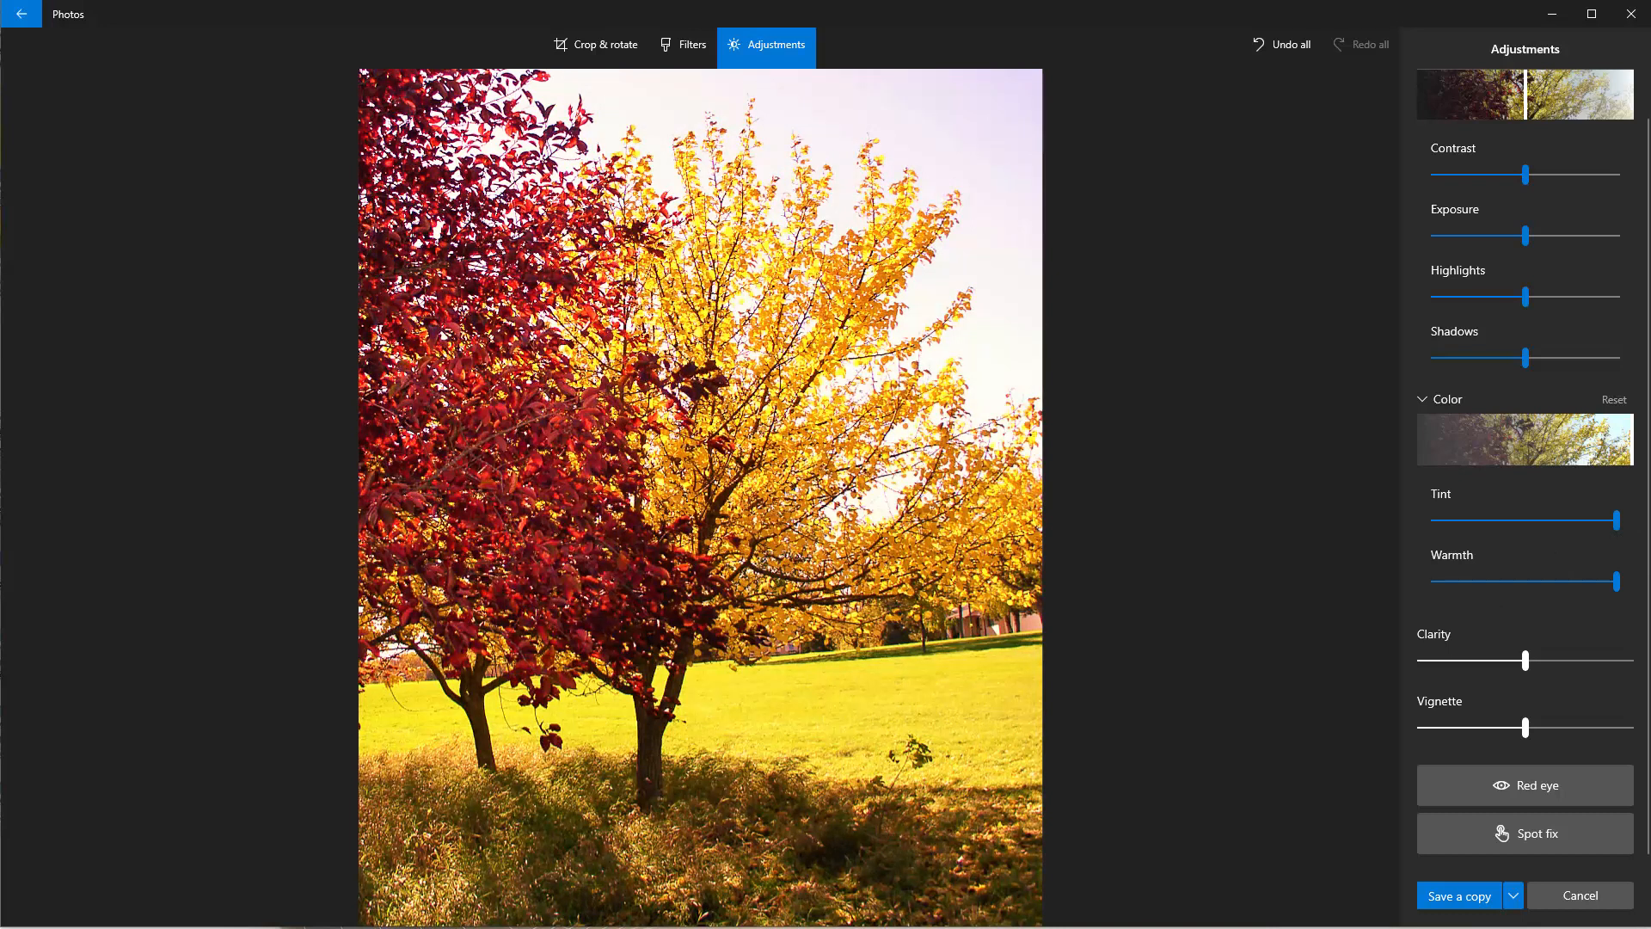
pyautogui.moveTo(1630, 450)
pyautogui.mouseDown()
pyautogui.moveTo(1430, 448)
pyautogui.moveTo(1526, 449)
pyautogui.mouseUp()
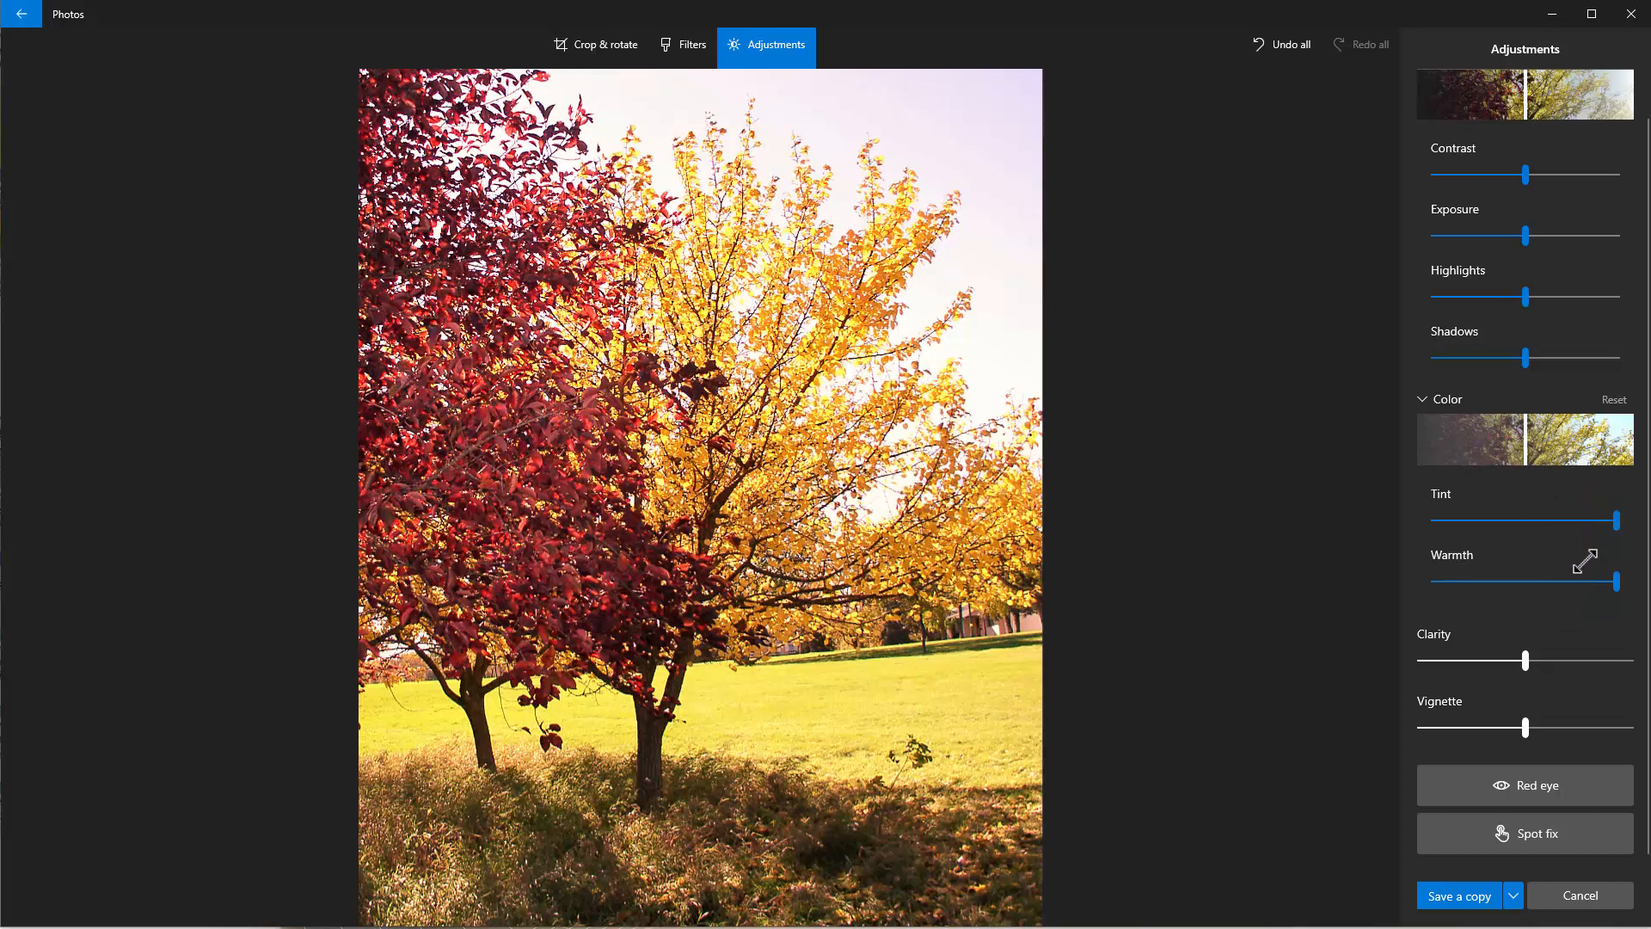
pyautogui.click(1613, 399)
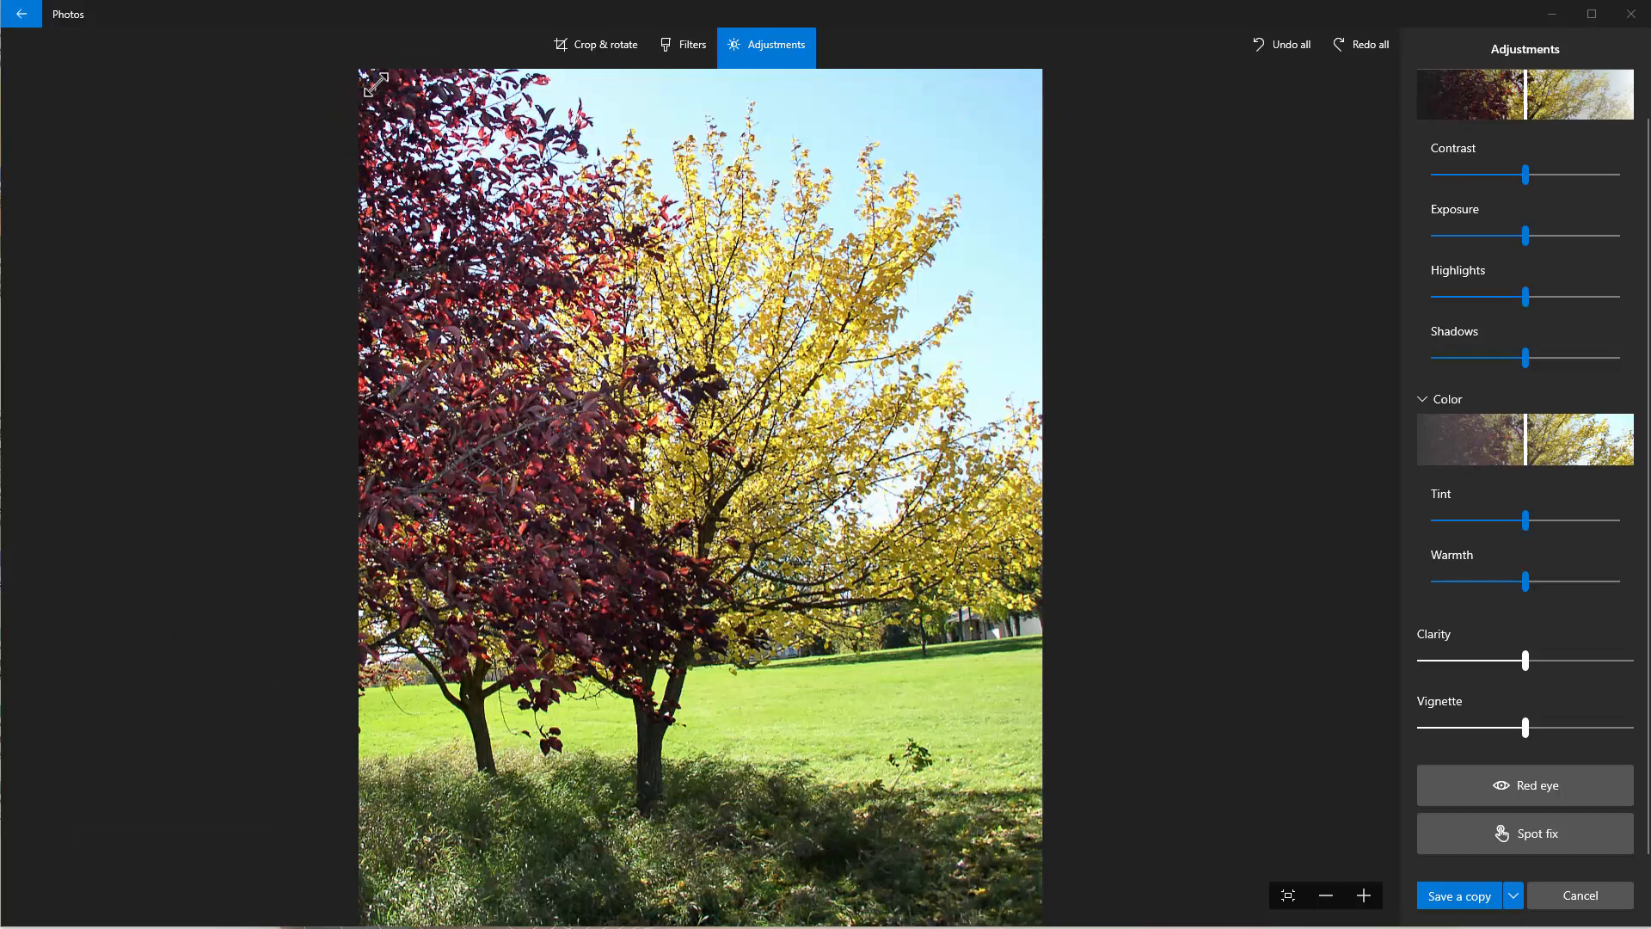
# - Examine the trees and the white house in the background at different magnifications
pyautogui.scroll(2, 381, 95)
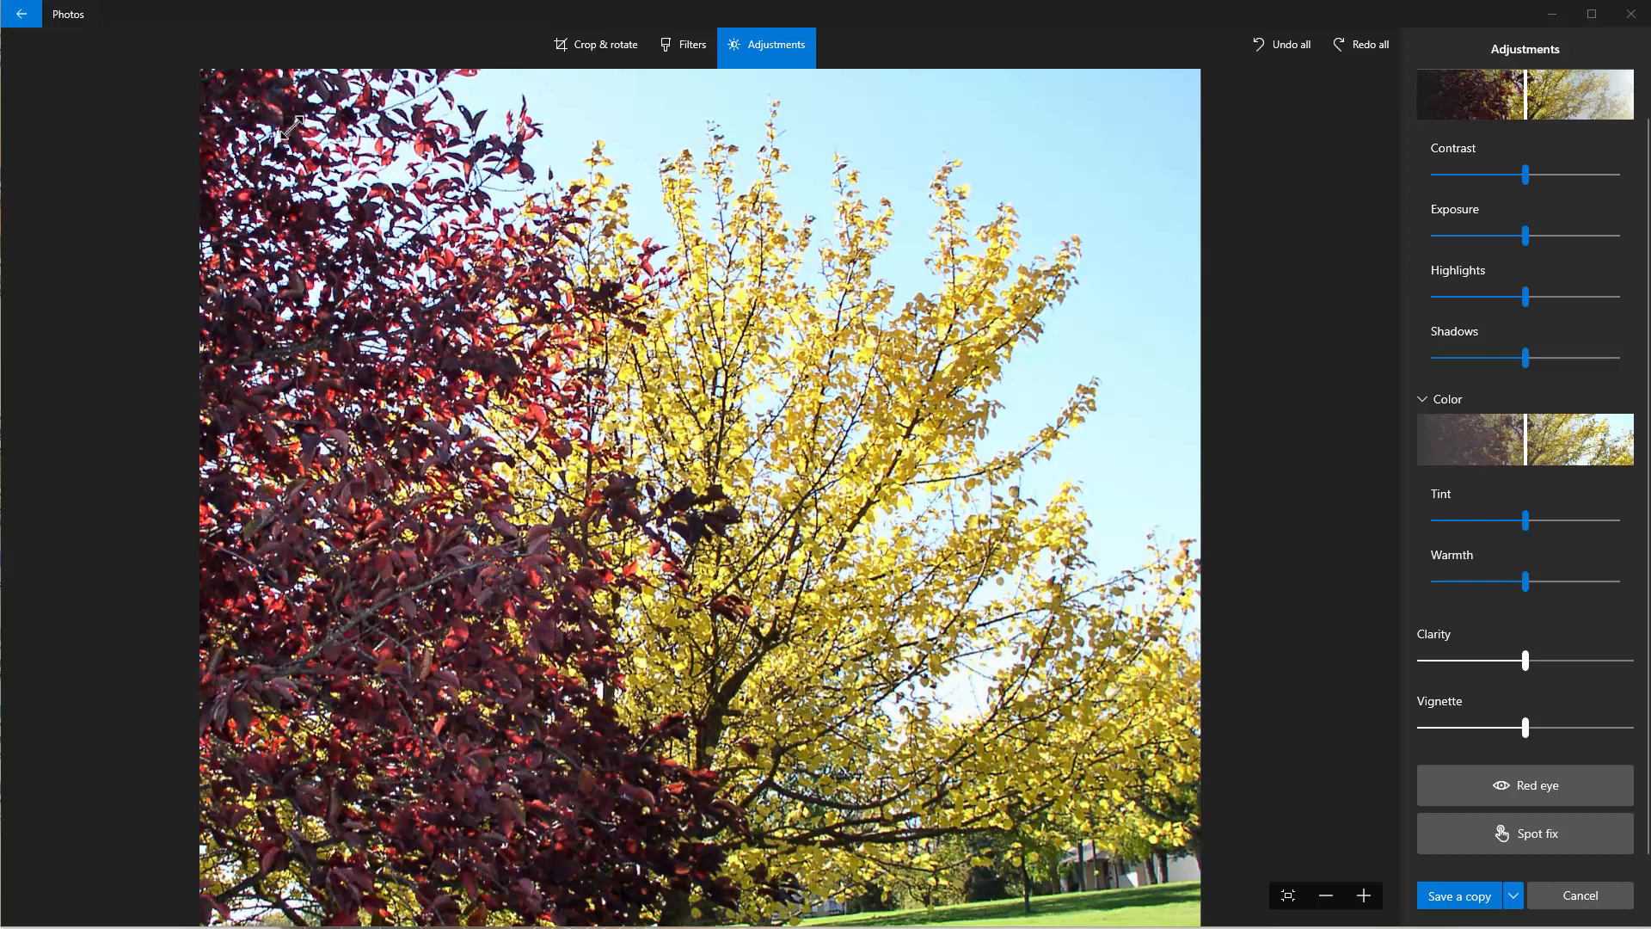
pyautogui.scroll(-2, 293, 130)
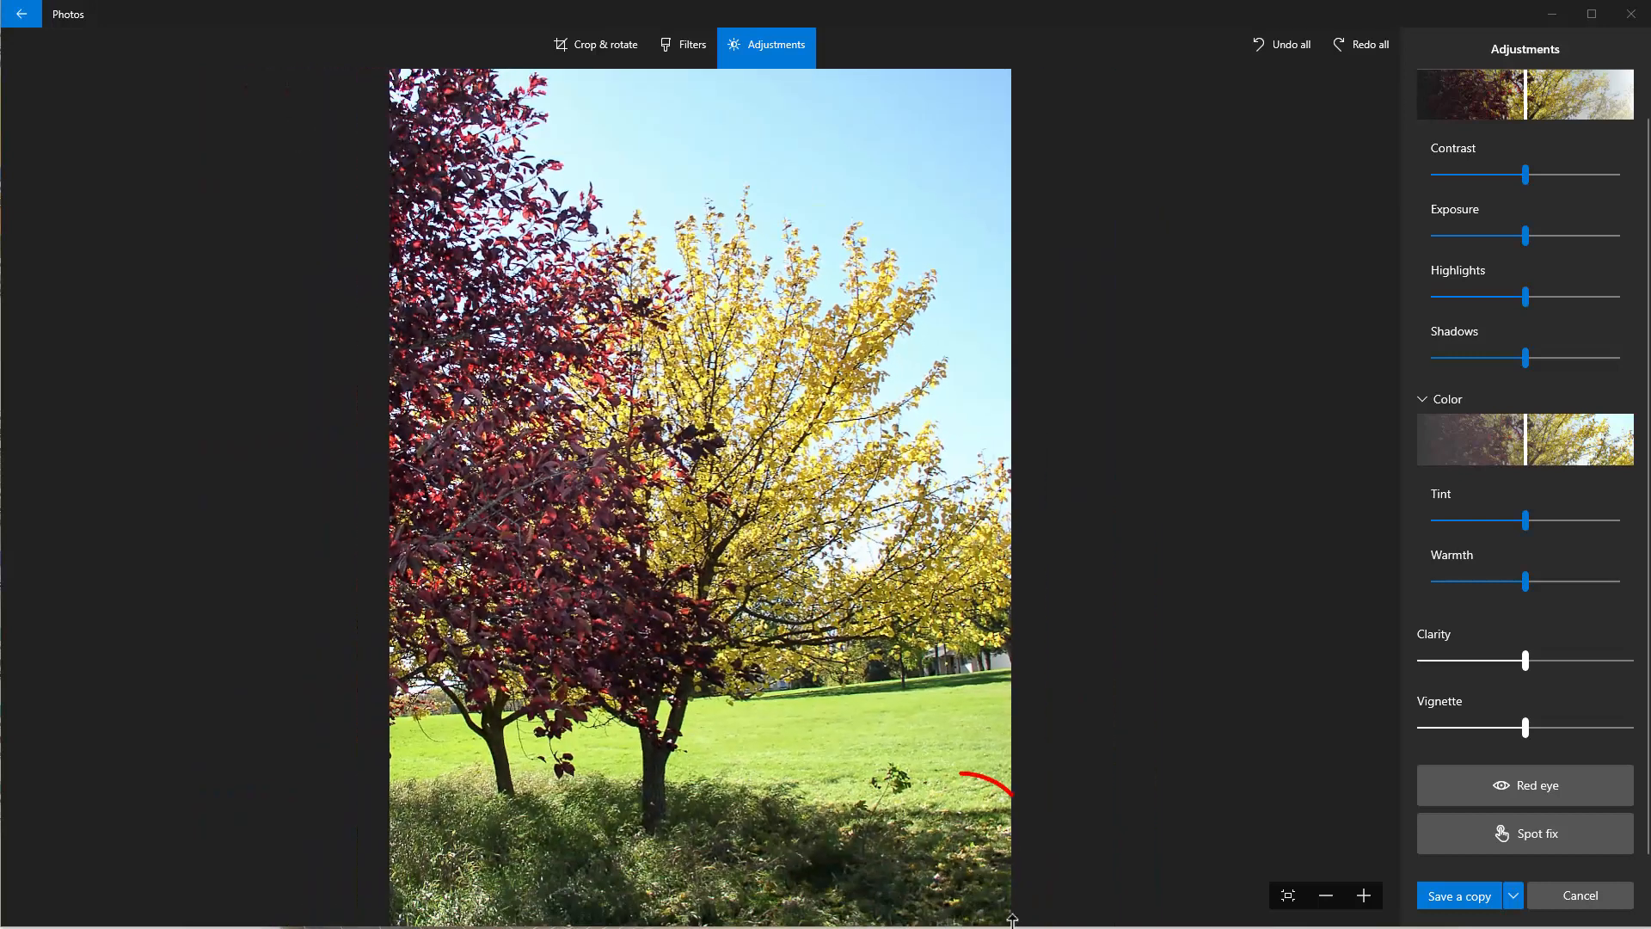
pyautogui.scroll(2, 998, 913)
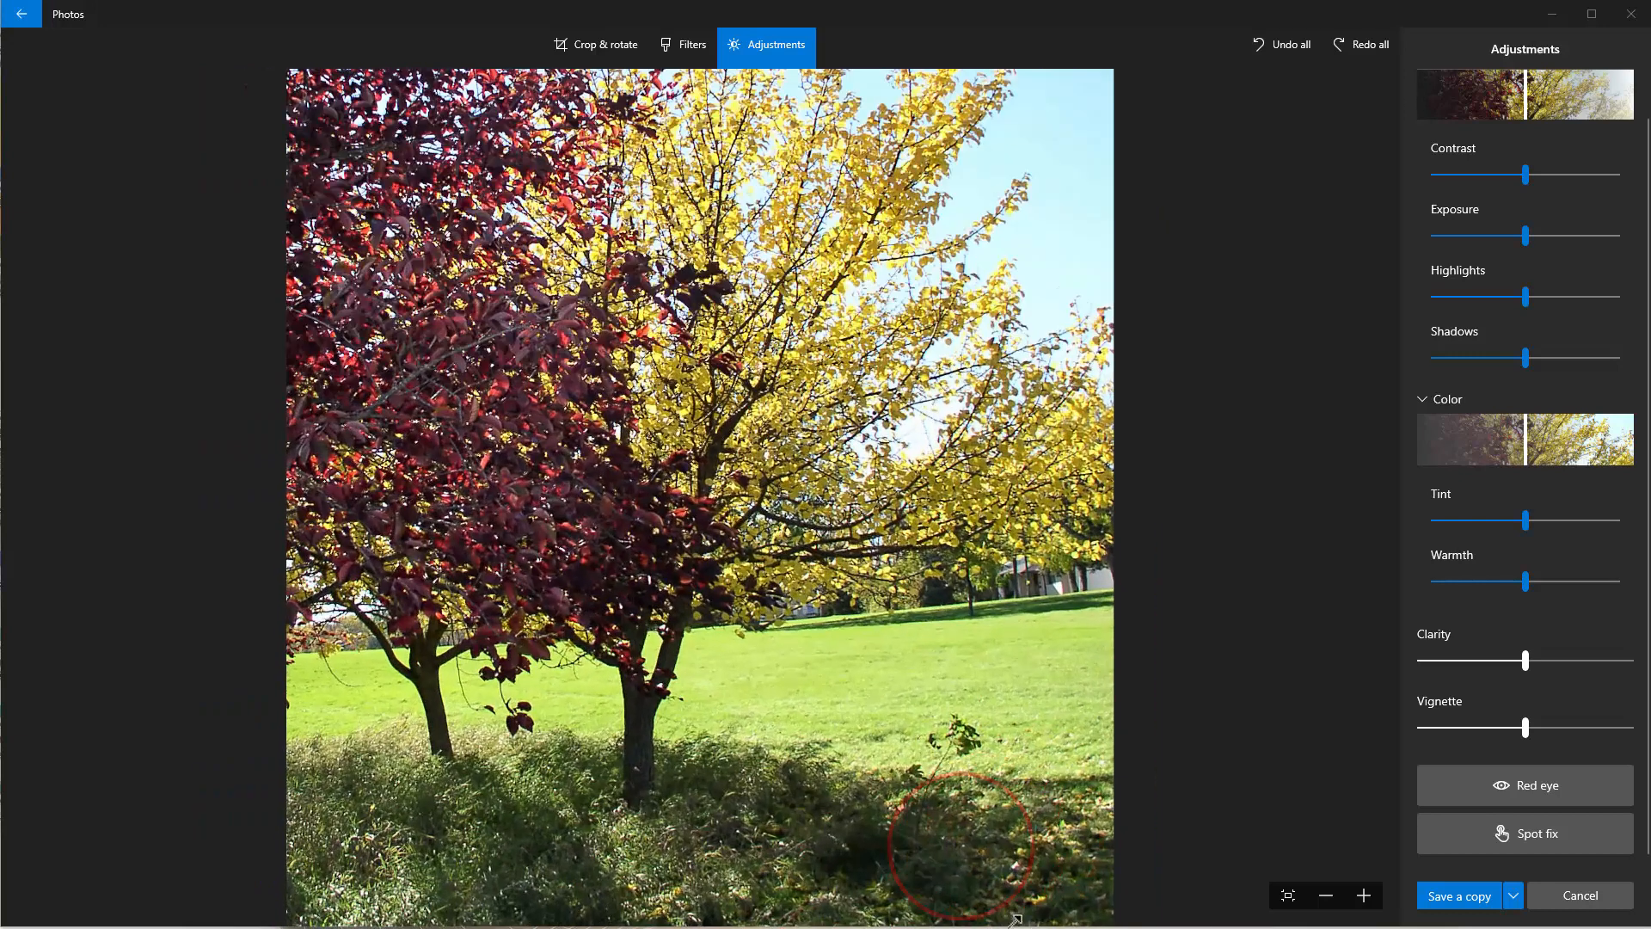
pyautogui.scroll(1, 1105, 914)
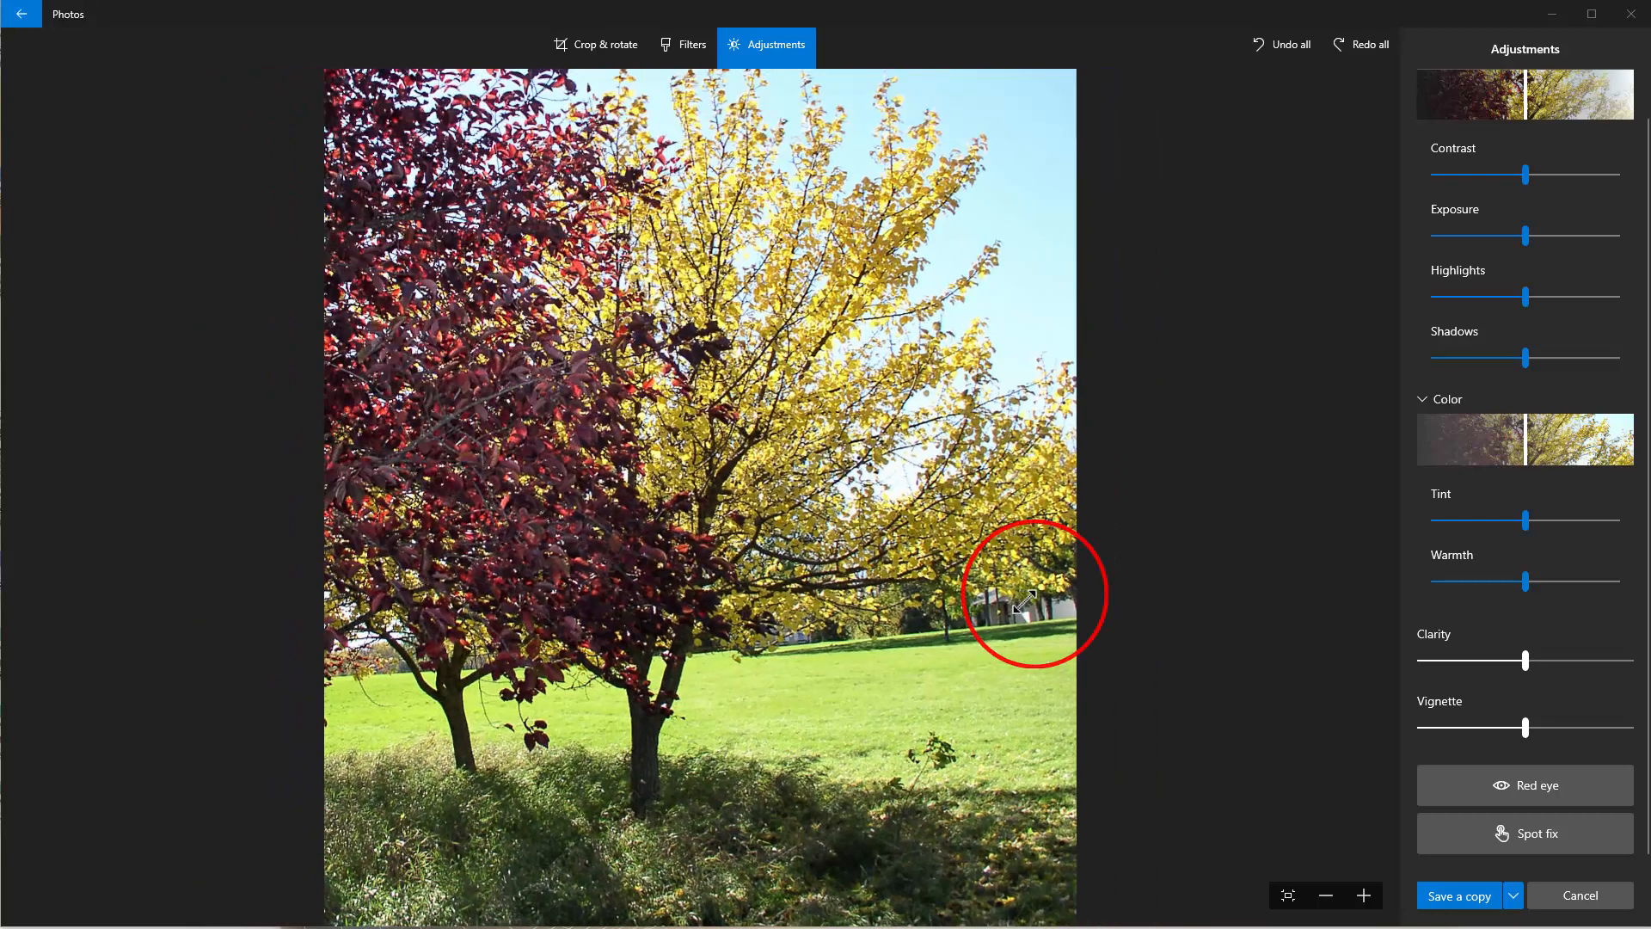
pyautogui.scroll(3, 1018, 602)
pyautogui.scroll(-1, 1192, 613)
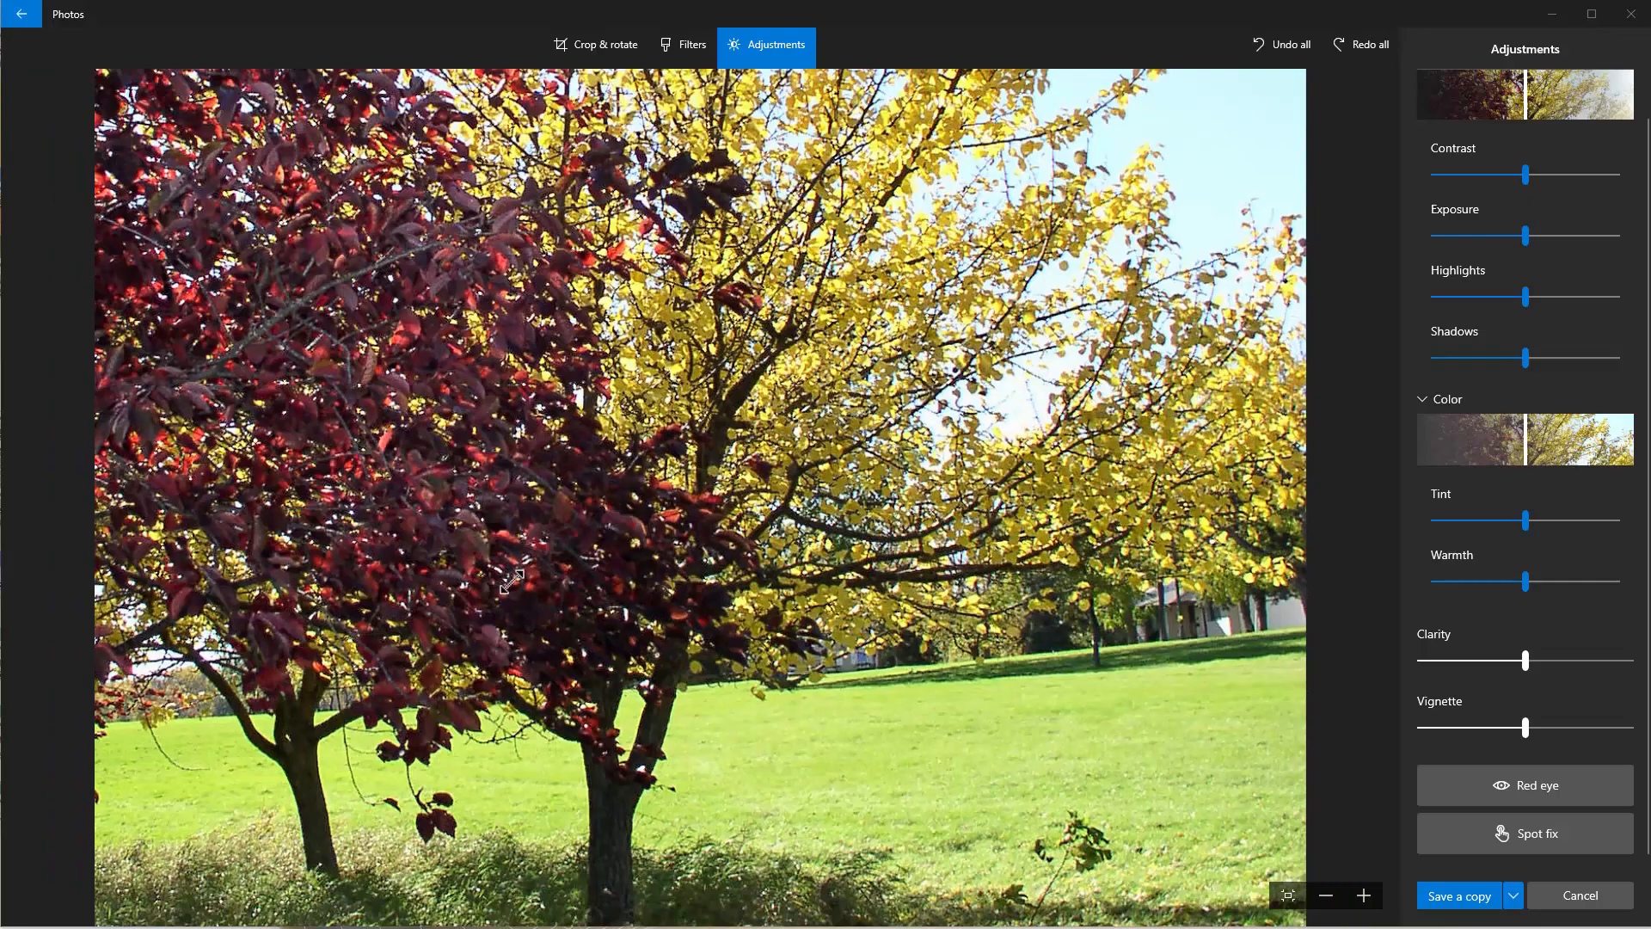
pyautogui.moveTo(968, 627)
pyautogui.mouseDown()
pyautogui.moveTo(929, 637)
pyautogui.moveTo(947, 542)
pyautogui.moveTo(990, 649)
pyautogui.mouseUp()
pyautogui.moveTo(860, 608)
pyautogui.mouseDown()
pyautogui.moveTo(859, 626)
pyautogui.moveTo(848, 586)
pyautogui.moveTo(846, 623)
pyautogui.mouseUp()
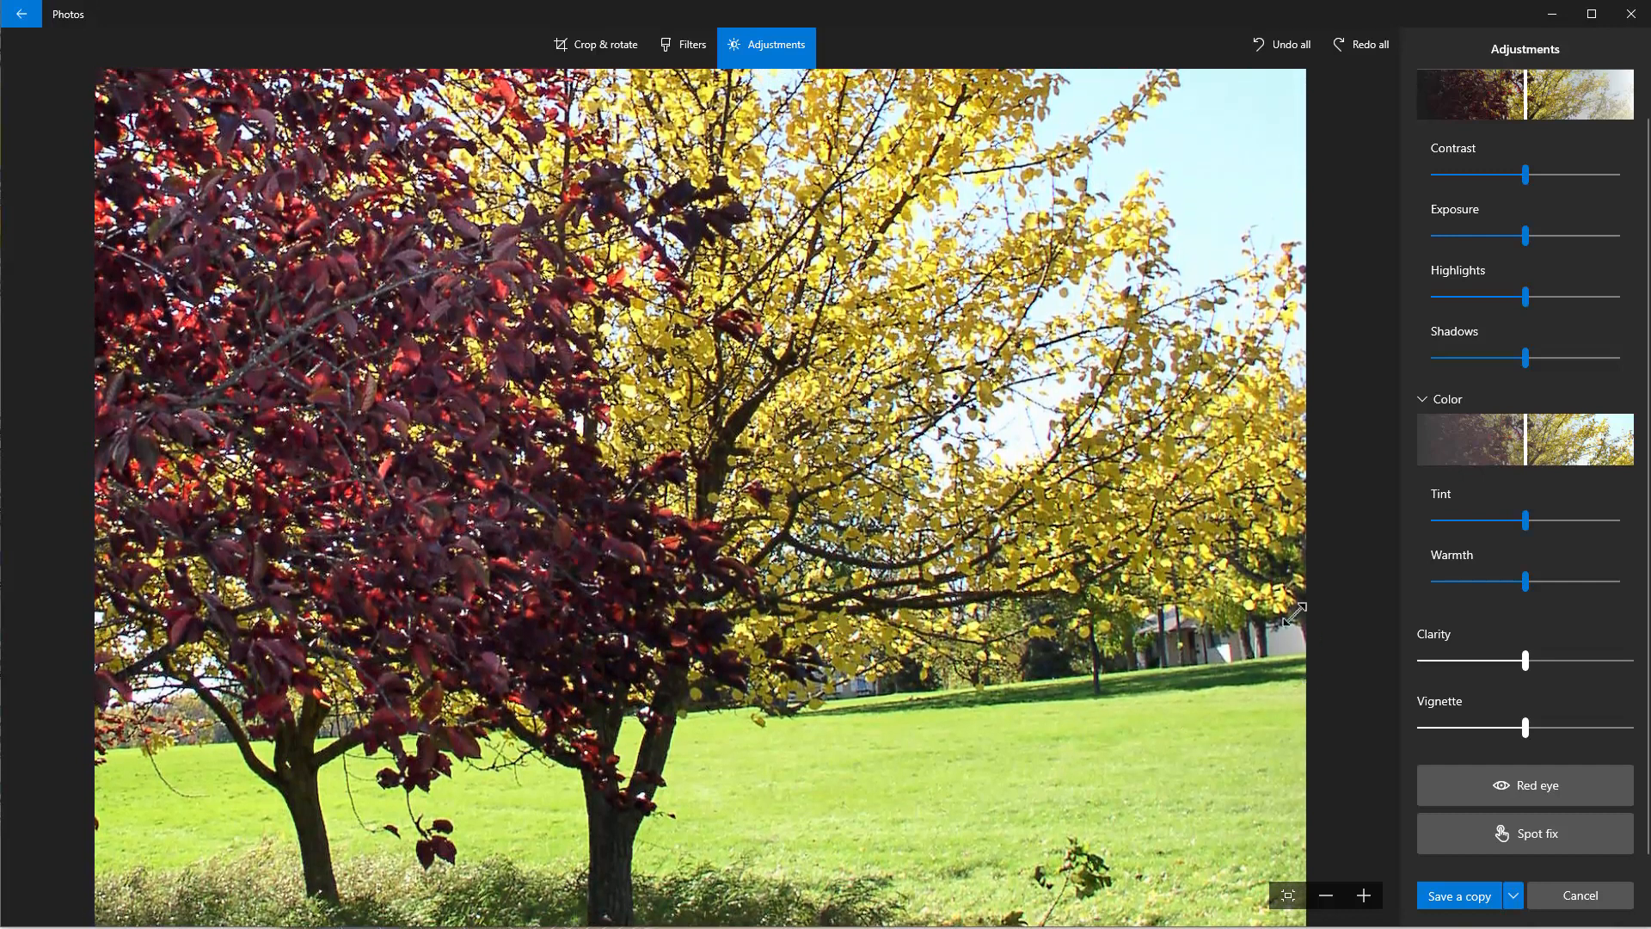
pyautogui.scroll(1, 1269, 610)
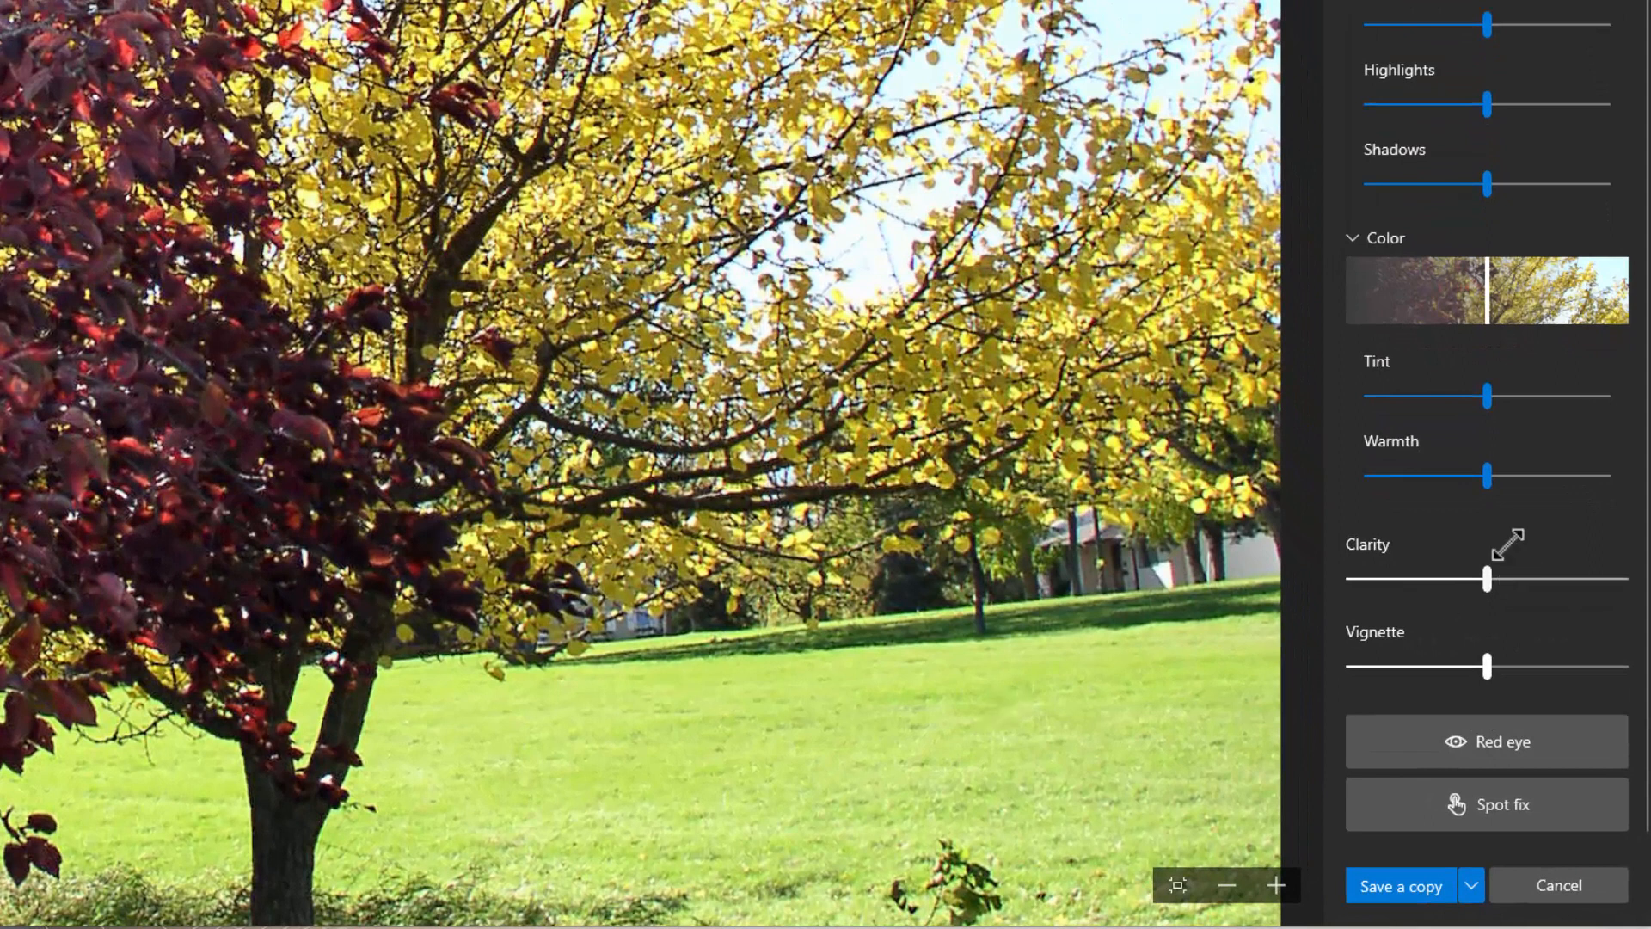
# - Try a stronger warmth, settle it about a third of the way toward maximum, and set the tint to 25
pyautogui.moveTo(1487, 474)
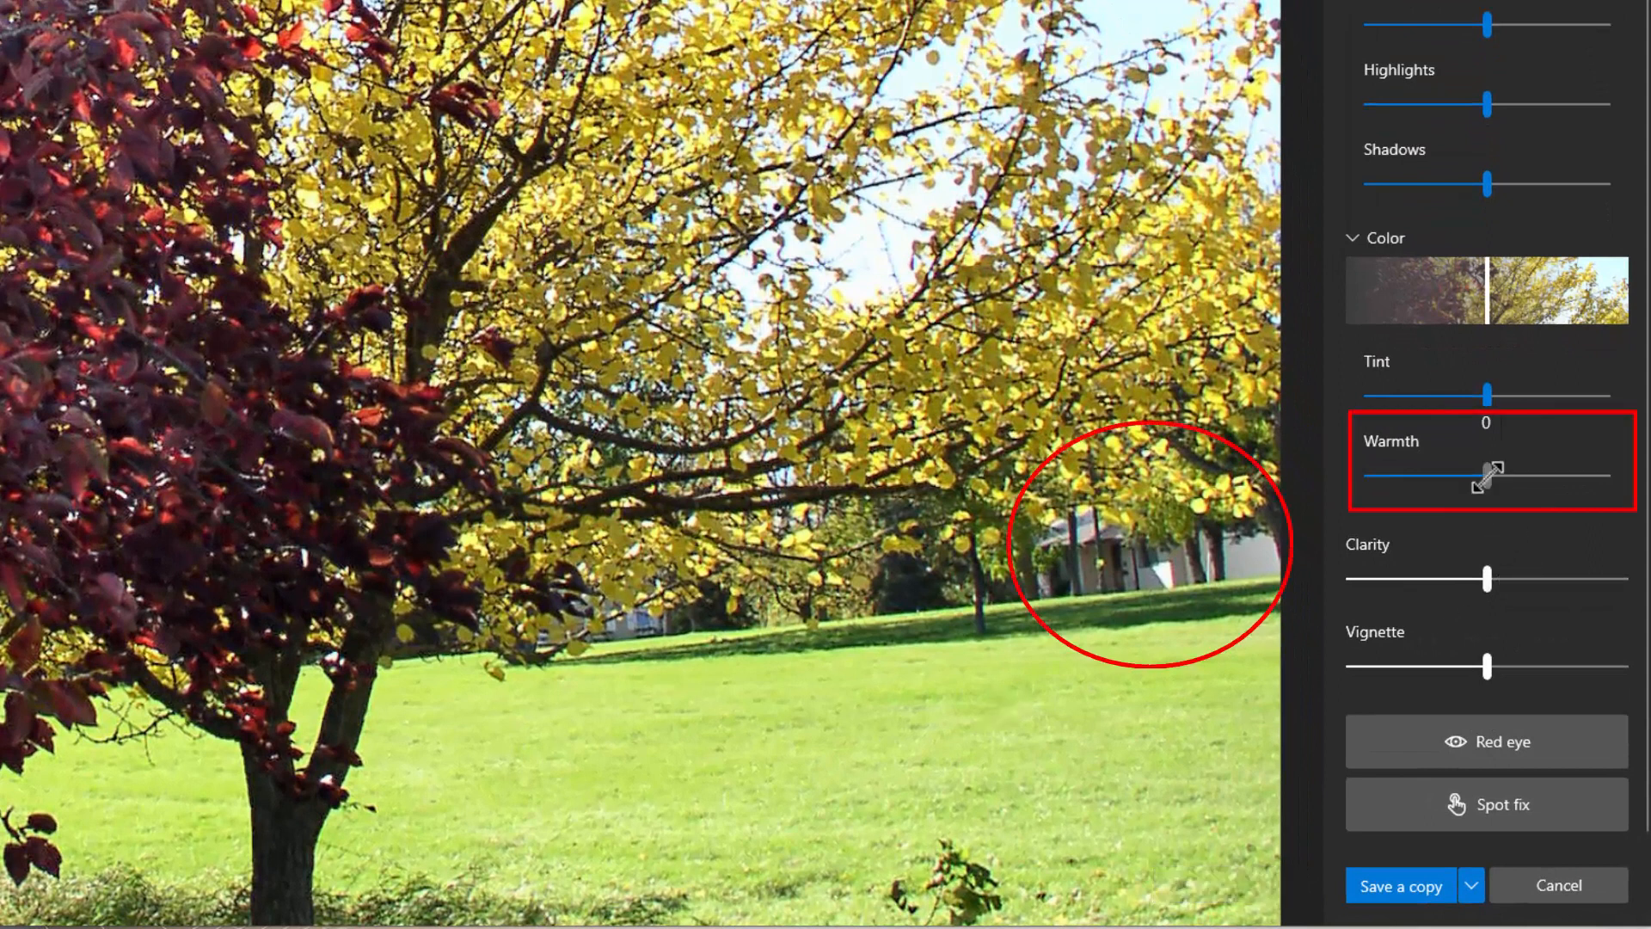
pyautogui.moveTo(1487, 476); pyautogui.dragTo(1559, 473)
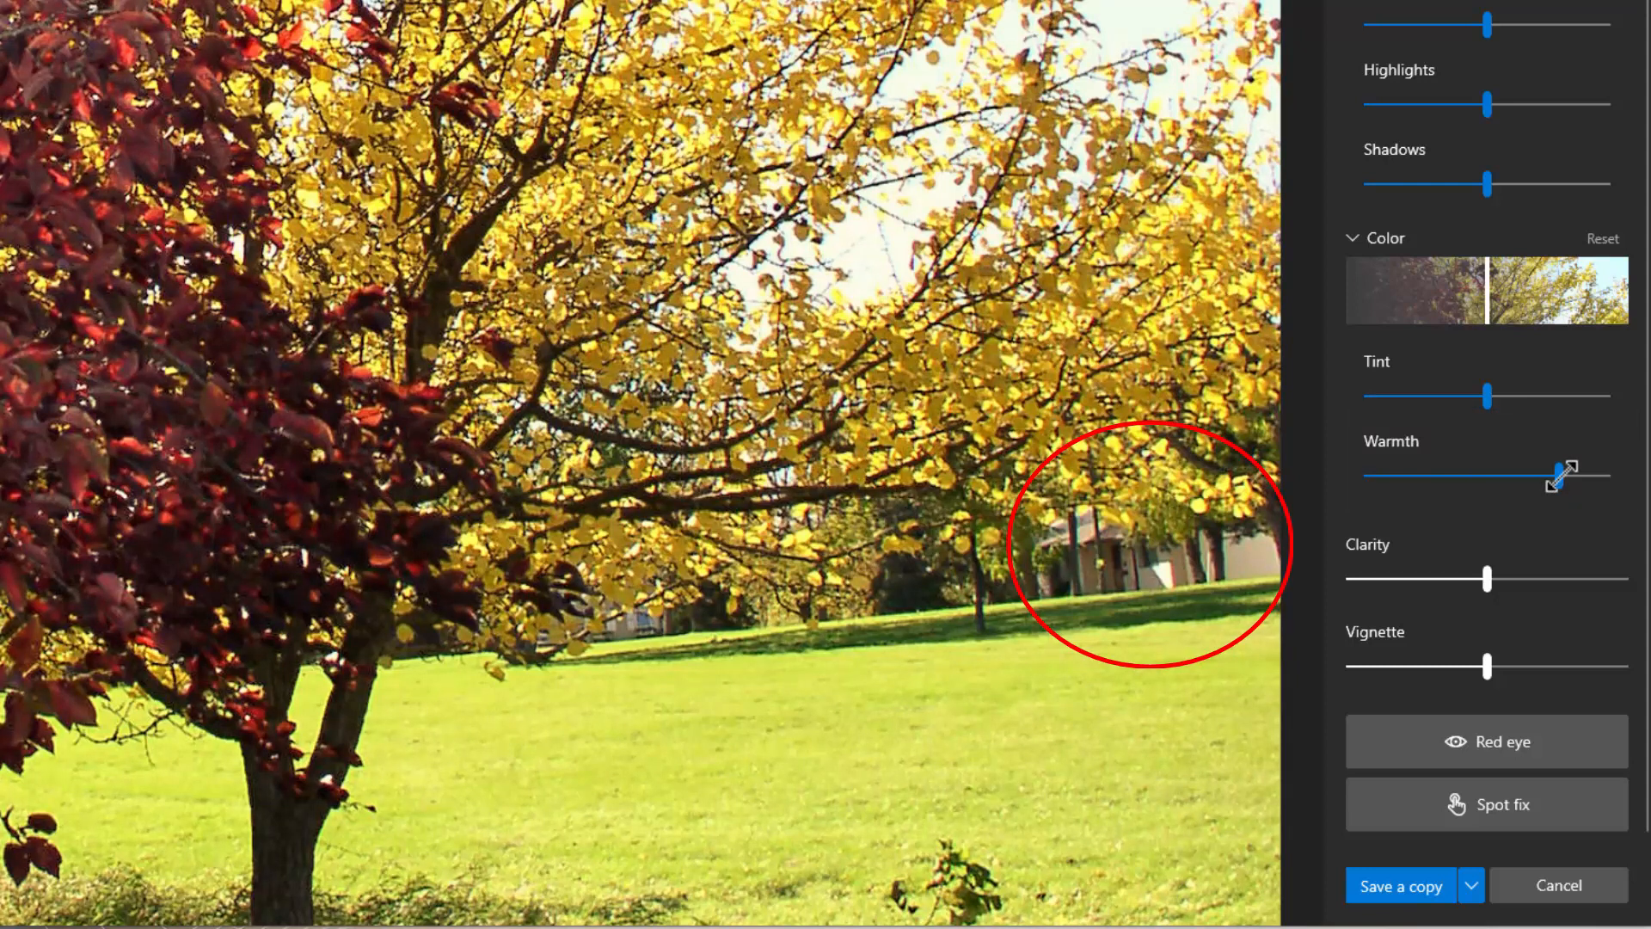
pyautogui.moveTo(1559, 475); pyautogui.dragTo(1524, 477)
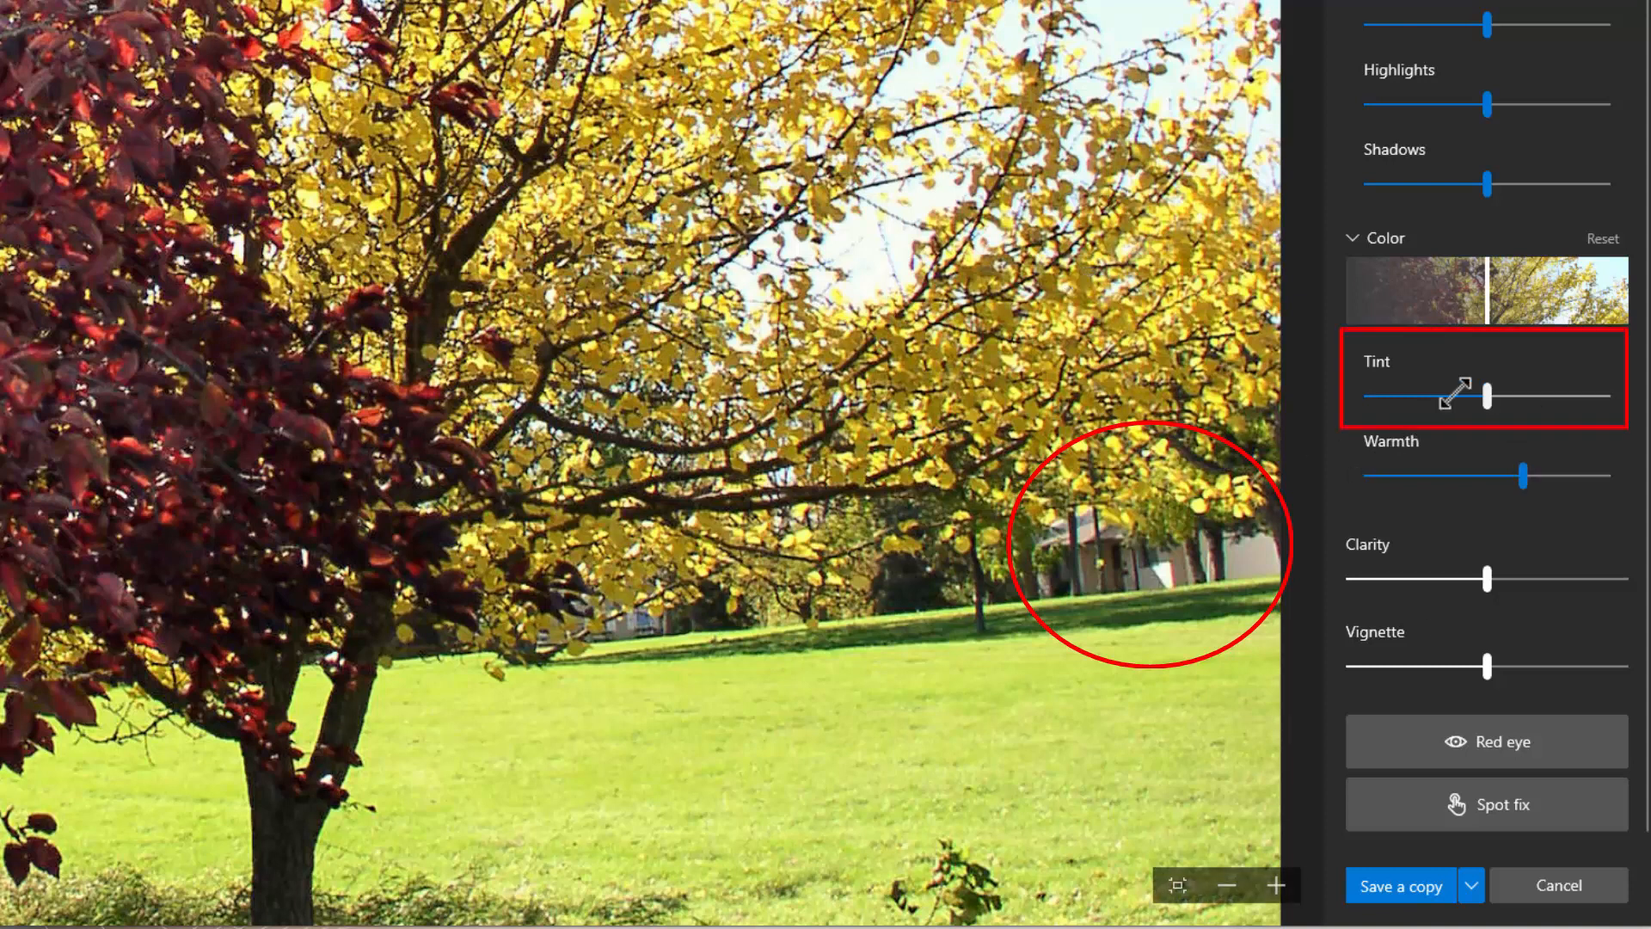
pyautogui.moveTo(1485, 391)
pyautogui.mouseDown()
pyautogui.moveTo(1643, 378)
pyautogui.moveTo(1512, 378)
pyautogui.mouseUp()
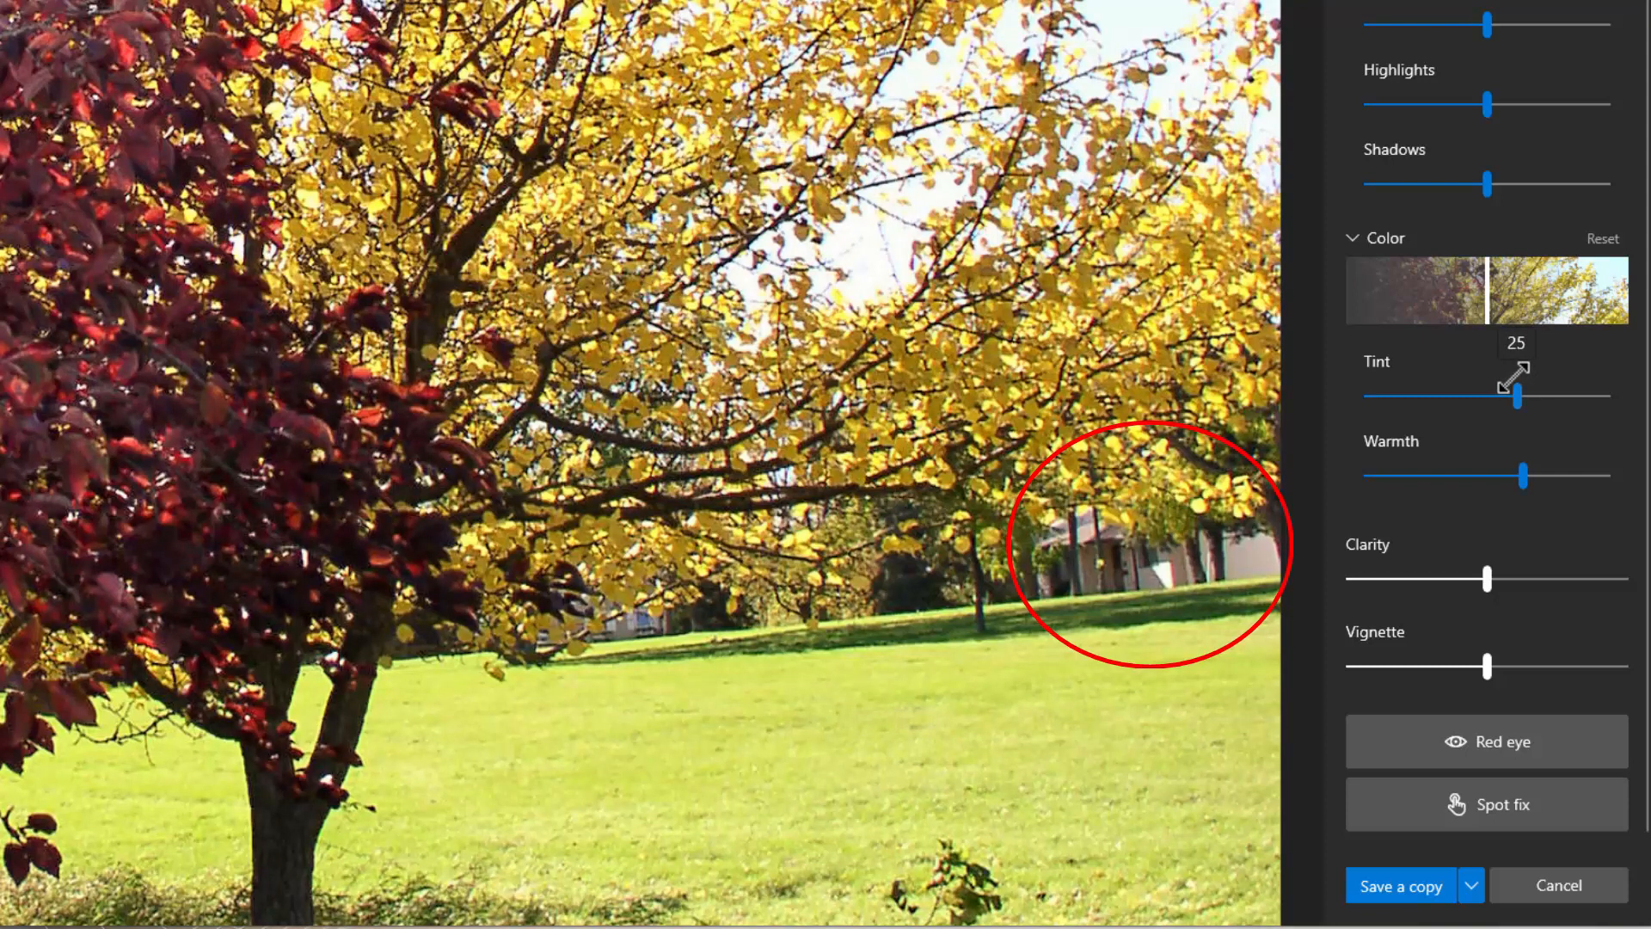
# - Compare the whole photo with and without the color changes by resetting the Color settings and redoing them
pyautogui.scroll(-2, 529, 609)
pyautogui.scroll(-2, 569, 621)
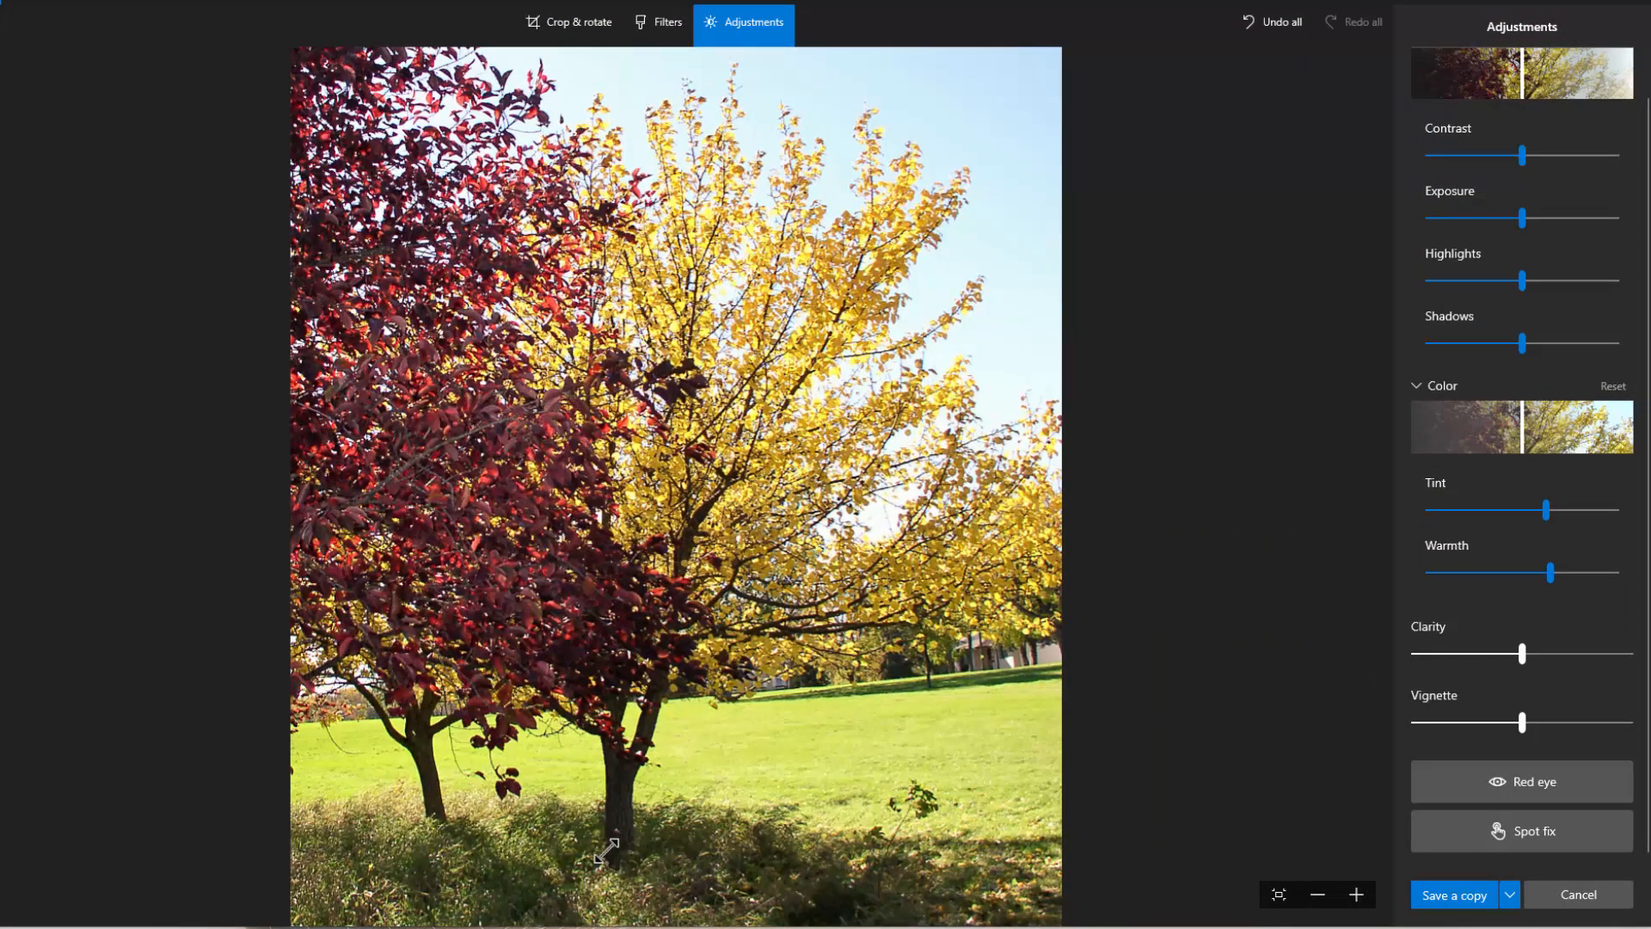
pyautogui.click(1611, 386)
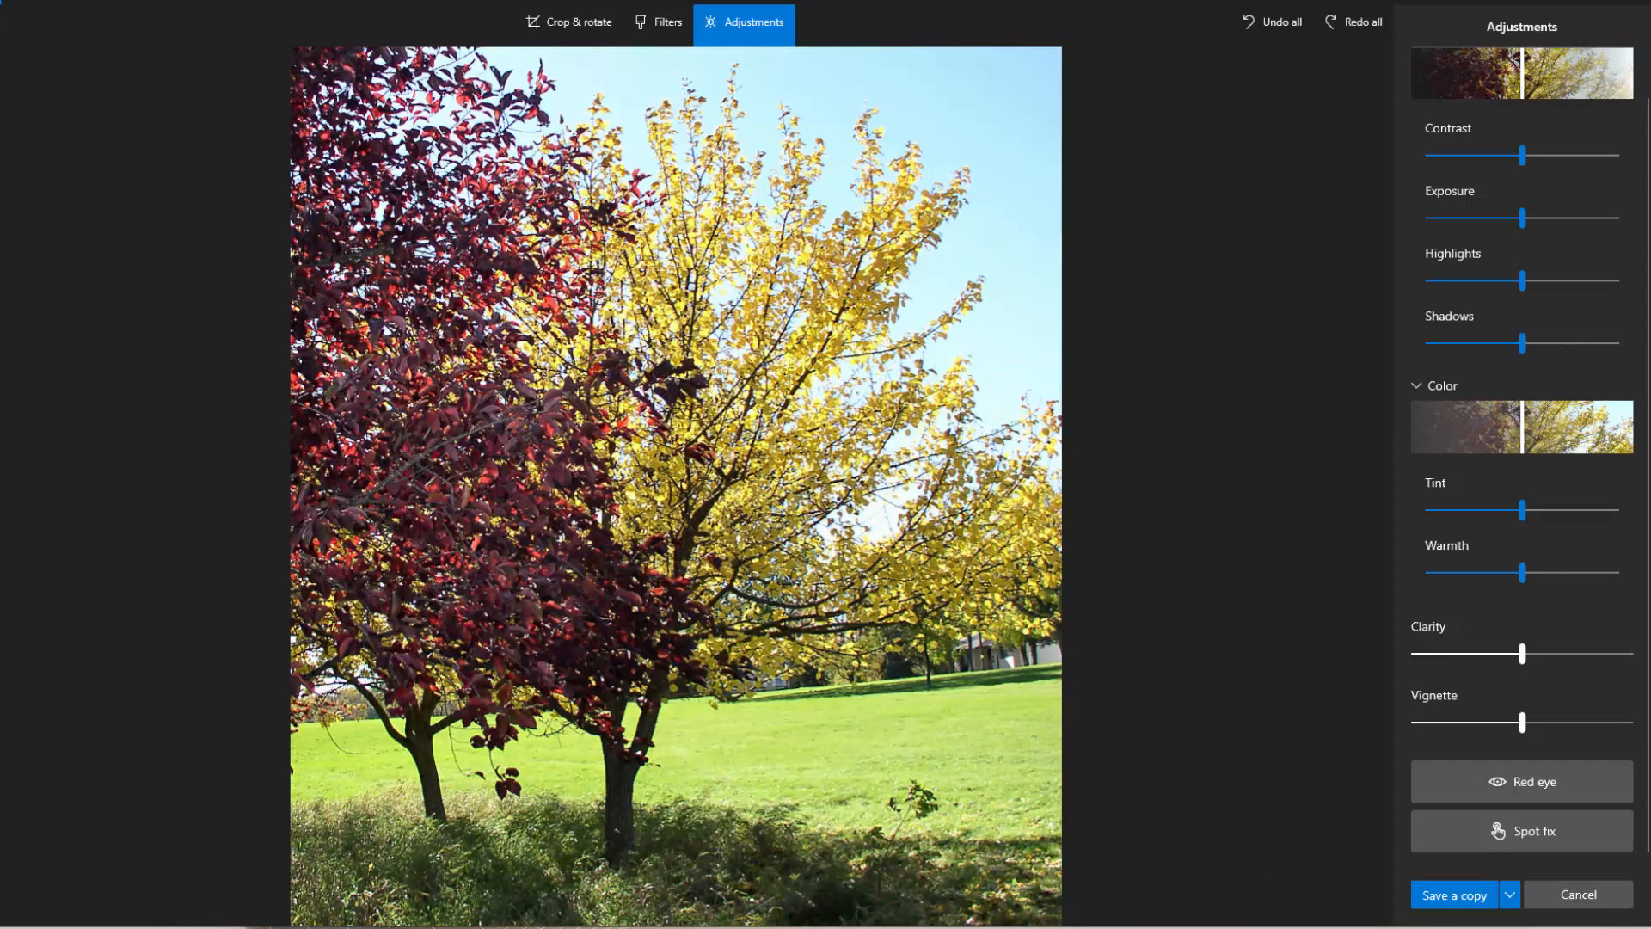
pyautogui.click(1350, 23)
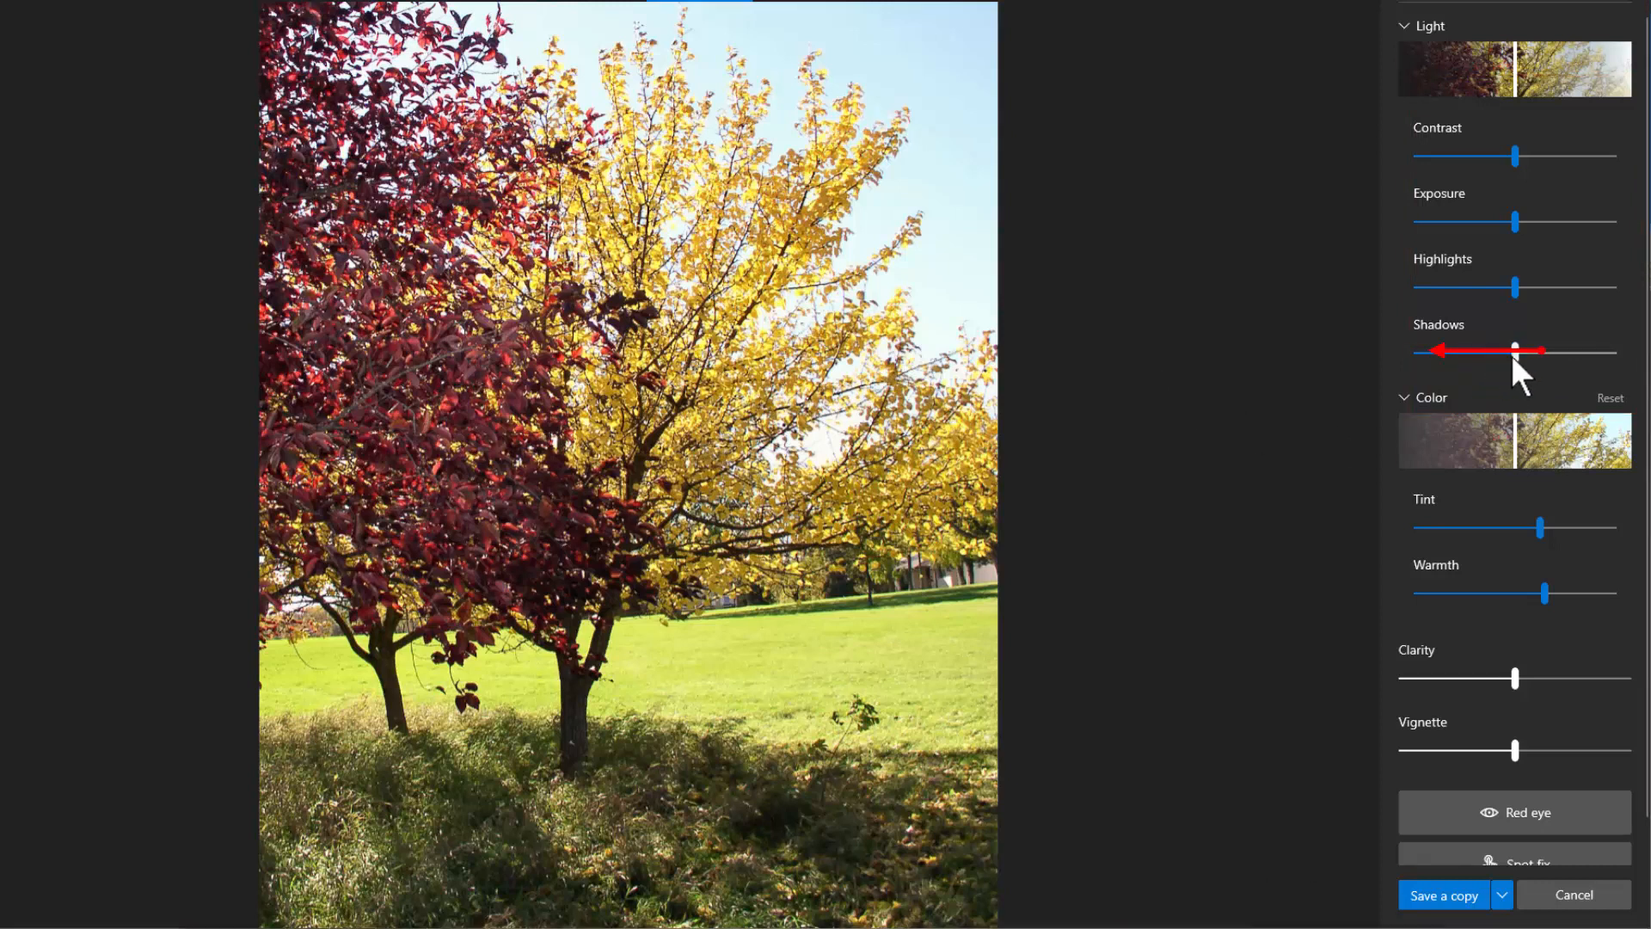
# - Compare the shadows at their minimum and maximum, and reset the Light settings
pyautogui.moveTo(1514, 357)
pyautogui.moveTo(1514, 352); pyautogui.dragTo(1287, 385)
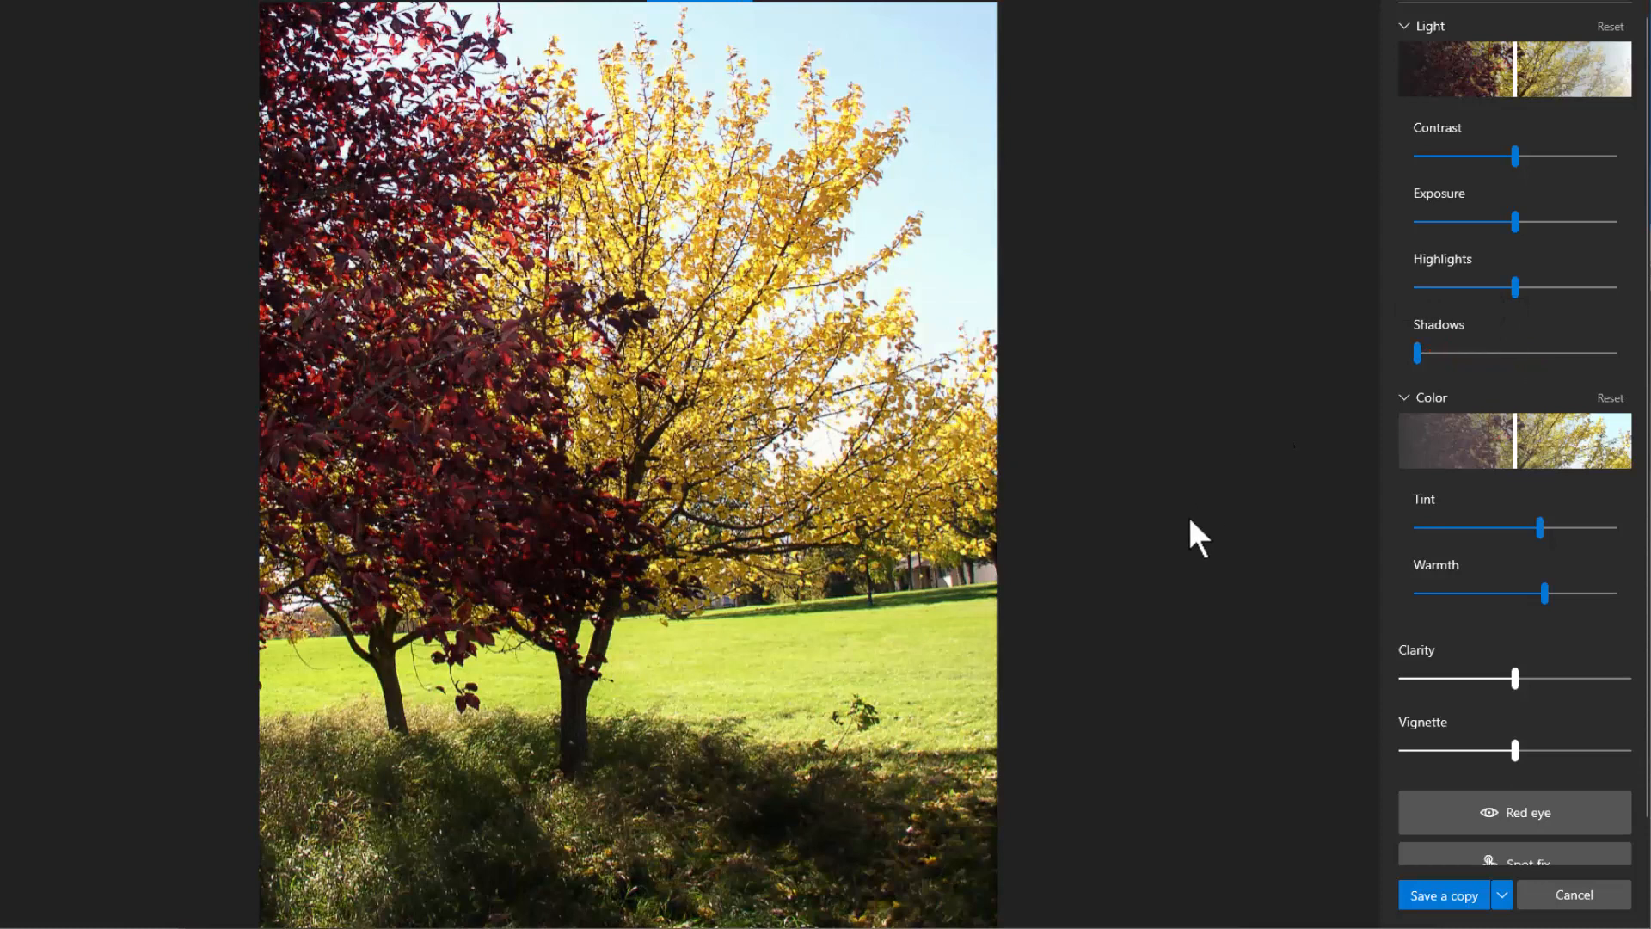
pyautogui.moveTo(1419, 354); pyautogui.dragTo(1623, 359)
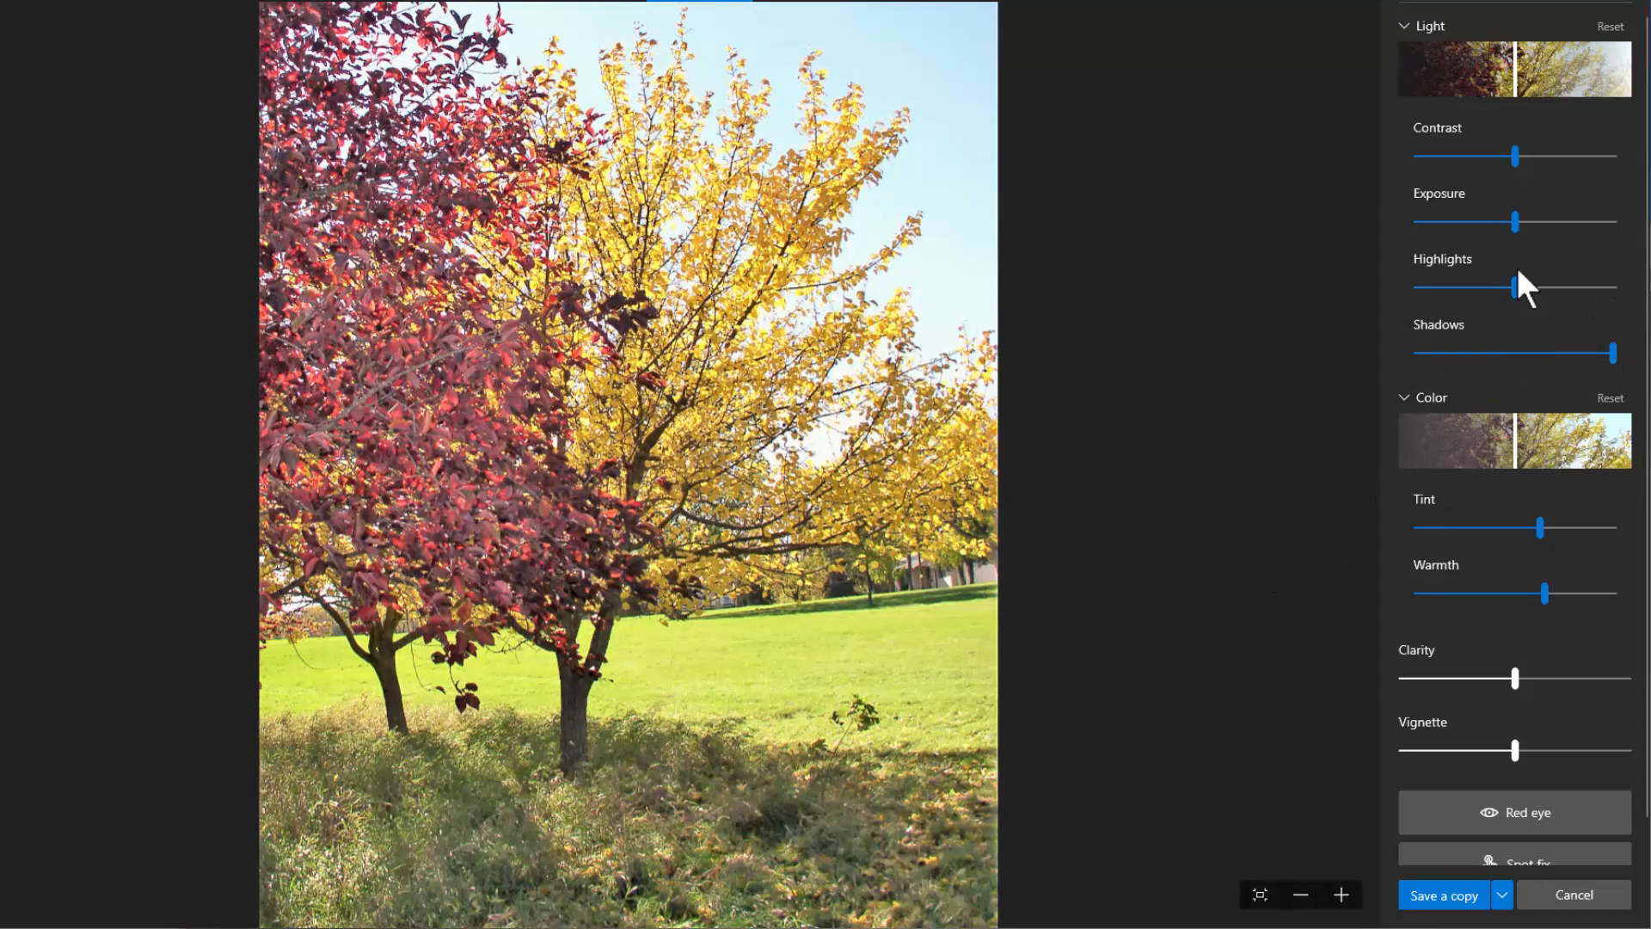
pyautogui.click(1609, 26)
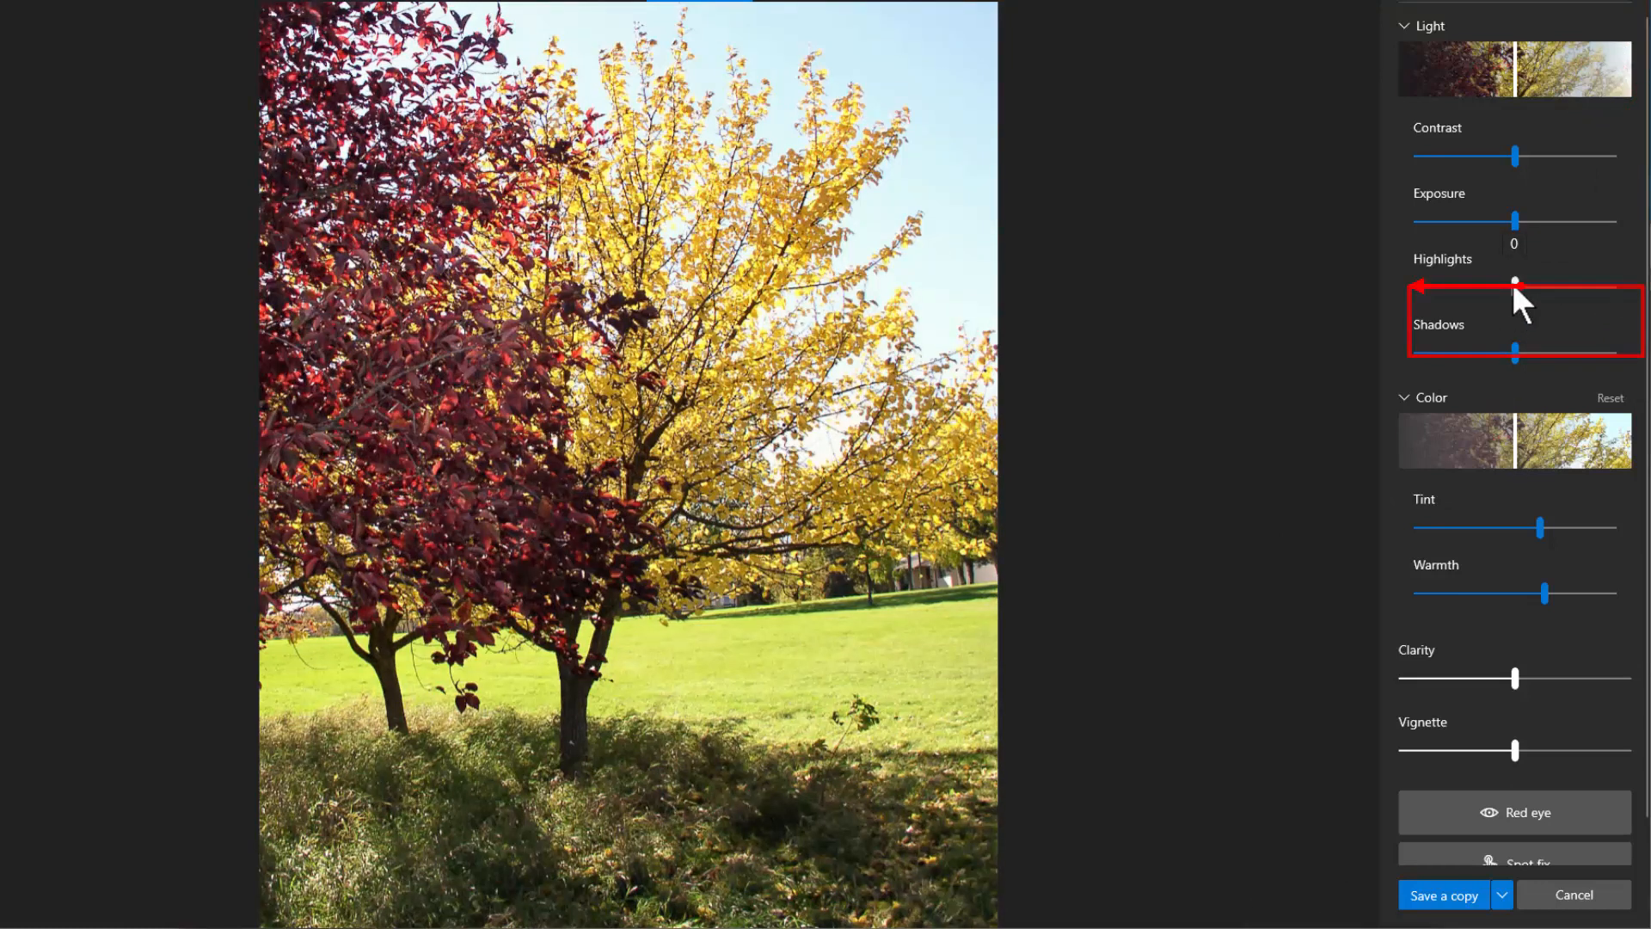
# - Compare the highlights at their minimum and maximum, and reset the Light settings
pyautogui.moveTo(1514, 287)
pyautogui.mouseDown()
pyautogui.moveTo(1330, 315)
pyautogui.moveTo(1118, 276)
pyautogui.mouseUp()
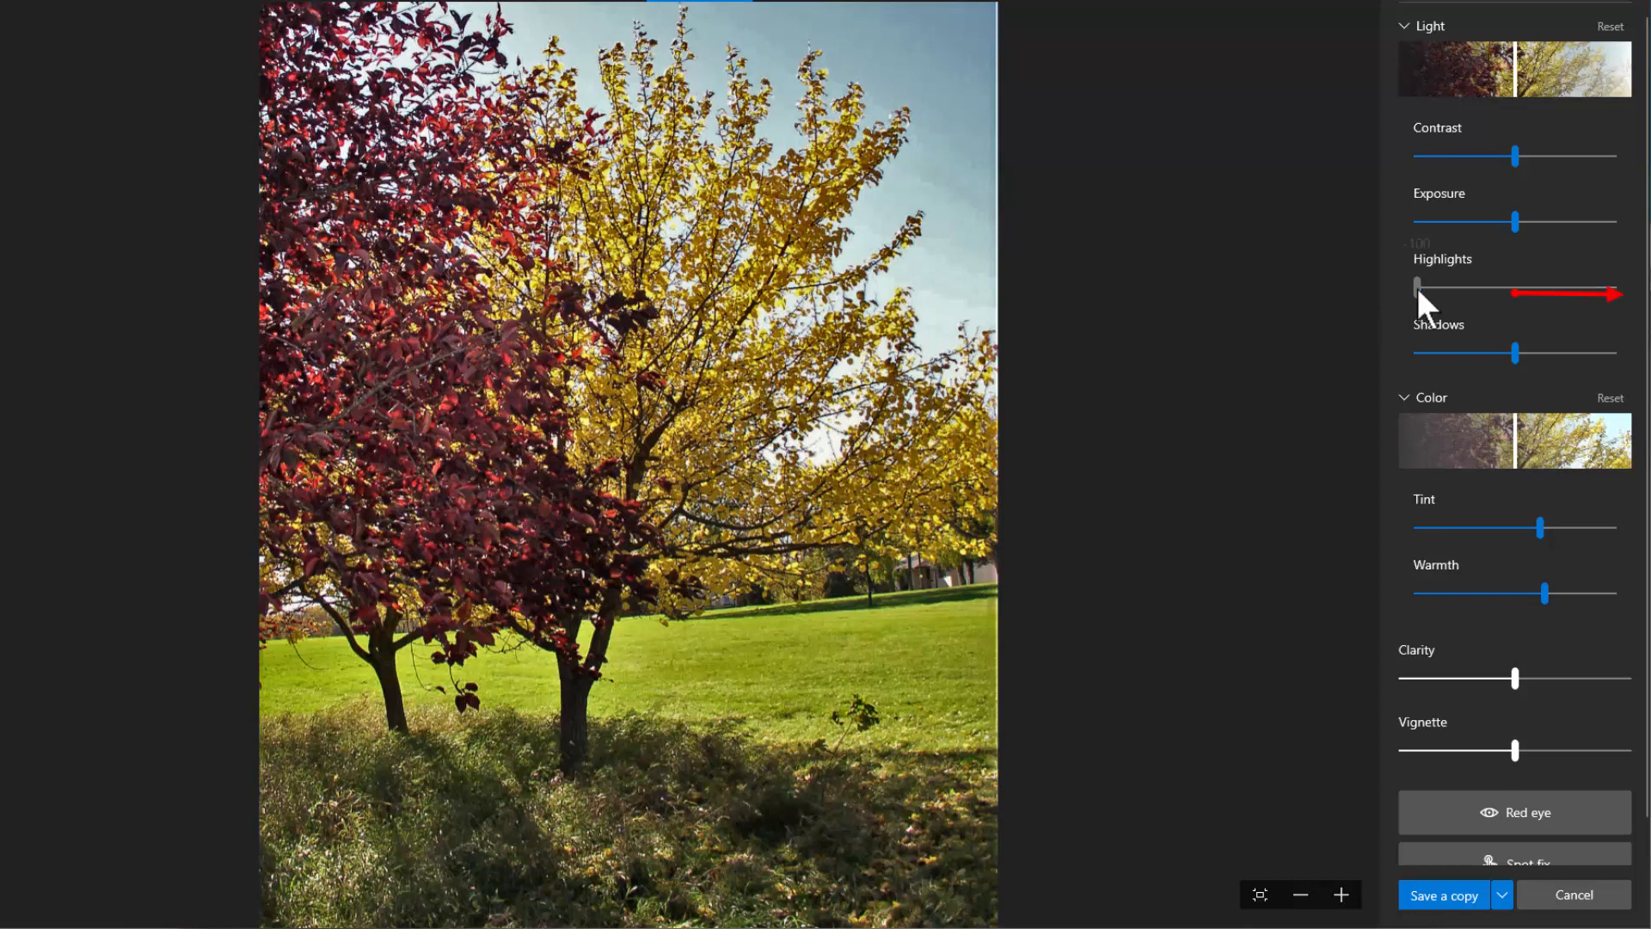
pyautogui.moveTo(1417, 287); pyautogui.dragTo(1645, 307)
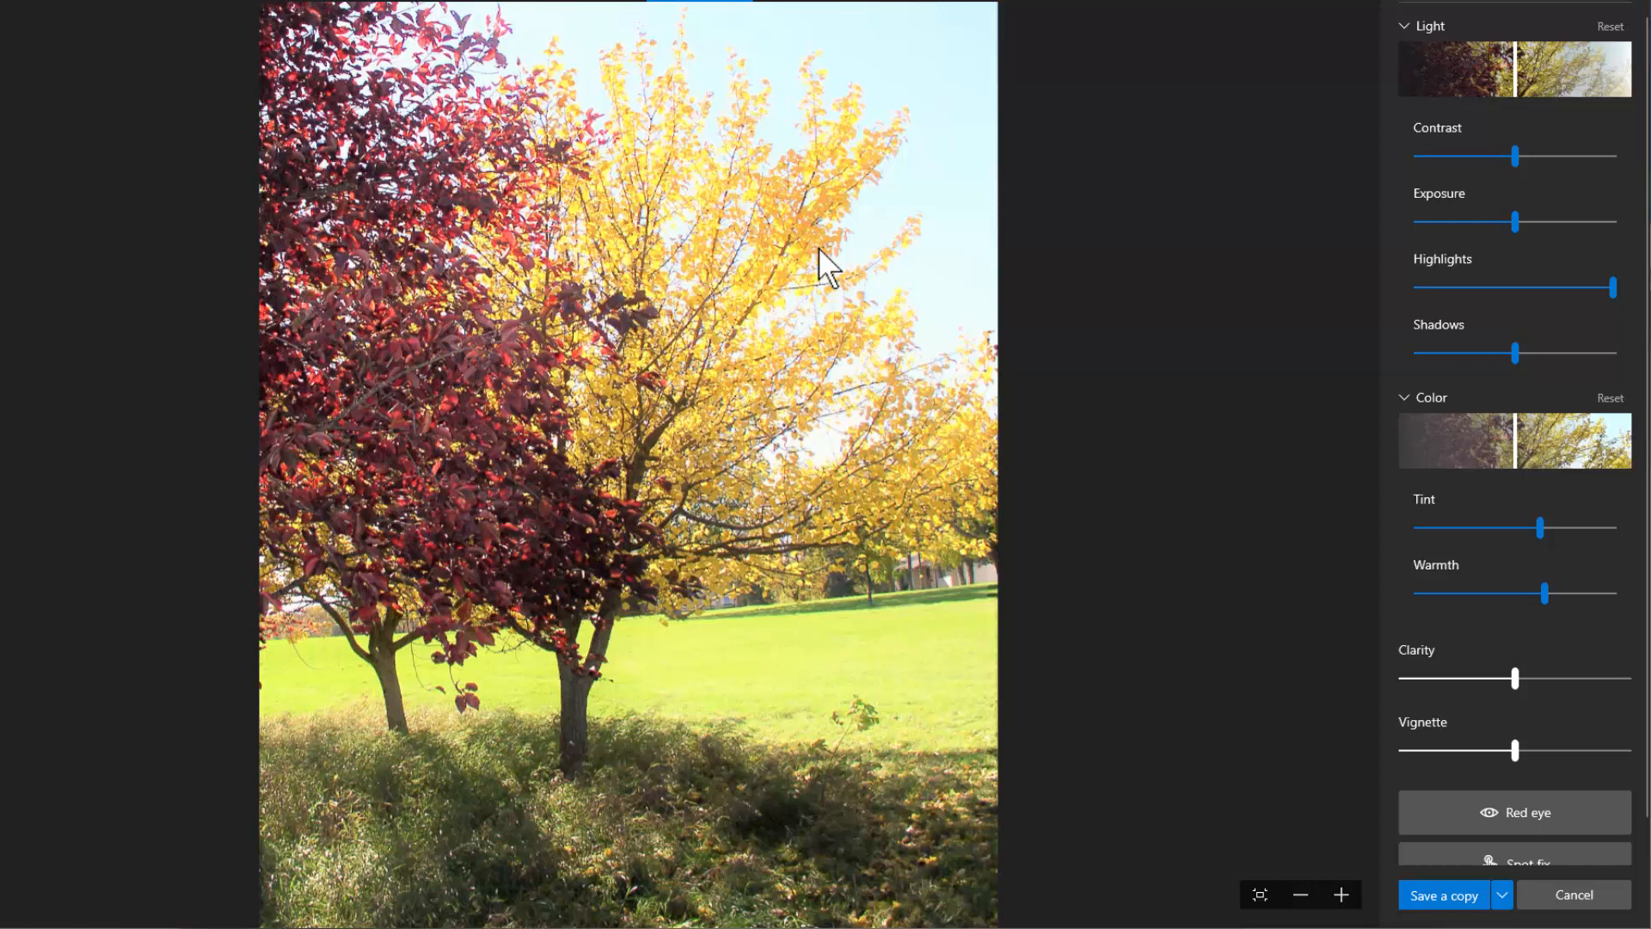
pyautogui.click(1610, 26)
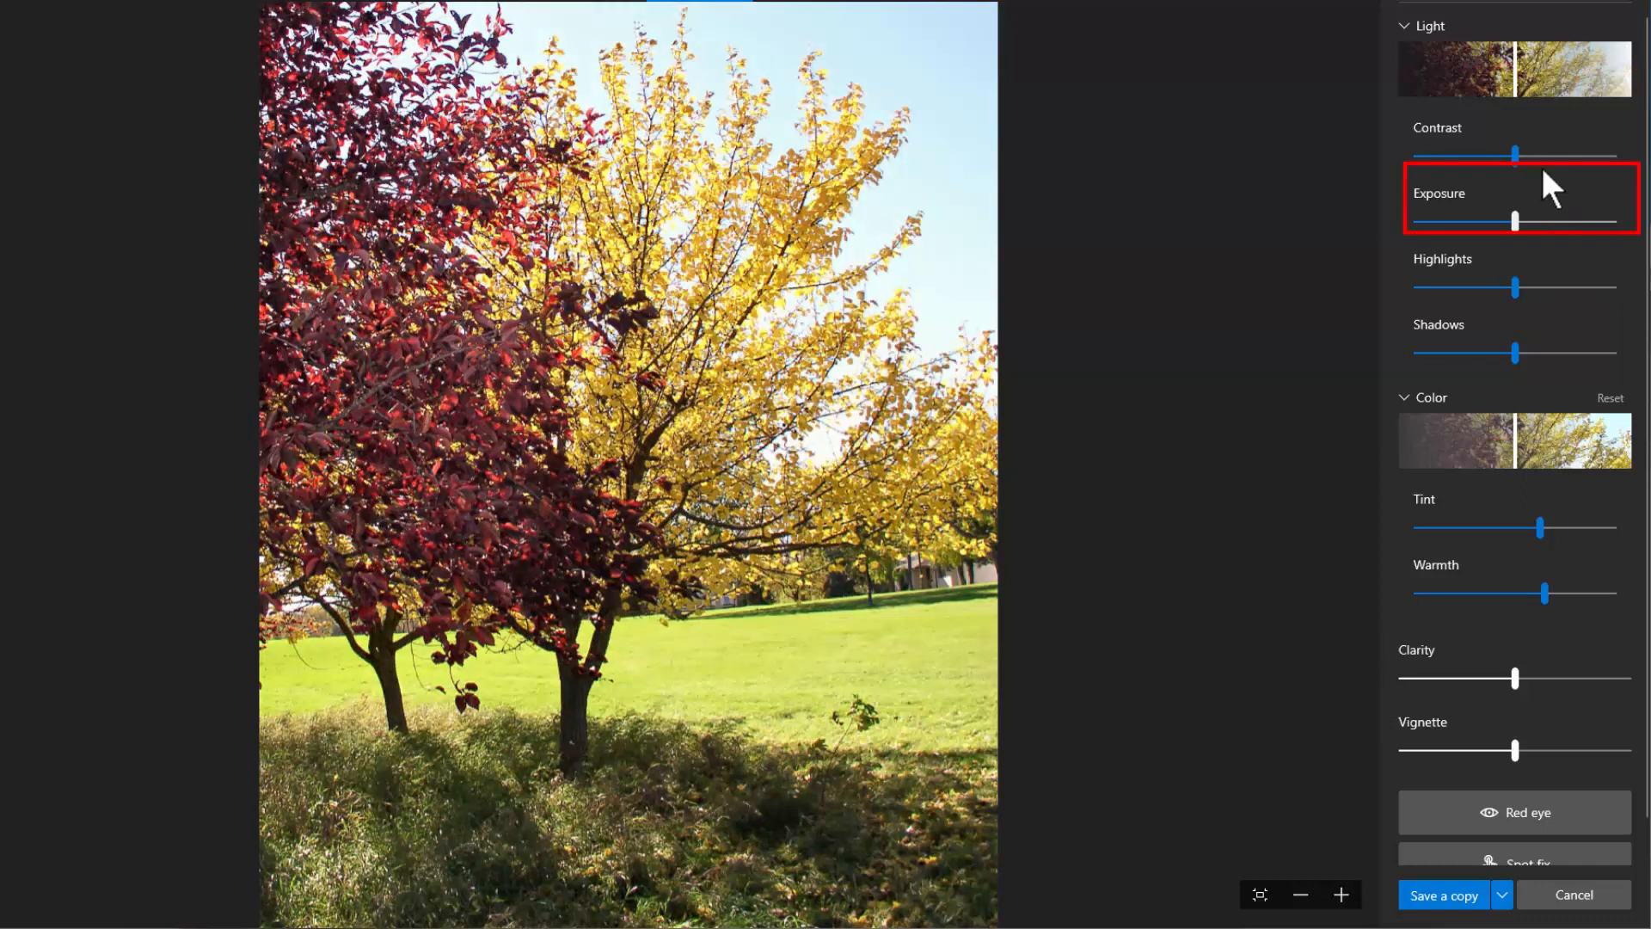
# - Compare the contrast at its maximum and minimum, and reset the Light settings
pyautogui.moveTo(1514, 158); pyautogui.dragTo(1613, 158)
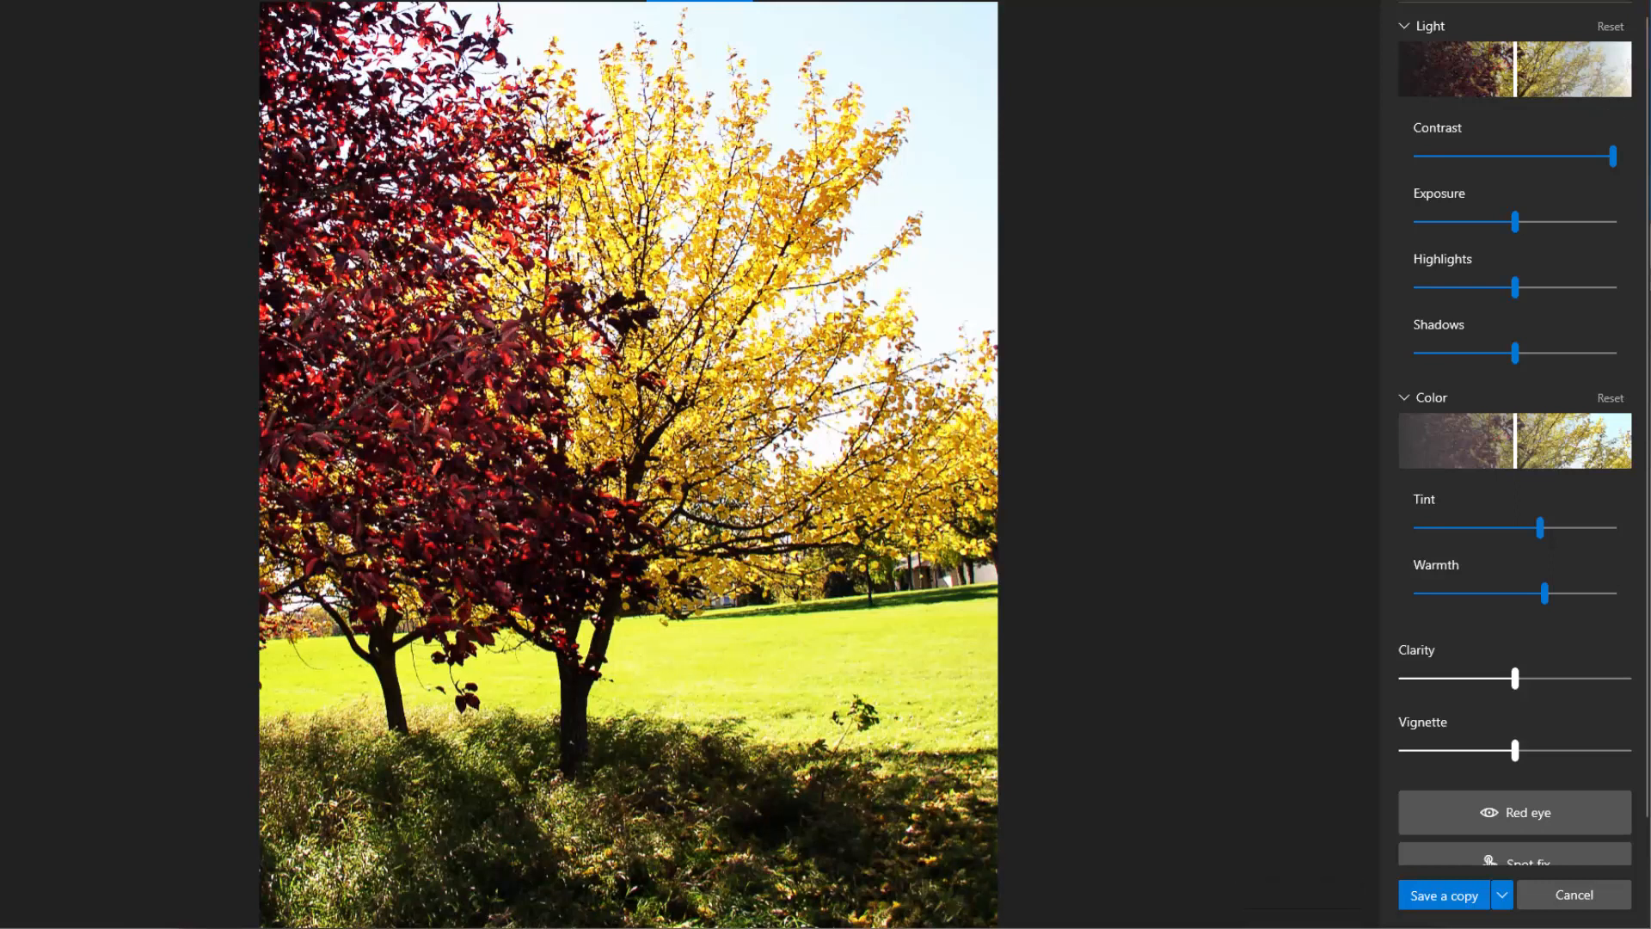
pyautogui.moveTo(1611, 157); pyautogui.dragTo(1349, 177)
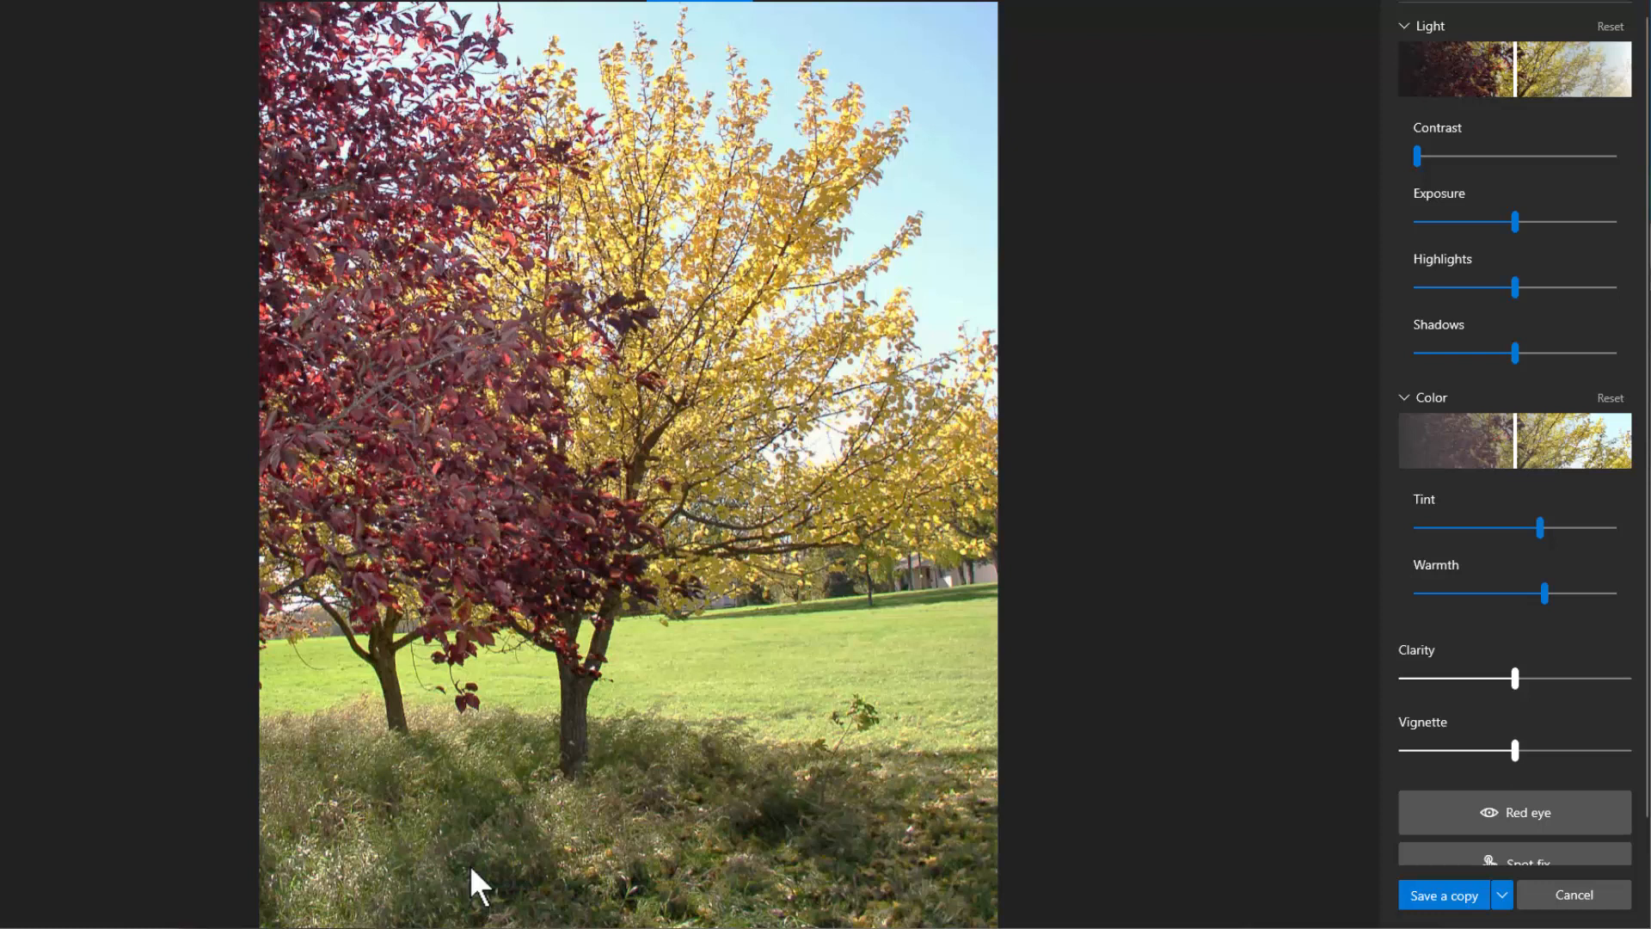
pyautogui.click(1611, 27)
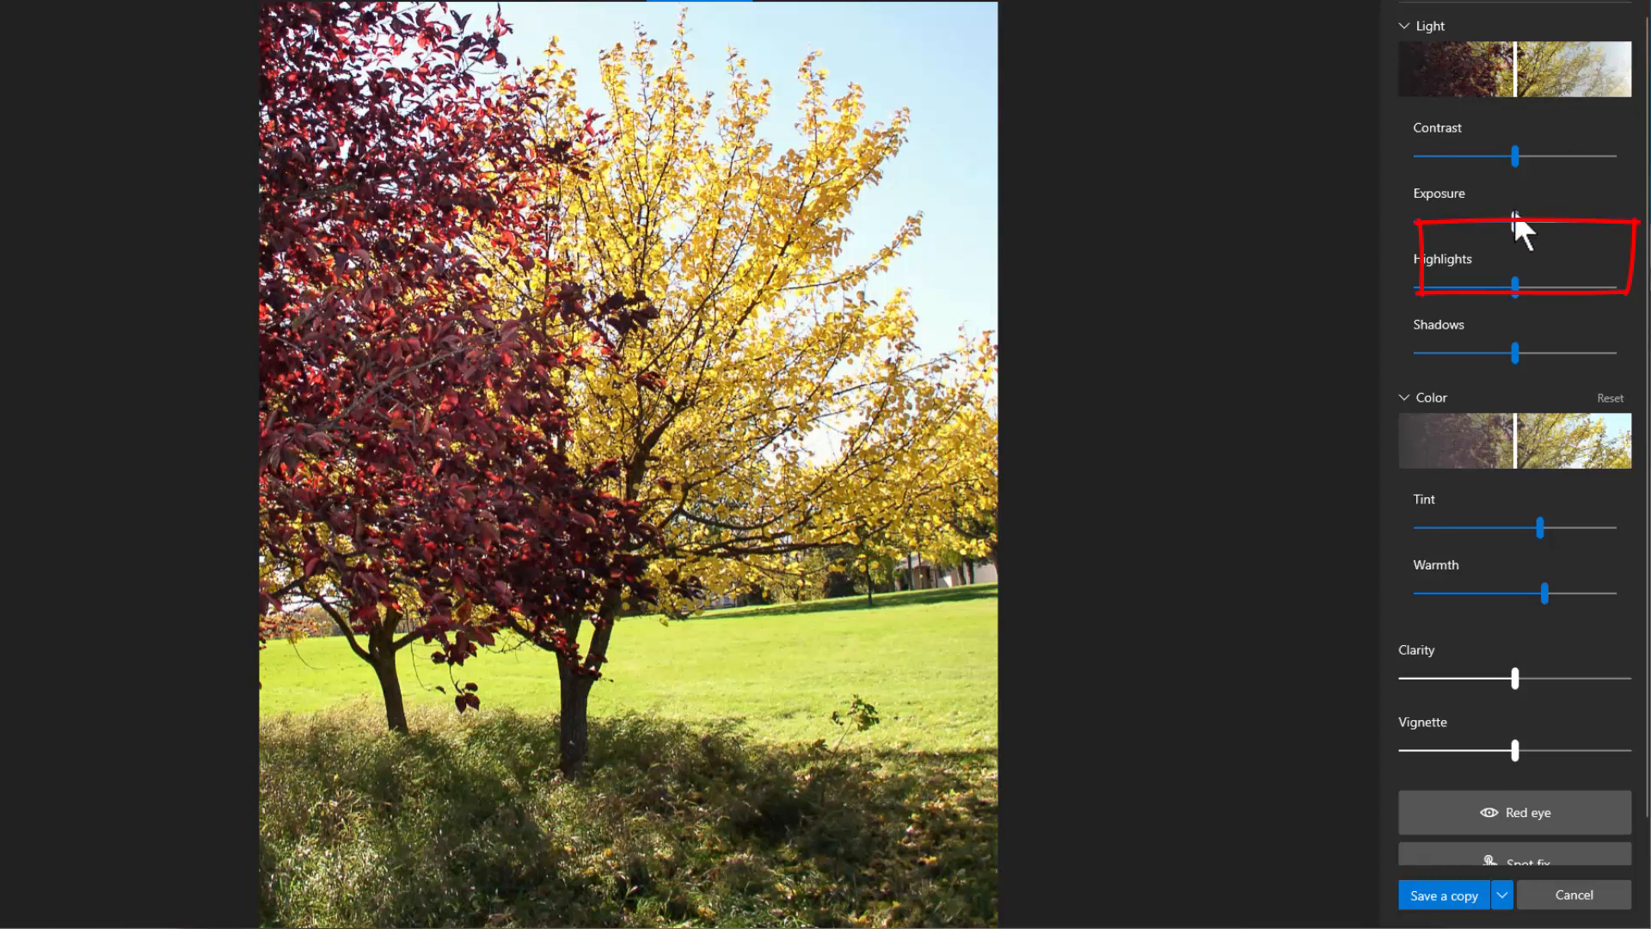
# - Compare the exposure at its maximum and minimum, and reset the Light settings
pyautogui.moveTo(1516, 222); pyautogui.dragTo(1613, 222)
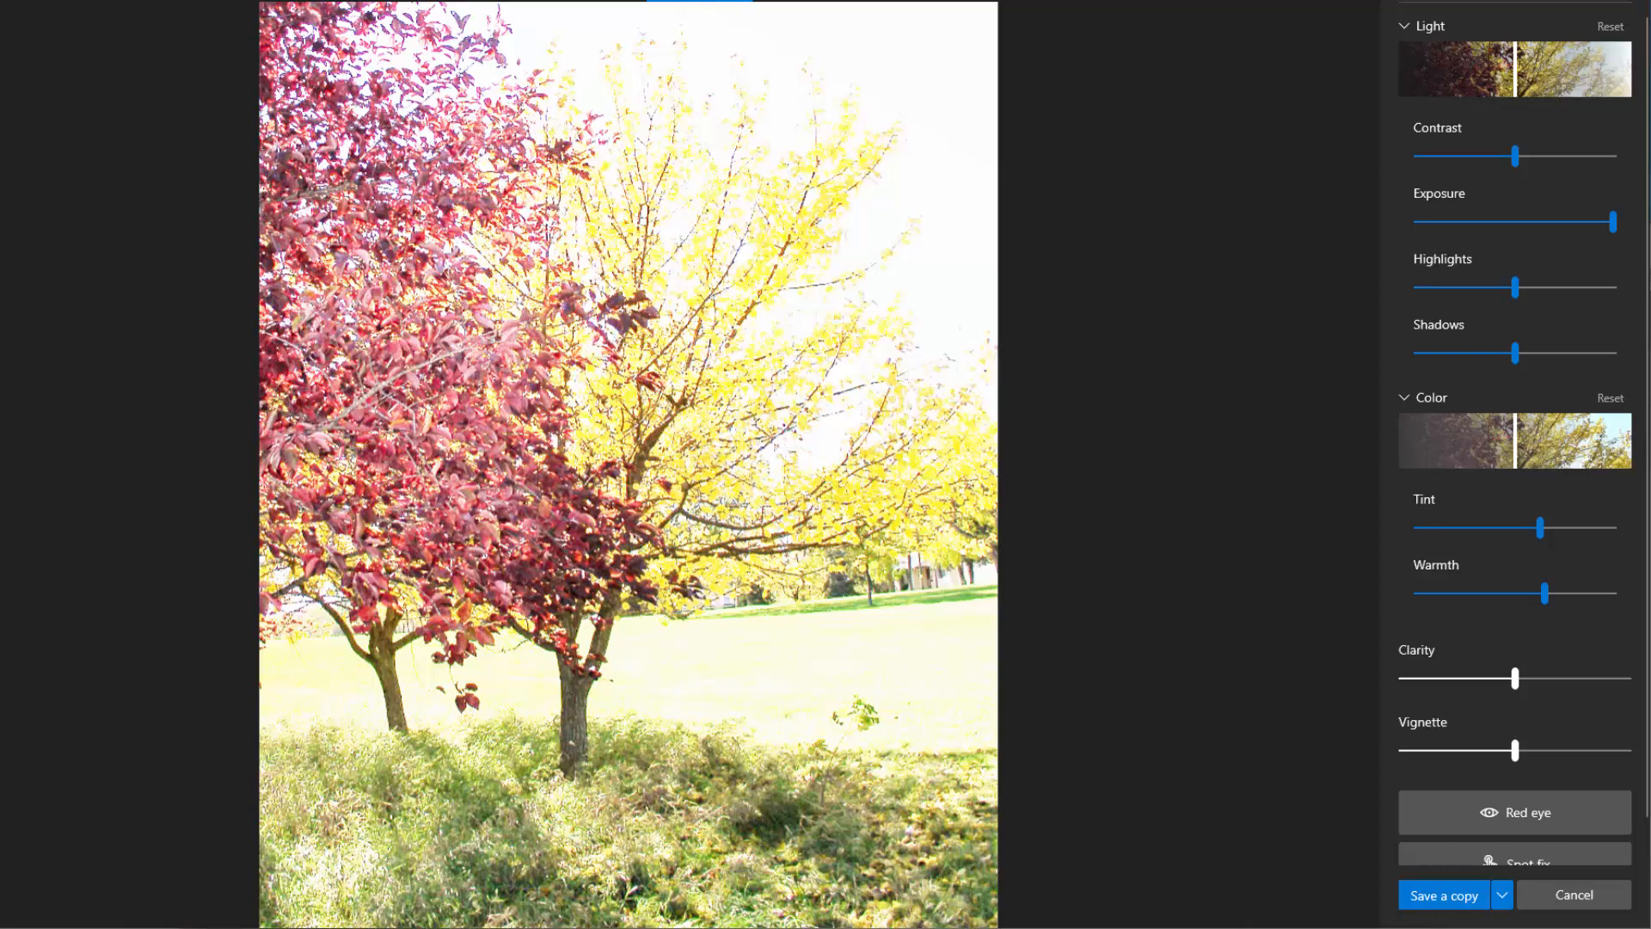
pyautogui.moveTo(1611, 233); pyautogui.dragTo(1309, 256)
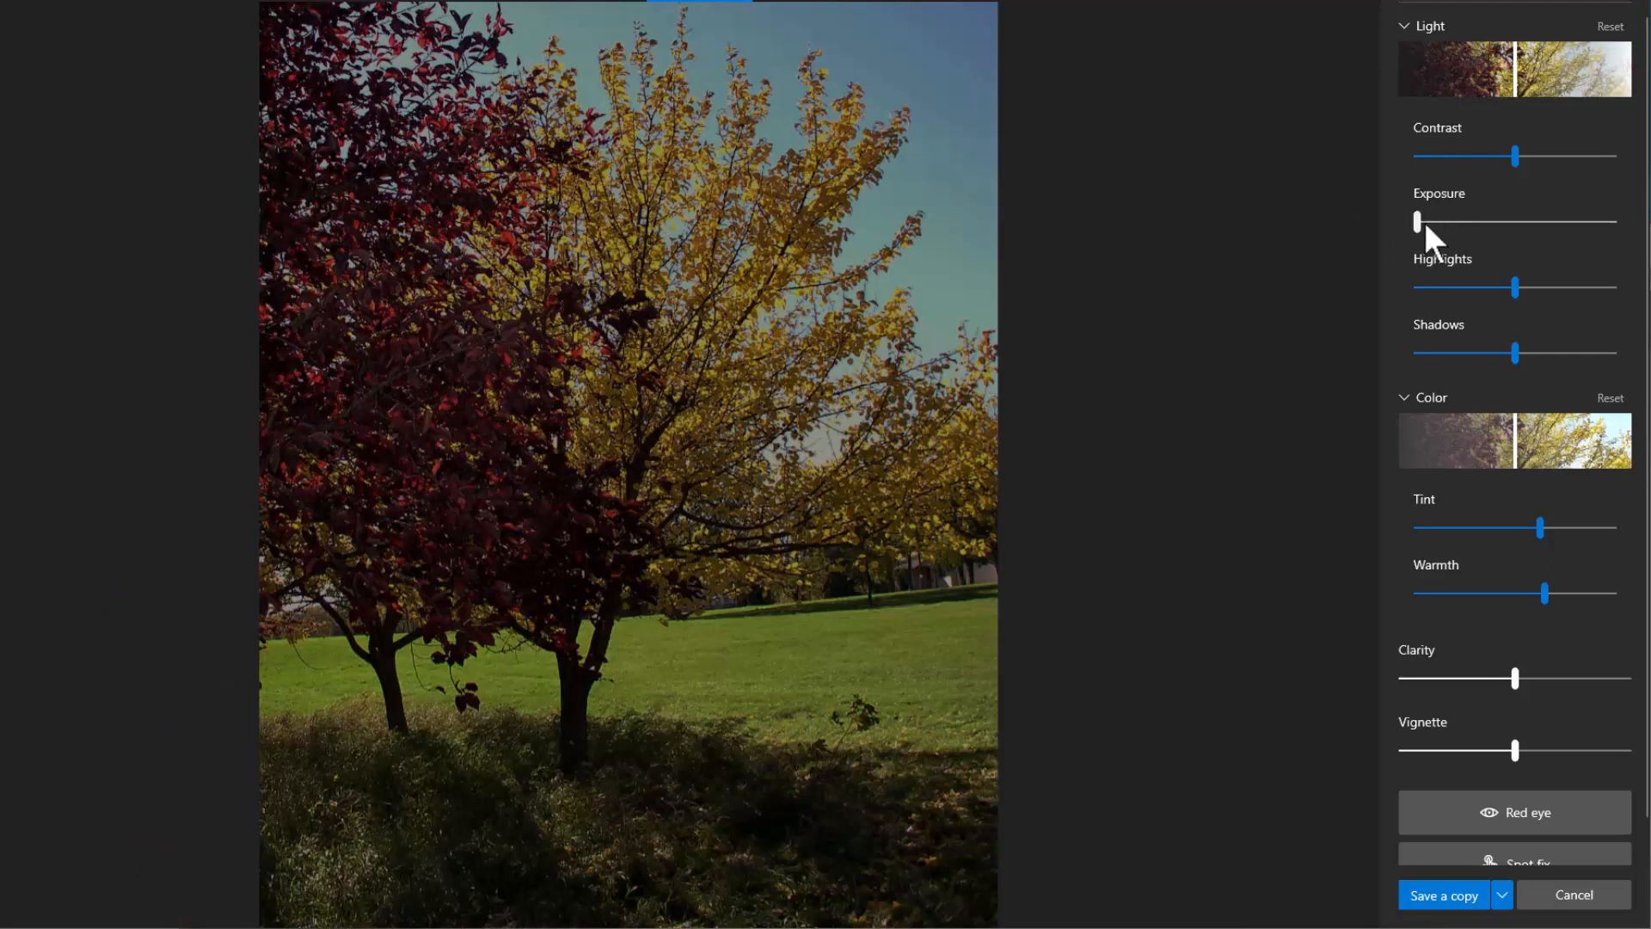
pyautogui.click(1612, 28)
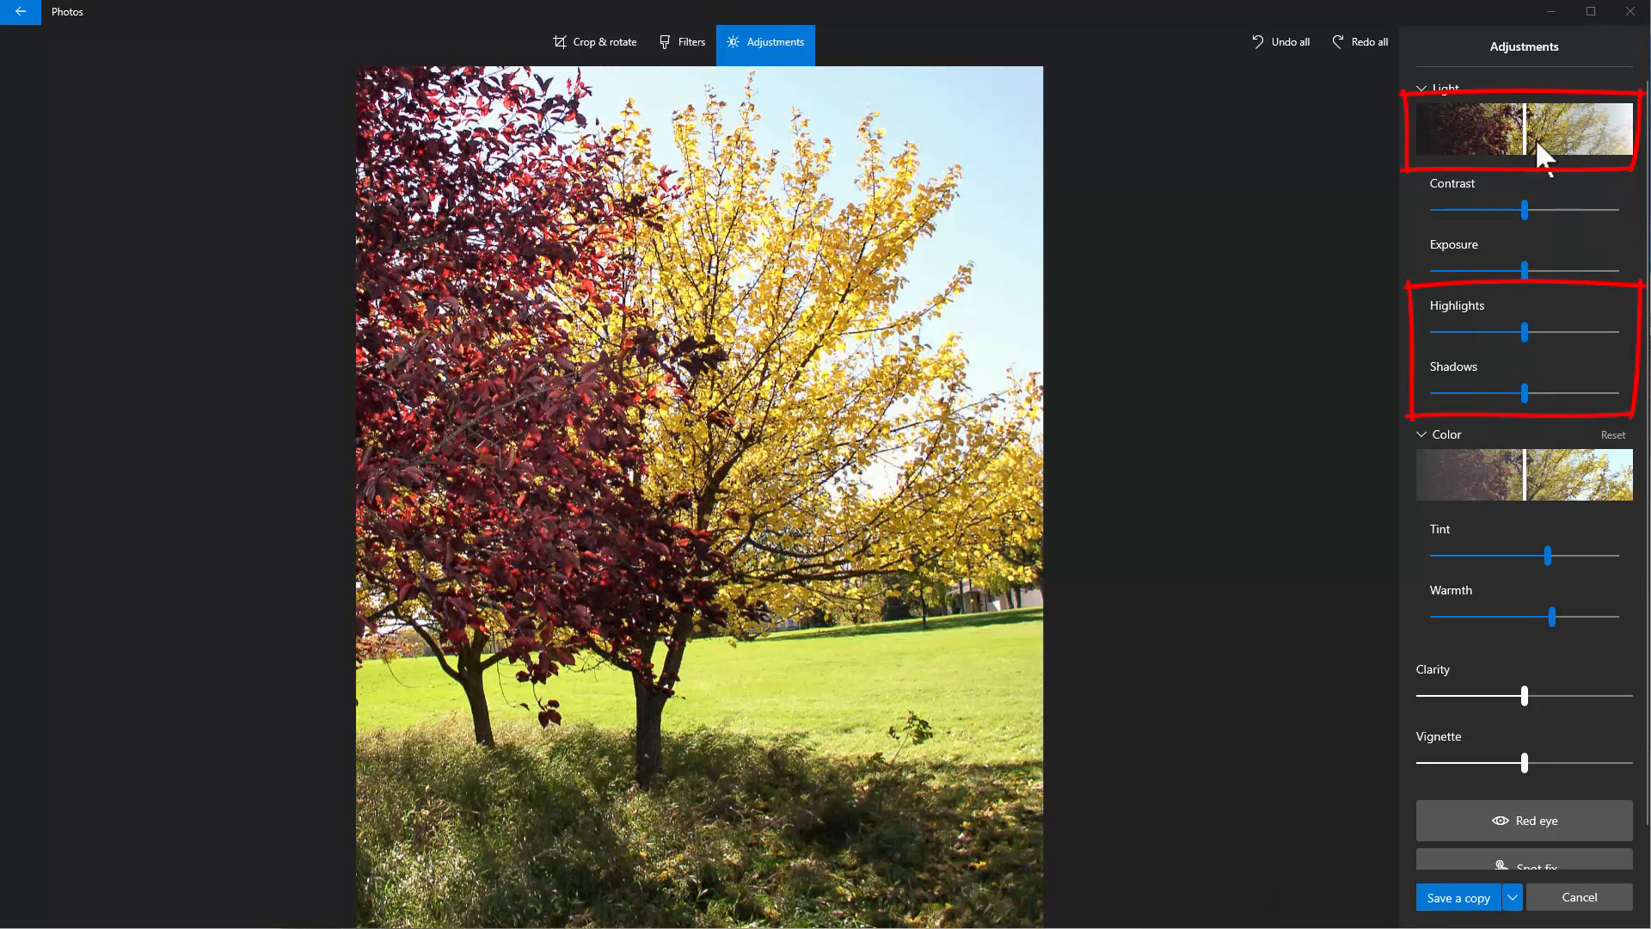
# - Raise the highlights and shadows to their maximums, and set the overall light level to 0
pyautogui.moveTo(1525, 137)
pyautogui.mouseDown()
pyautogui.moveTo(1626, 150)
pyautogui.moveTo(1375, 154)
pyautogui.moveTo(1527, 147)
pyautogui.mouseUp()
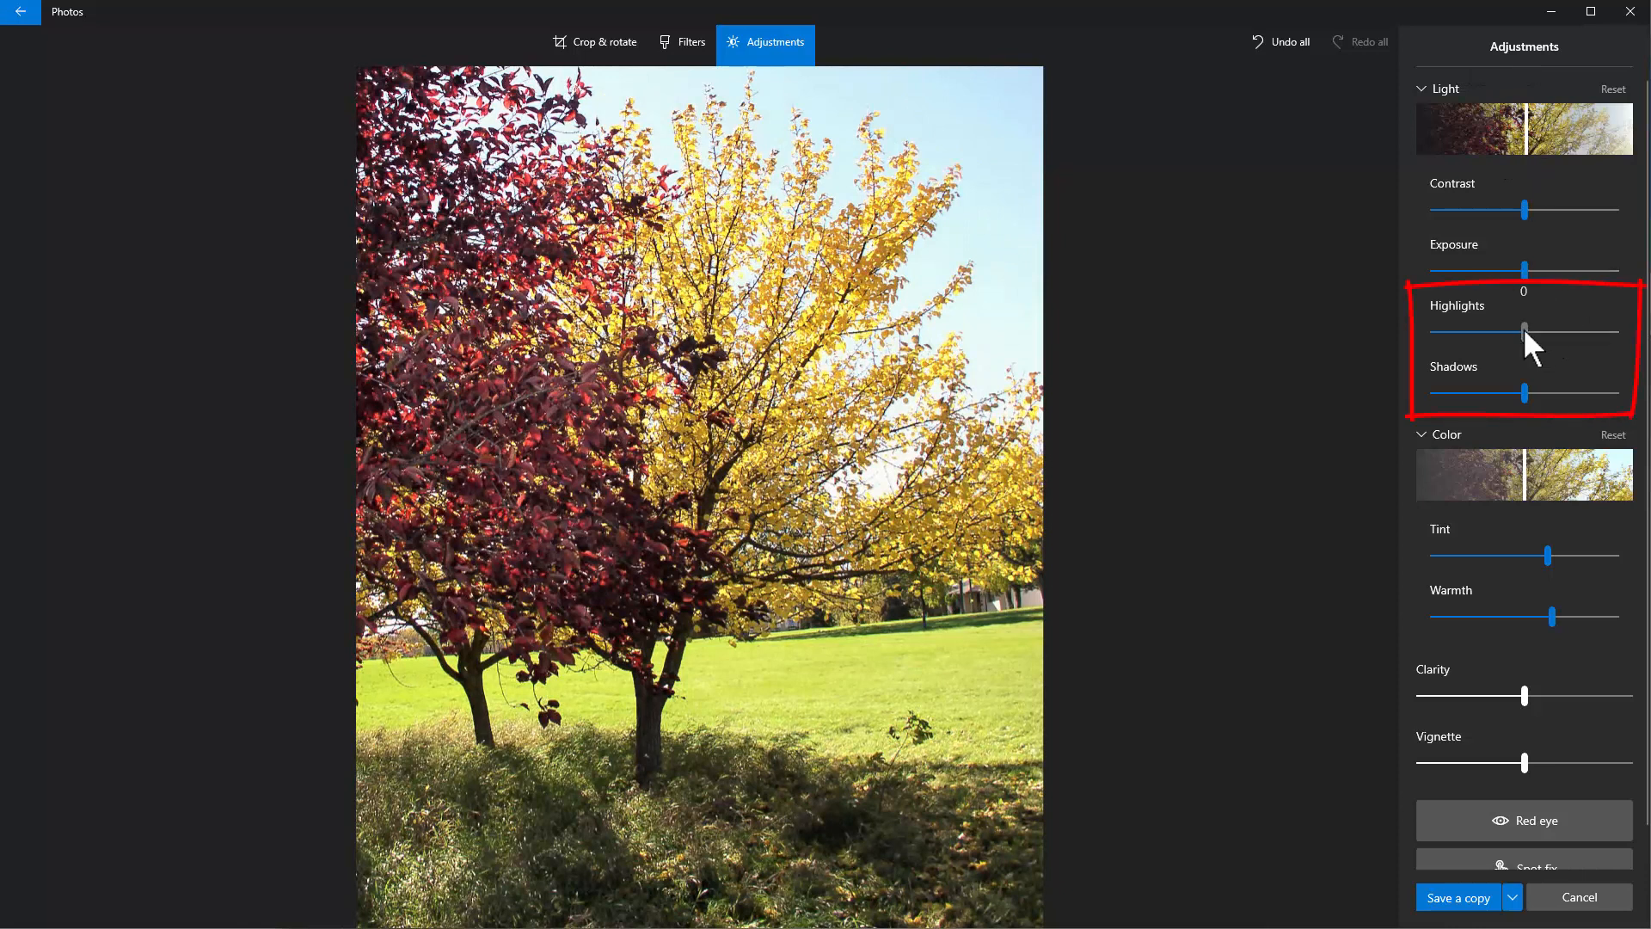
pyautogui.moveTo(1526, 332); pyautogui.dragTo(1631, 354)
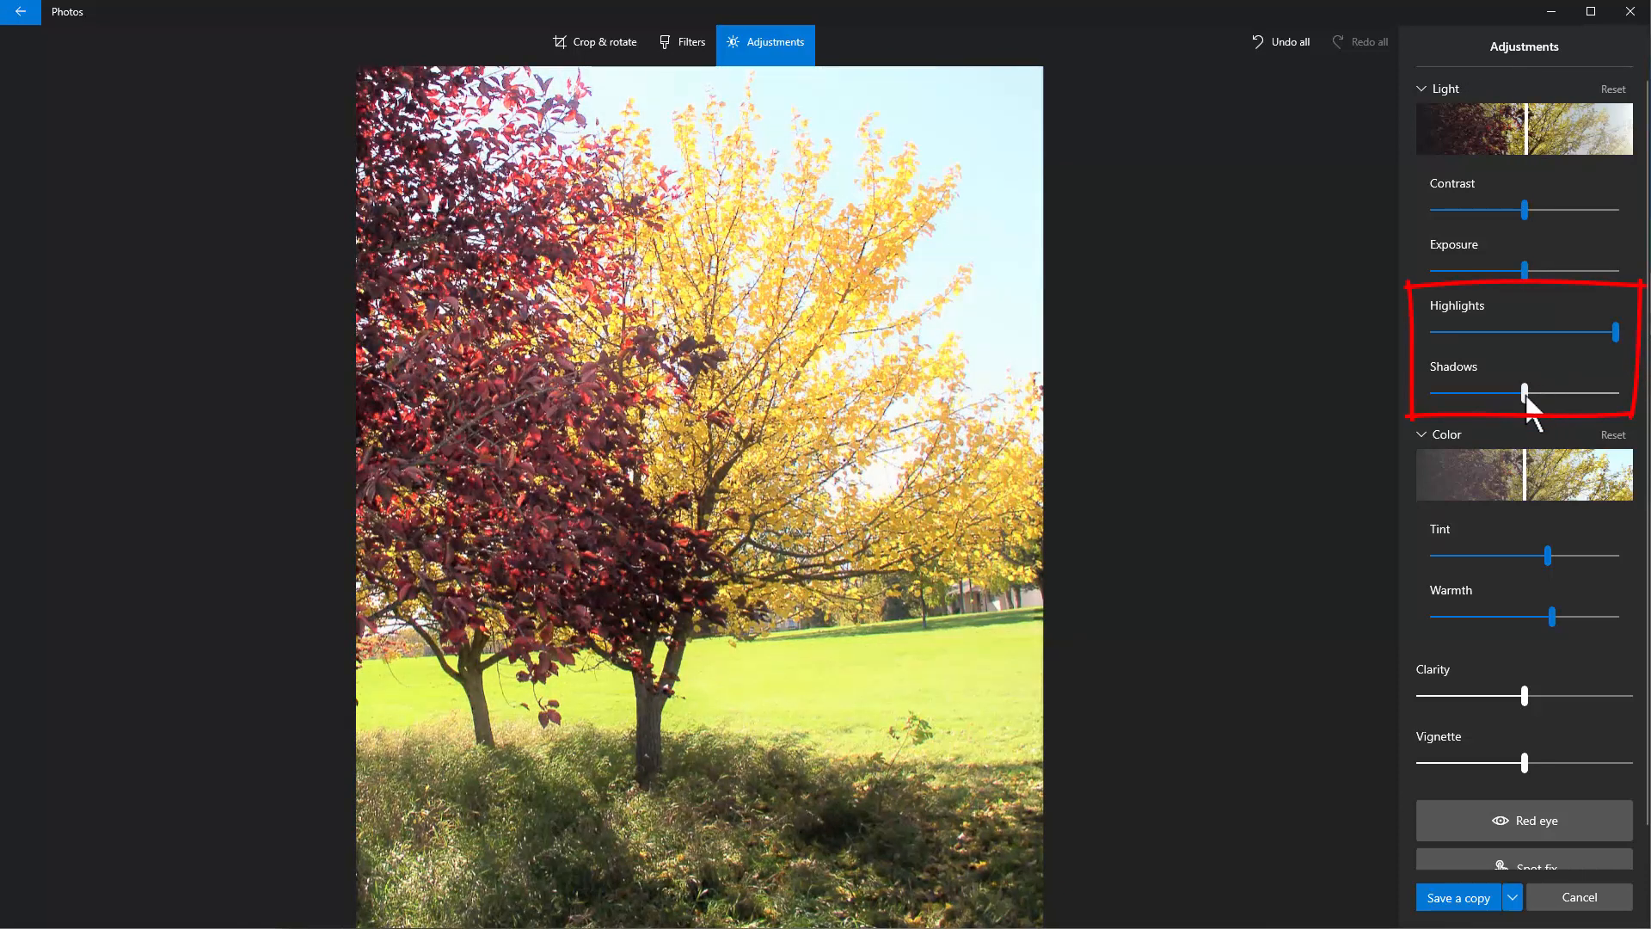
pyautogui.moveTo(1526, 394); pyautogui.dragTo(1638, 412)
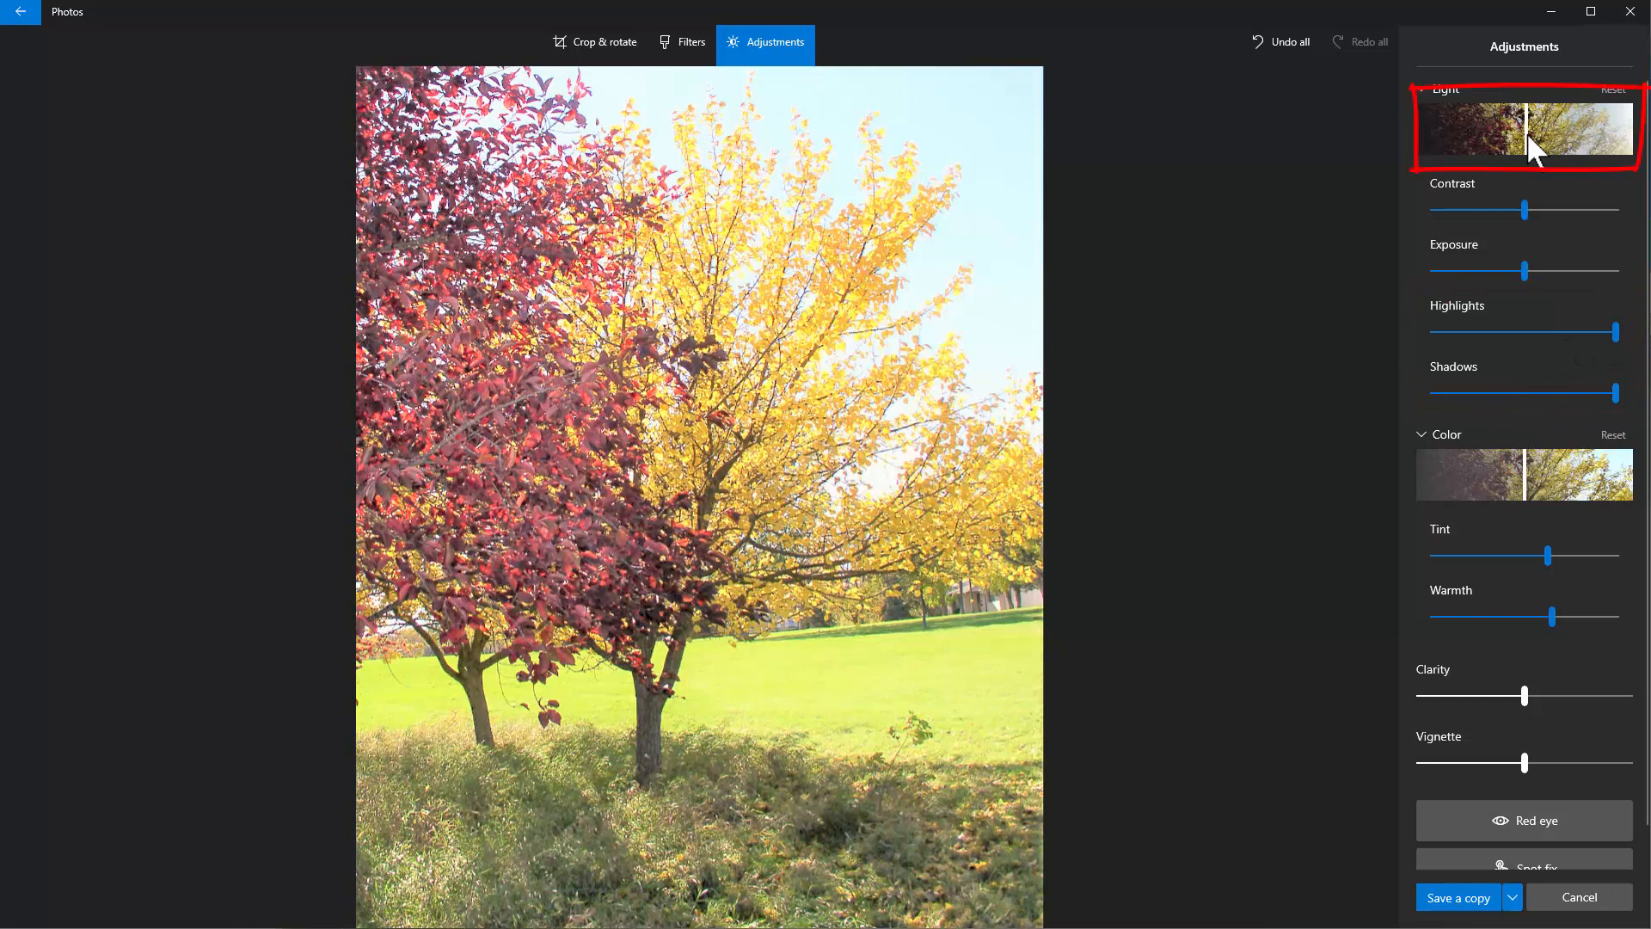
pyautogui.moveTo(1526, 132)
pyautogui.mouseDown()
pyautogui.moveTo(1597, 137)
pyautogui.moveTo(1421, 144)
pyautogui.moveTo(1641, 153)
pyautogui.moveTo(1458, 142)
pyautogui.moveTo(1524, 146)
pyautogui.mouseUp()
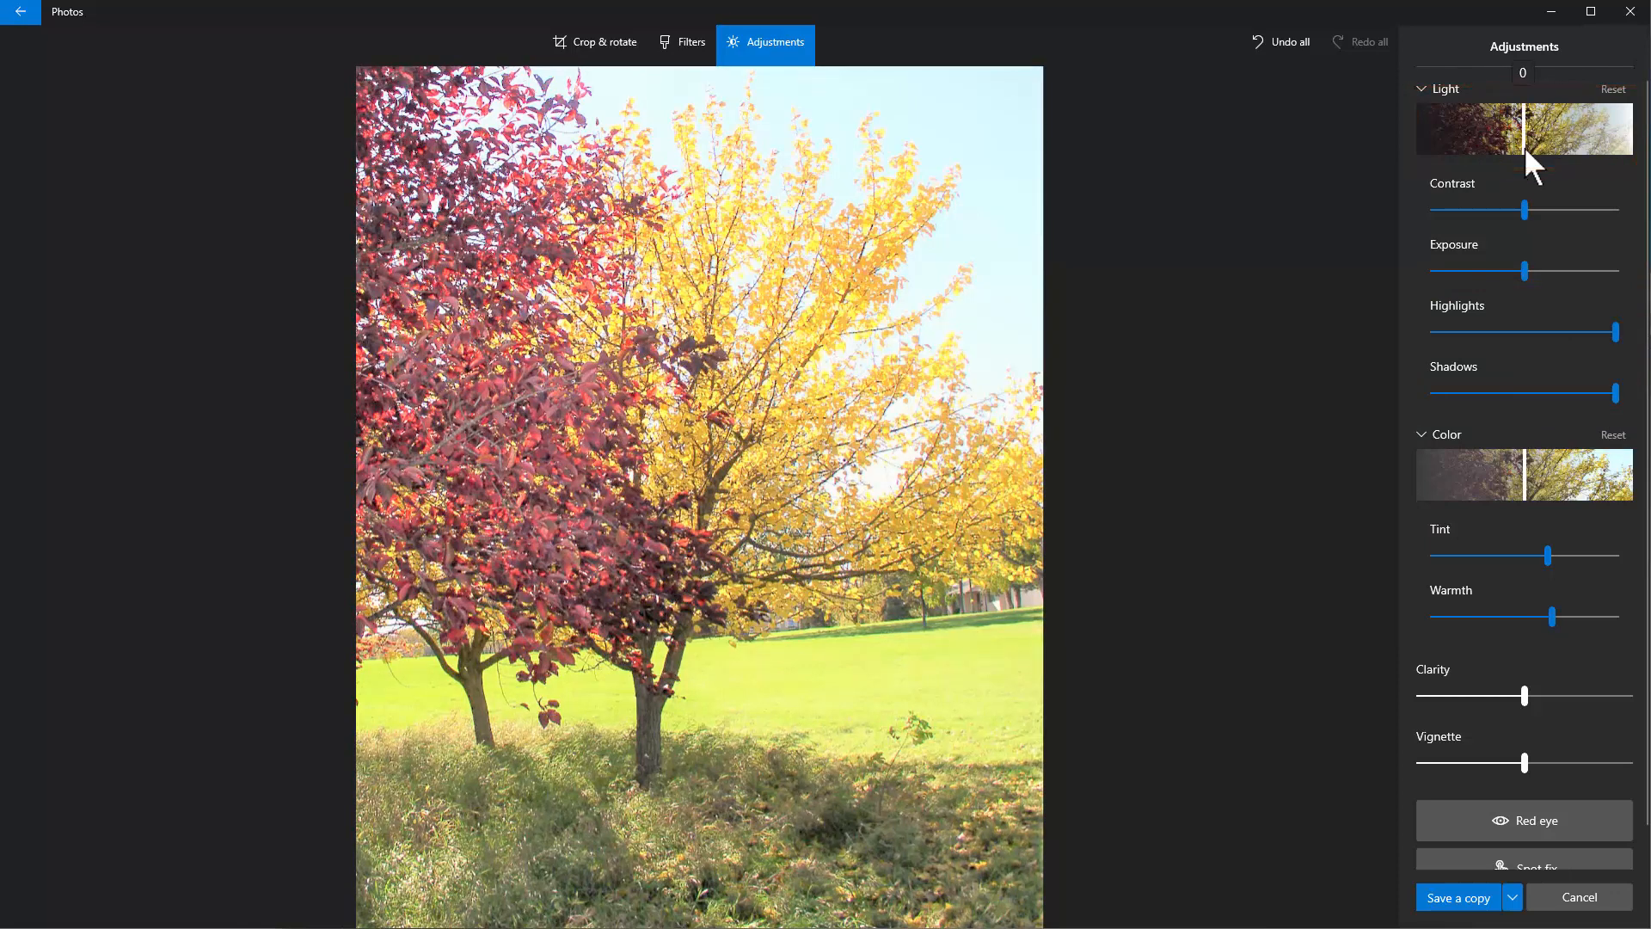
# - Lower the highlights to their minimum and raise the exposure a little over halfway toward its maximum
pyautogui.moveTo(1611, 325); pyautogui.dragTo(1385, 357)
pyautogui.moveTo(1519, 131)
pyautogui.mouseDown()
pyautogui.moveTo(1624, 129)
pyautogui.moveTo(1438, 141)
pyautogui.moveTo(1617, 146)
pyautogui.moveTo(1447, 148)
pyautogui.moveTo(1567, 143)
pyautogui.moveTo(1530, 149)
pyautogui.mouseUp()
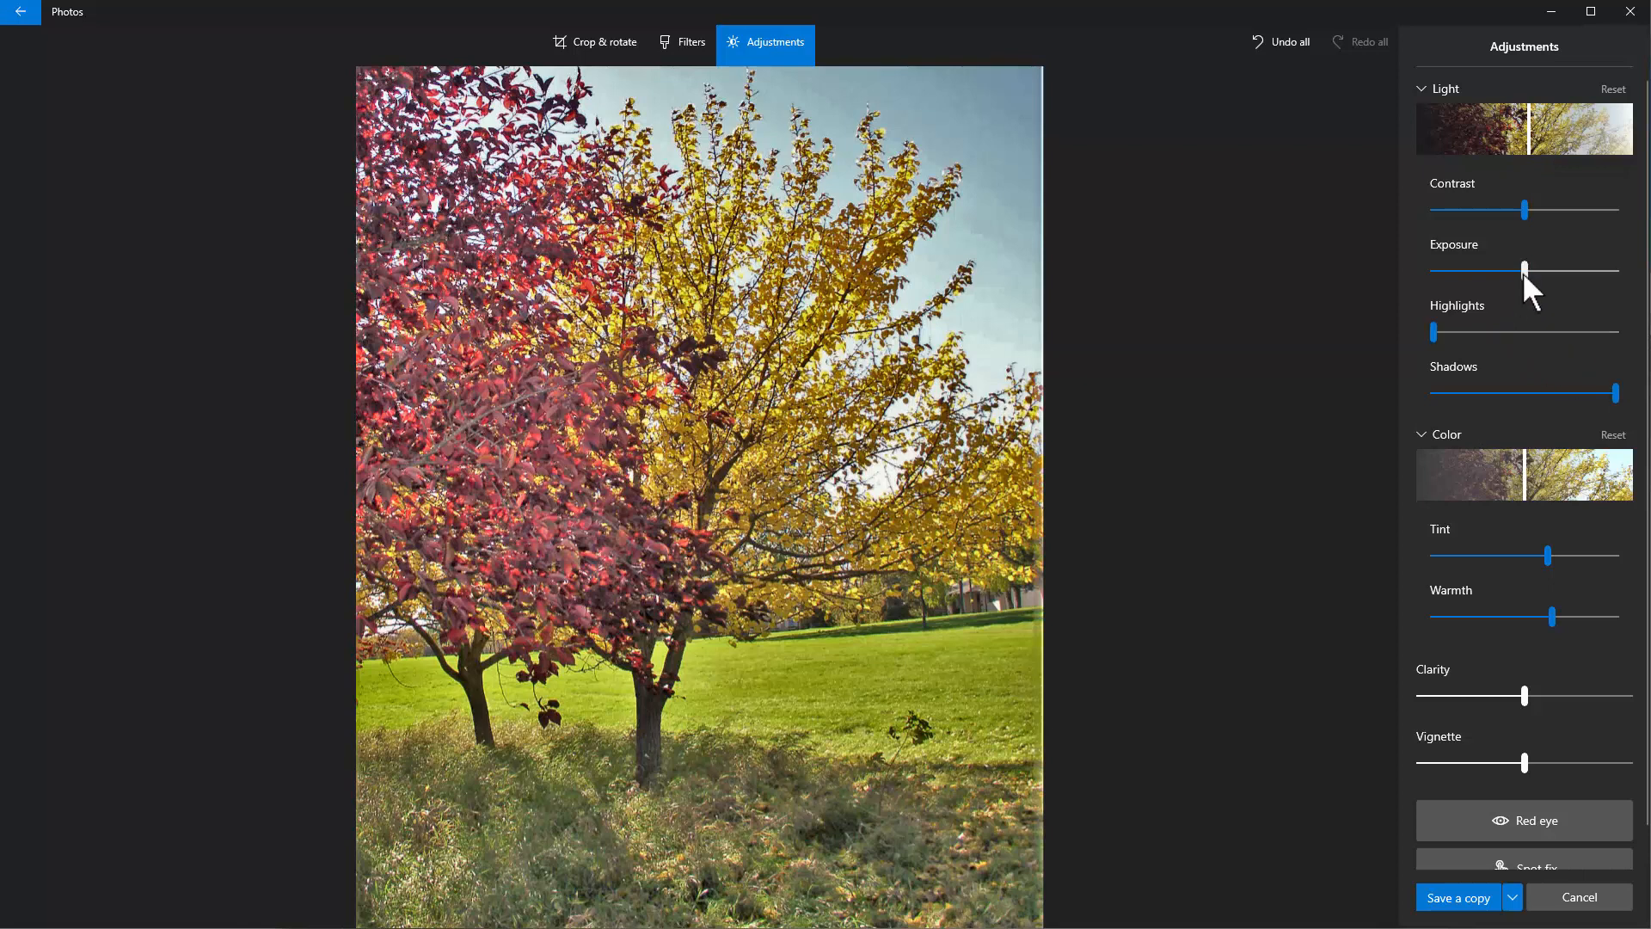
pyautogui.moveTo(1525, 270); pyautogui.dragTo(1583, 273)
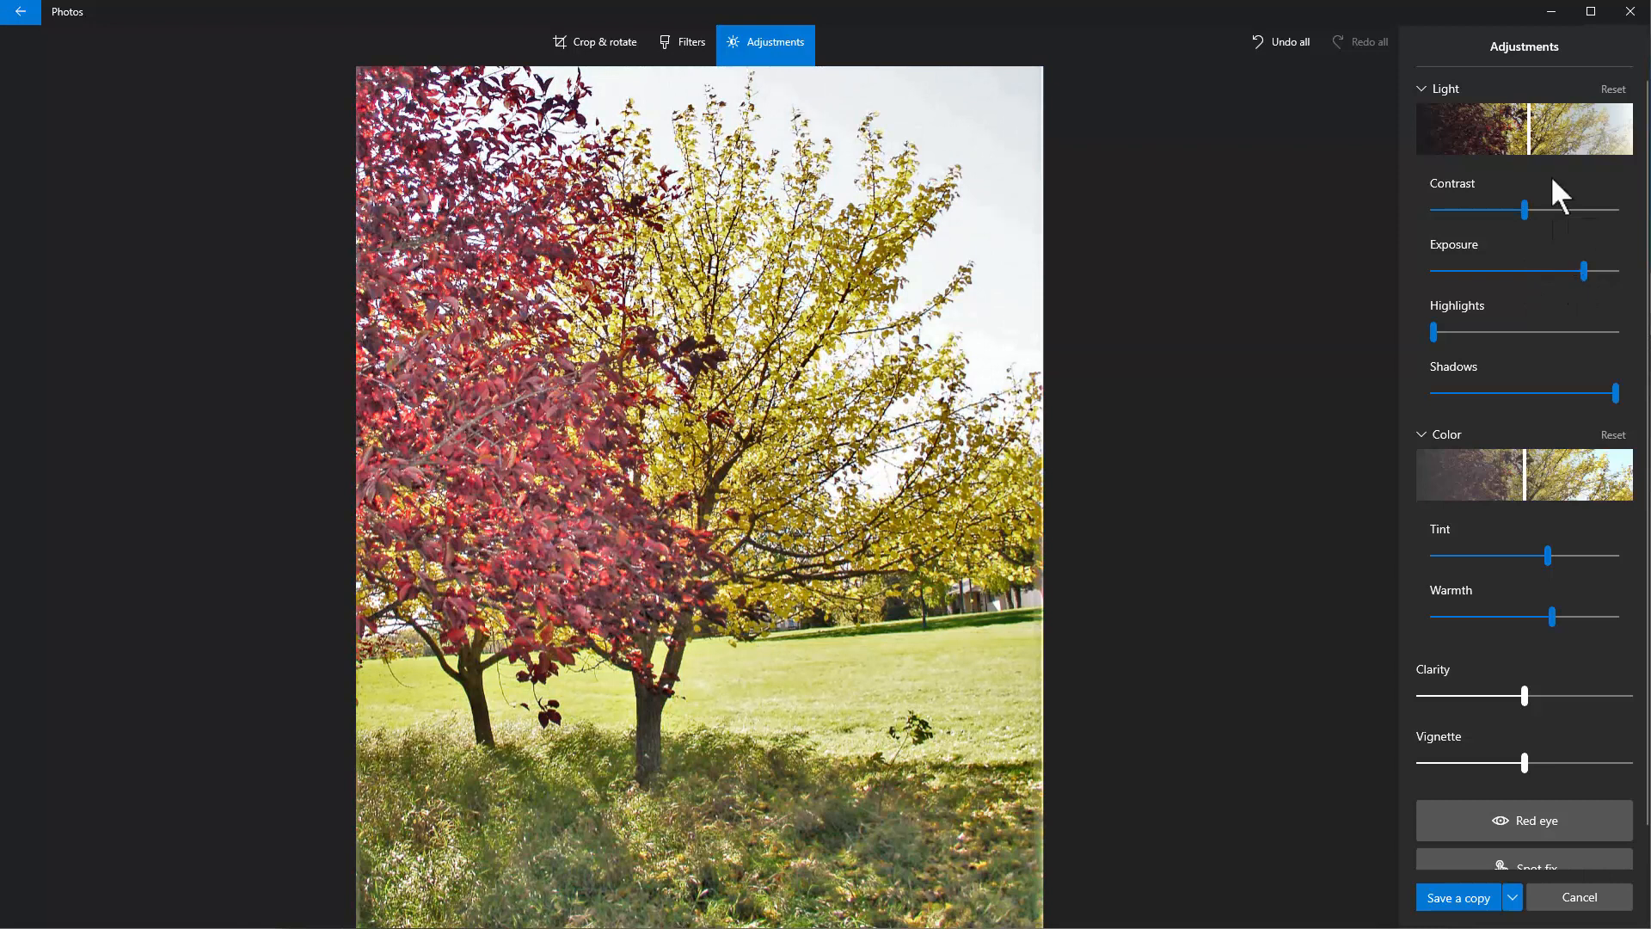
# - Center the overall light level, ease the shadows slightly below maximum, and raise the highlights slightly above minimum
pyautogui.moveTo(1528, 140)
pyautogui.mouseDown()
pyautogui.moveTo(1612, 147)
pyautogui.moveTo(1430, 146)
pyautogui.moveTo(1634, 146)
pyautogui.moveTo(1381, 148)
pyautogui.moveTo(1525, 157)
pyautogui.mouseUp()
pyautogui.moveTo(1614, 395); pyautogui.dragTo(1605, 396)
pyautogui.moveTo(1430, 330); pyautogui.dragTo(1444, 330)
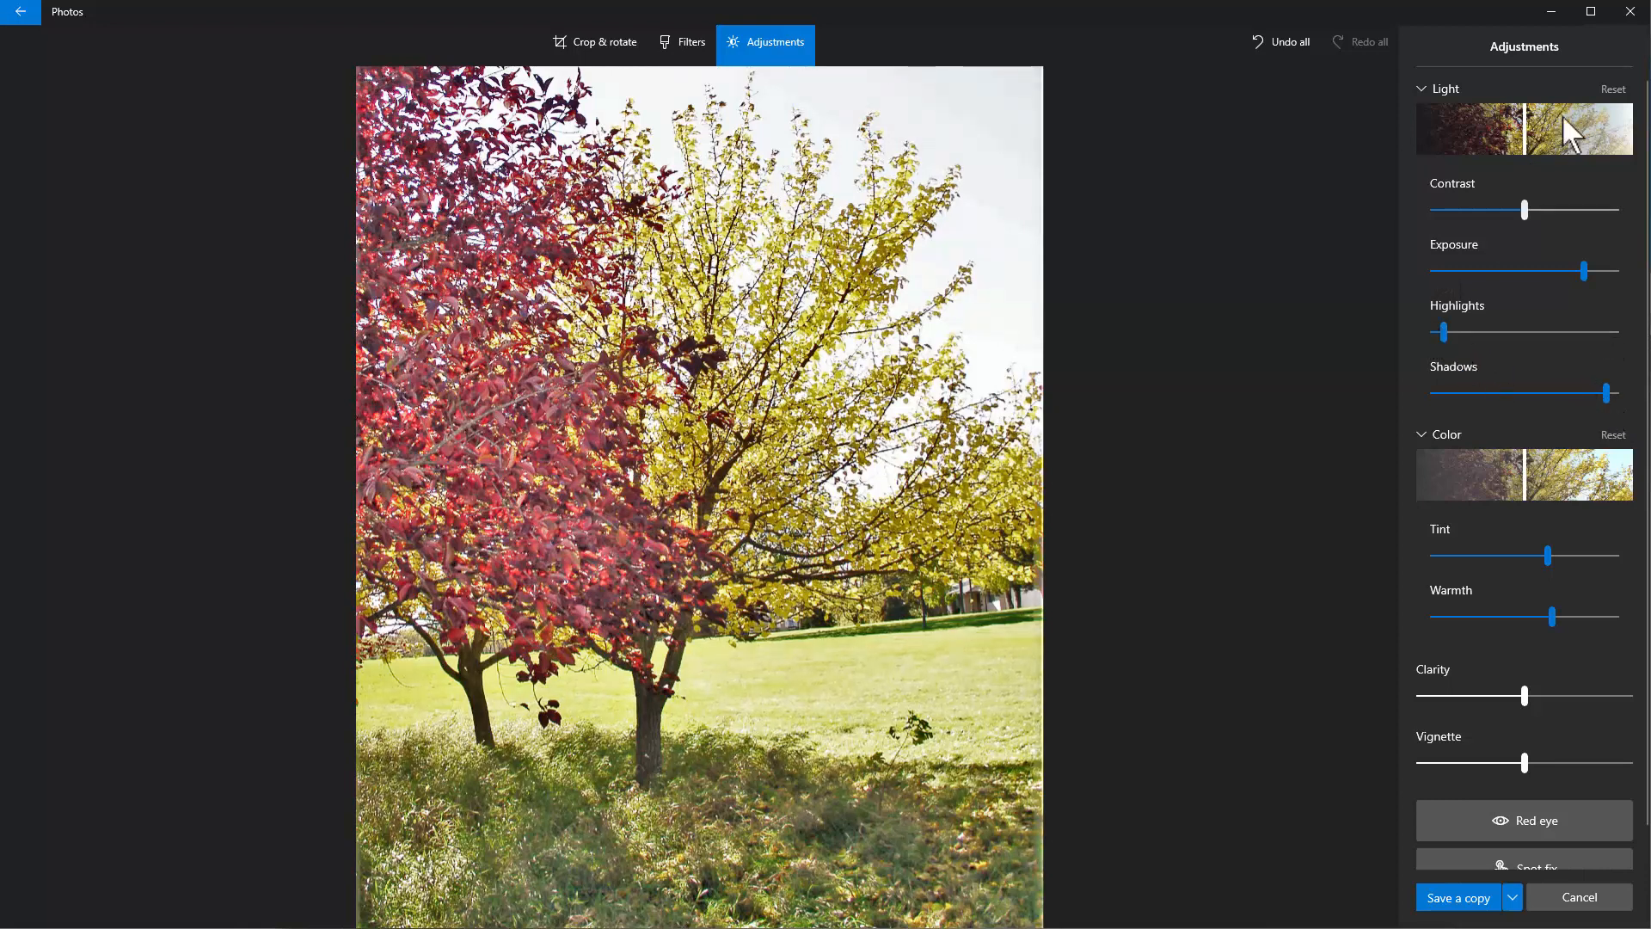
# - Lower the contrast about two thirds of the way toward its minimum, and raise the highlights a little more with the overall light level centered
pyautogui.moveTo(1526, 153); pyautogui.dragTo(1622, 142)
pyautogui.moveTo(1462, 143); pyautogui.dragTo(1458, 210)
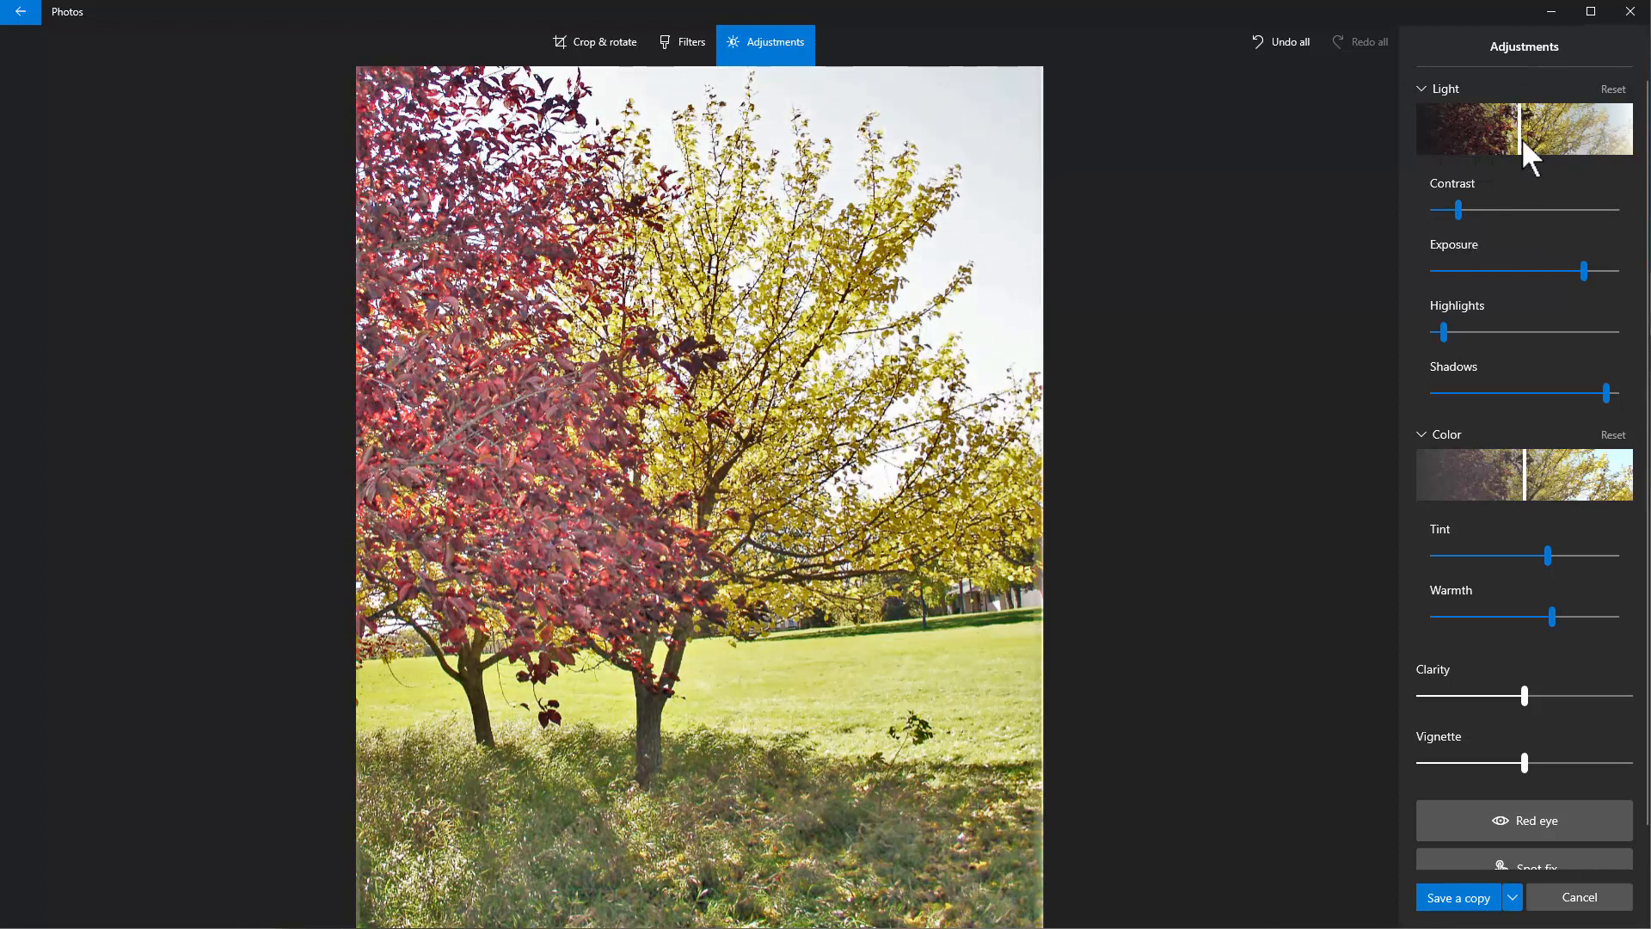
pyautogui.moveTo(1520, 138)
pyautogui.mouseDown()
pyautogui.moveTo(1632, 148)
pyautogui.moveTo(1383, 147)
pyautogui.moveTo(1633, 158)
pyautogui.moveTo(1429, 153)
pyautogui.moveTo(1547, 152)
pyautogui.moveTo(1524, 151)
pyautogui.mouseUp()
pyautogui.moveTo(1444, 332); pyautogui.dragTo(1467, 330)
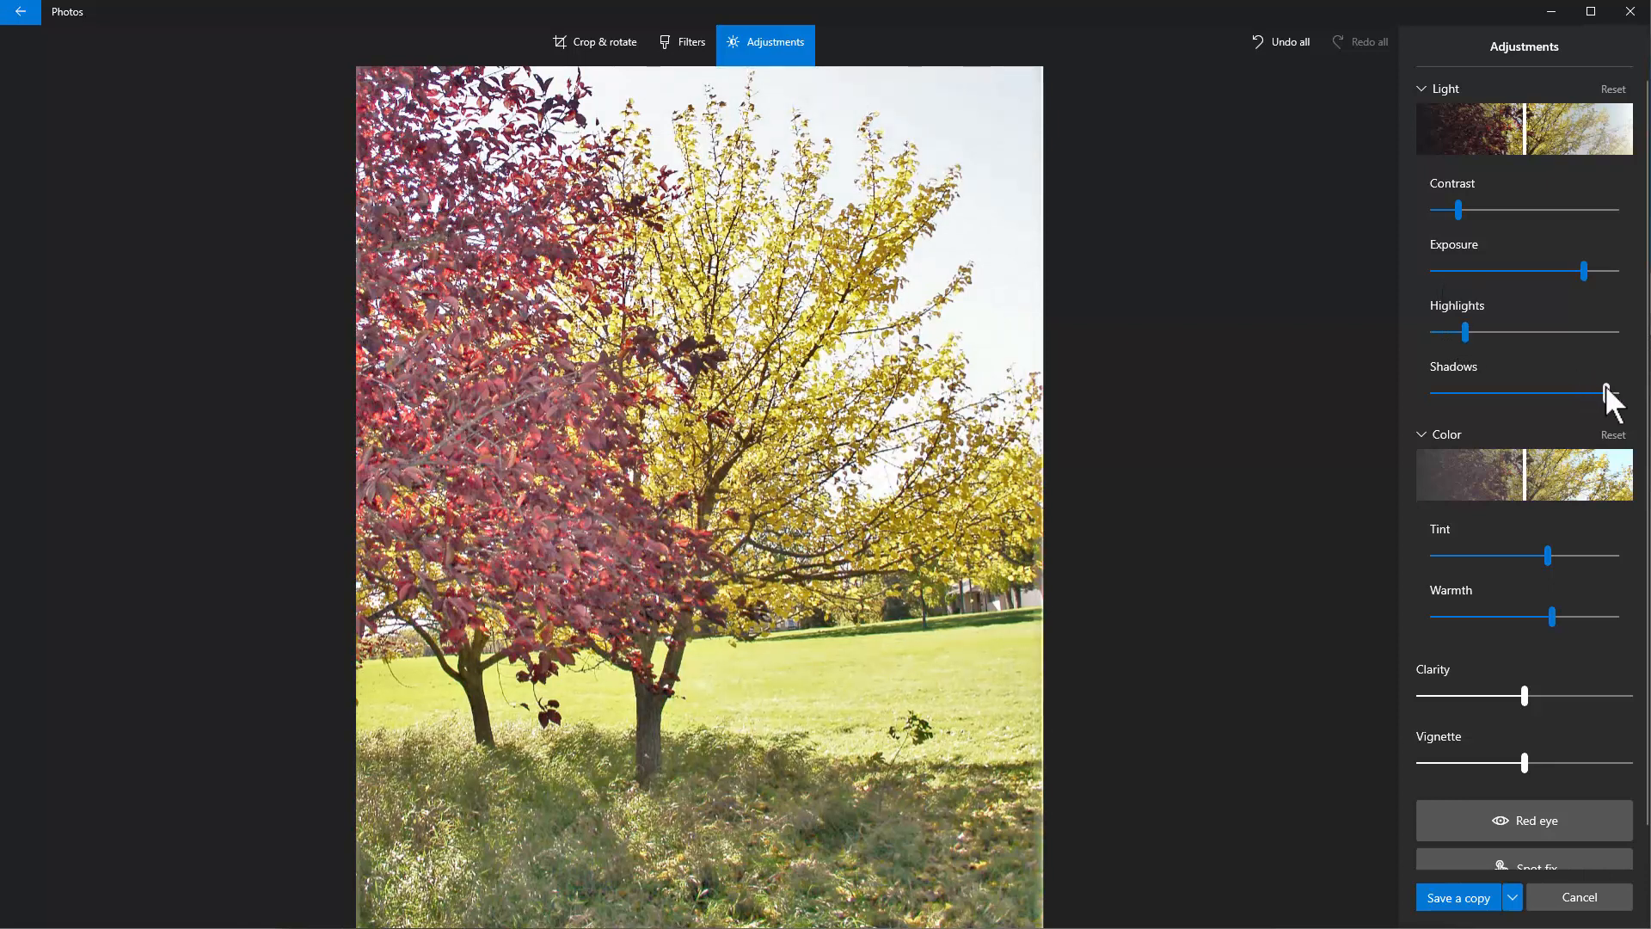
# - Raise the overall light level and contrast about halfway toward their maximums, lower the exposure slightly below center, and ease the shadows a little
pyautogui.moveTo(1605, 391); pyautogui.dragTo(1605, 389)
pyautogui.moveTo(1522, 138); pyautogui.dragTo(1576, 142)
pyautogui.moveTo(1587, 268); pyautogui.dragTo(1503, 272)
pyautogui.moveTo(1460, 211); pyautogui.dragTo(1574, 212)
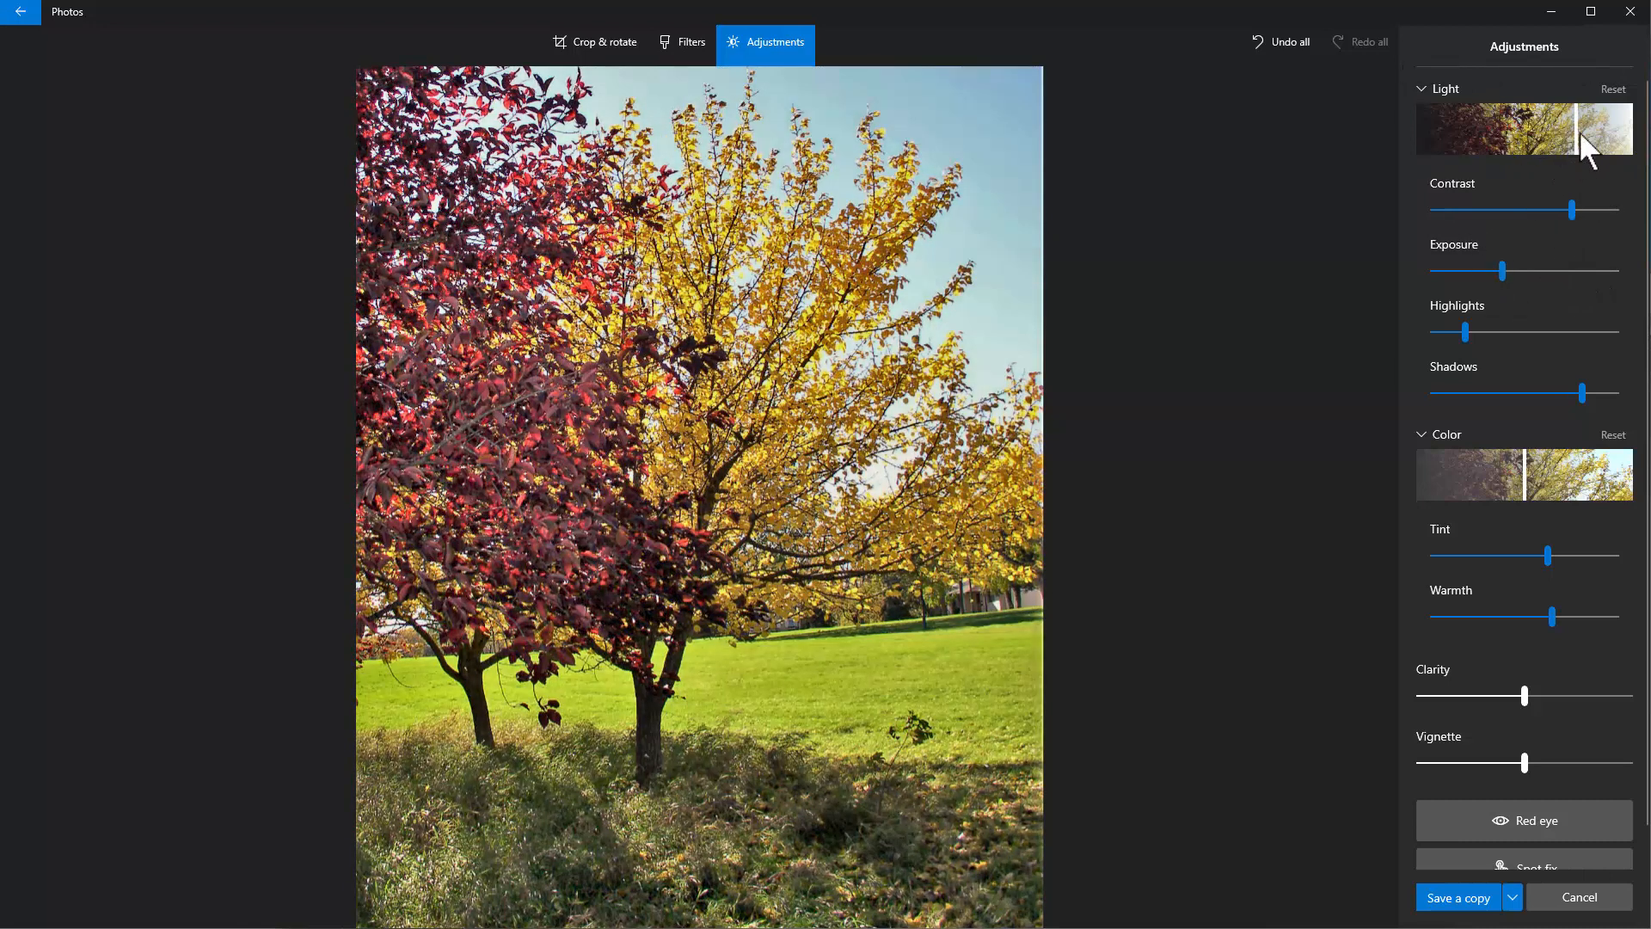
# - Center the overall light level, raise the highlights to about a quarter below center, and lower the shadows to just above center
pyautogui.moveTo(1577, 131); pyautogui.dragTo(1526, 147)
pyautogui.moveTo(1465, 332); pyautogui.dragTo(1500, 331)
pyautogui.moveTo(1562, 389); pyautogui.dragTo(1538, 394)
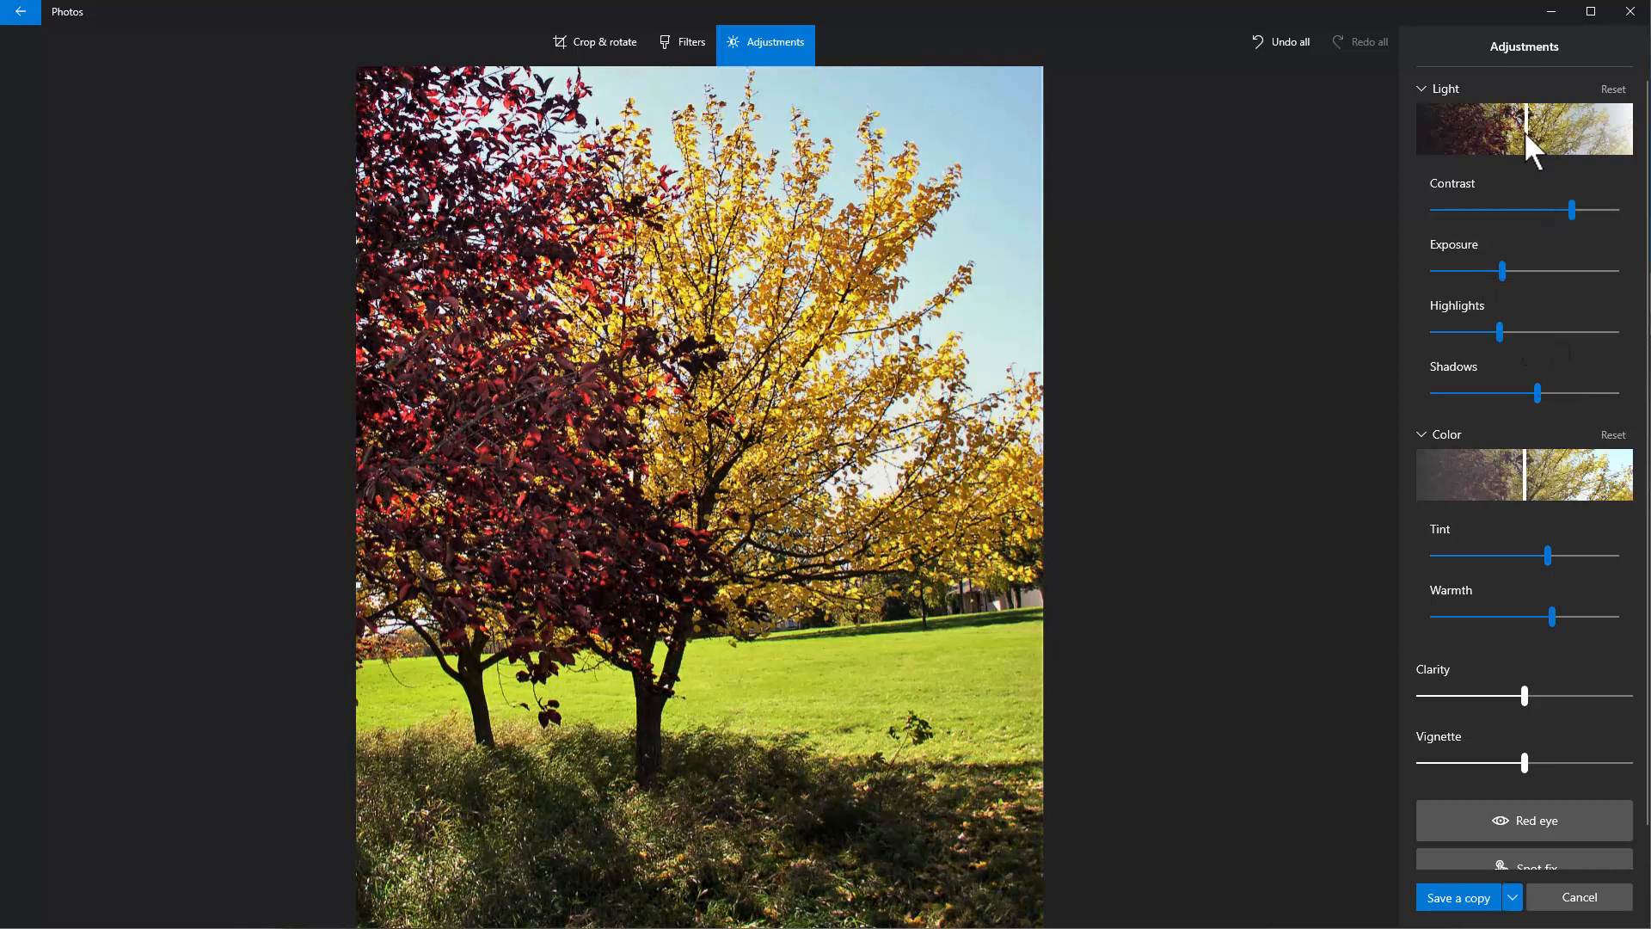
pyautogui.moveTo(1522, 131)
pyautogui.mouseDown()
pyautogui.moveTo(1628, 138)
pyautogui.moveTo(1410, 139)
pyautogui.moveTo(1626, 145)
pyautogui.moveTo(1442, 139)
pyautogui.moveTo(1618, 147)
pyautogui.moveTo(1520, 148)
pyautogui.mouseUp()
# - Reset all the light adjustments, and lower the shadows and highlights slightly below center
pyautogui.click(1614, 89)
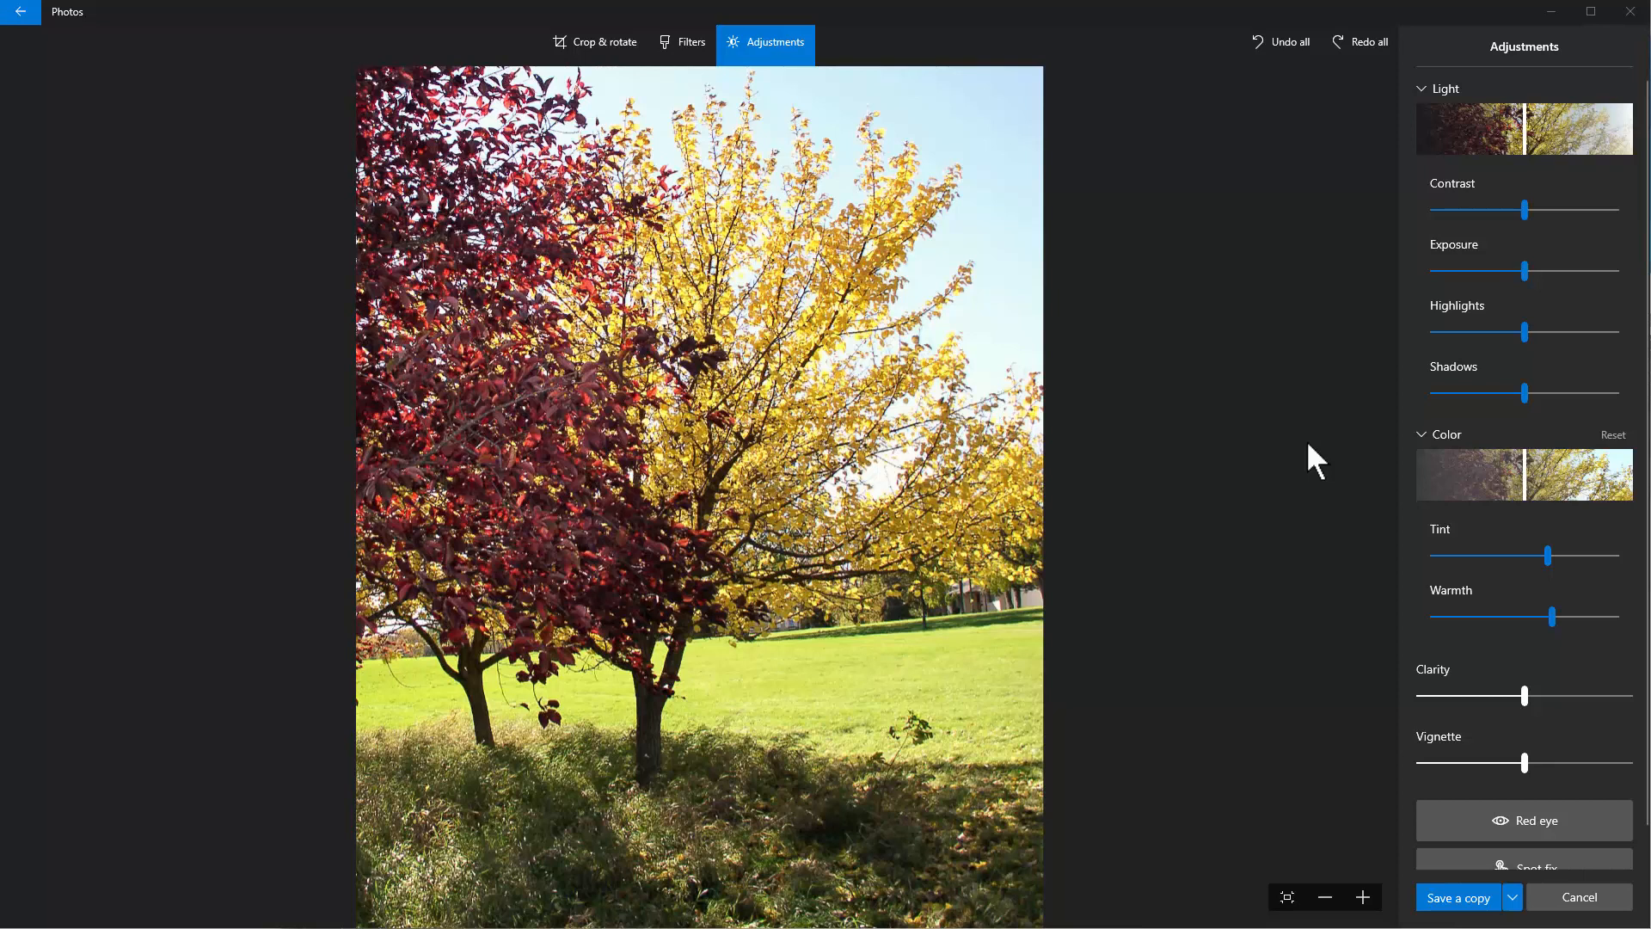
pyautogui.click(1518, 394)
pyautogui.moveTo(1516, 396); pyautogui.dragTo(1504, 391)
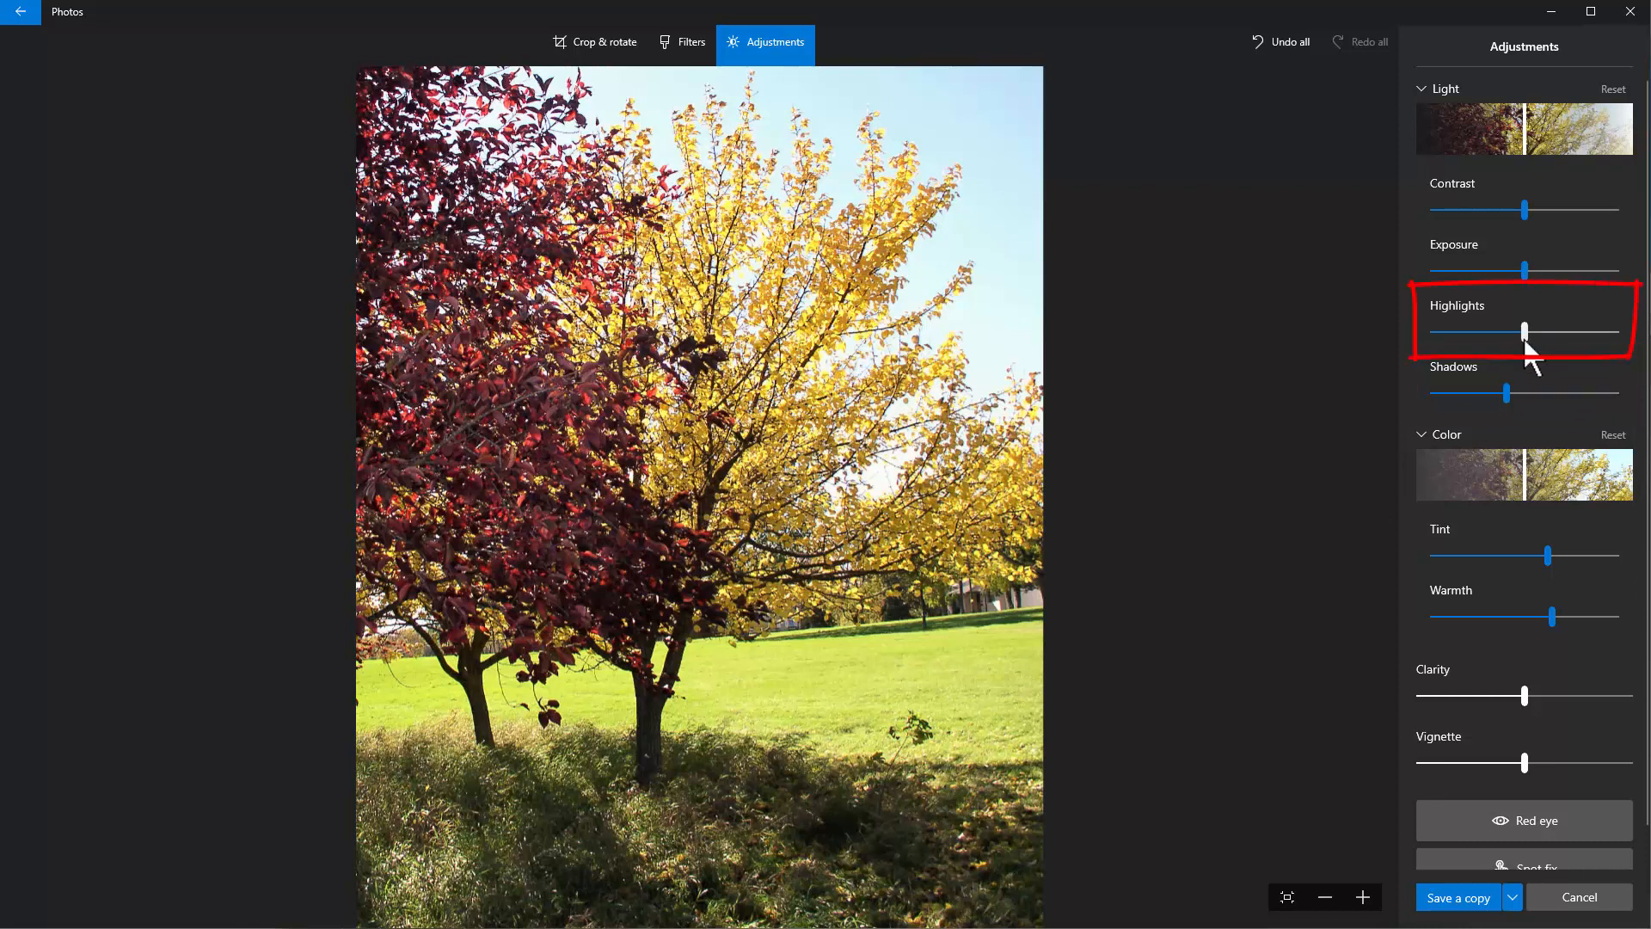
pyautogui.moveTo(1526, 339)
pyautogui.moveTo(1522, 335); pyautogui.dragTo(1514, 339)
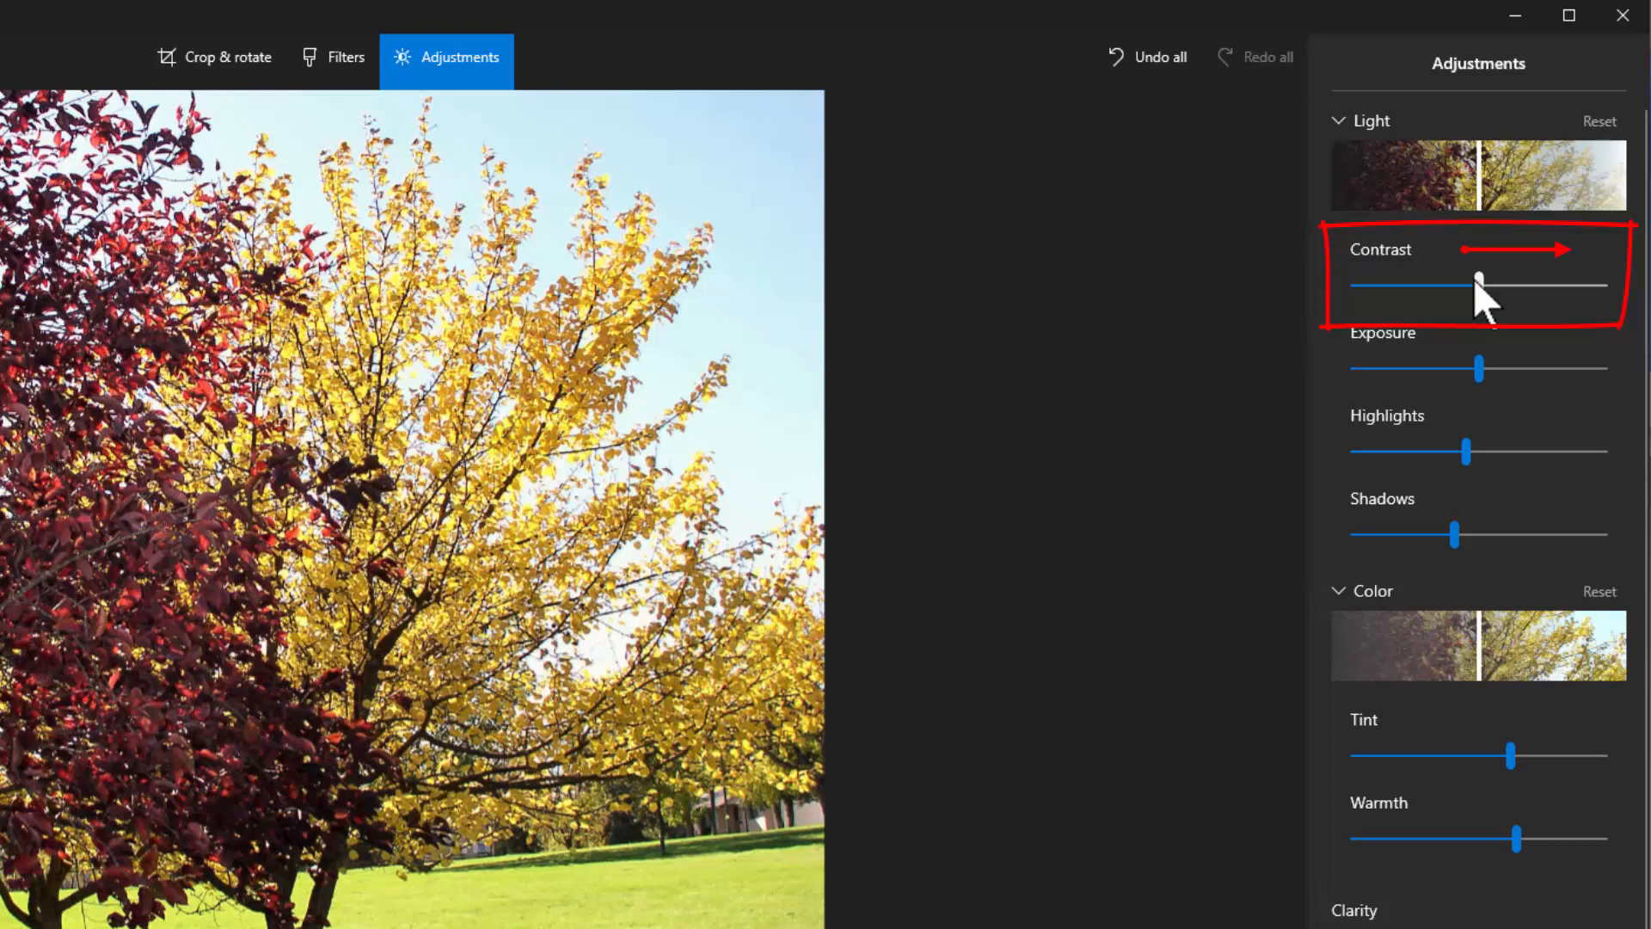
# - Raise the contrast slightly above center, try an exposure of -20, and settle the exposure just above center
pyautogui.moveTo(1476, 280); pyautogui.dragTo(1499, 283)
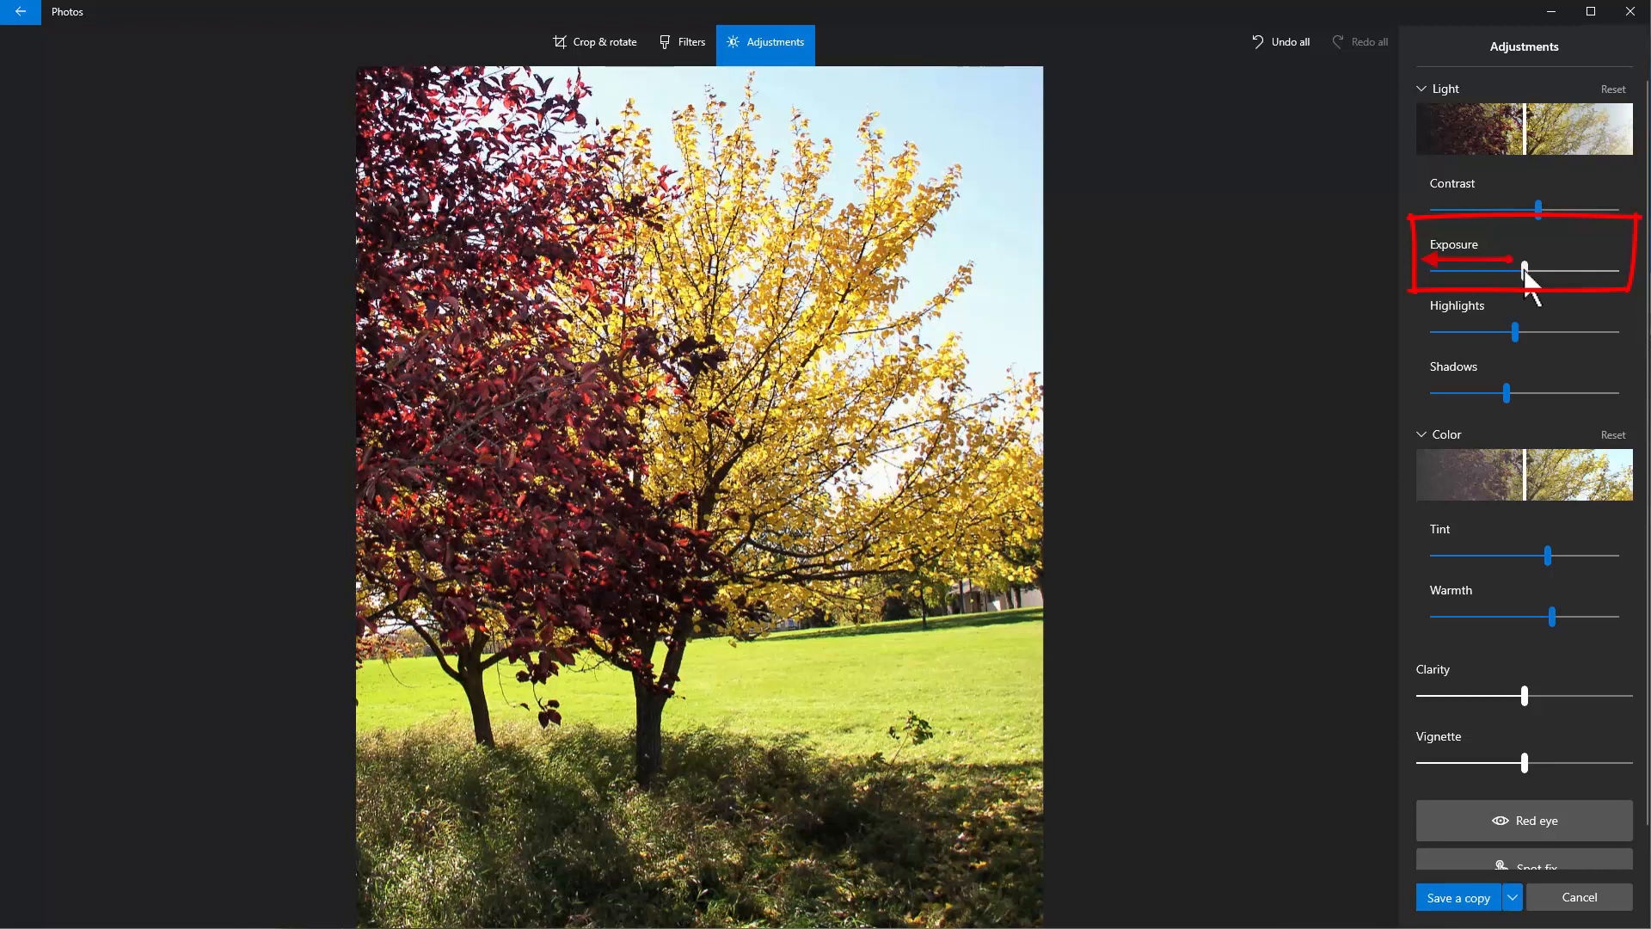
pyautogui.moveTo(1525, 268); pyautogui.dragTo(1507, 273)
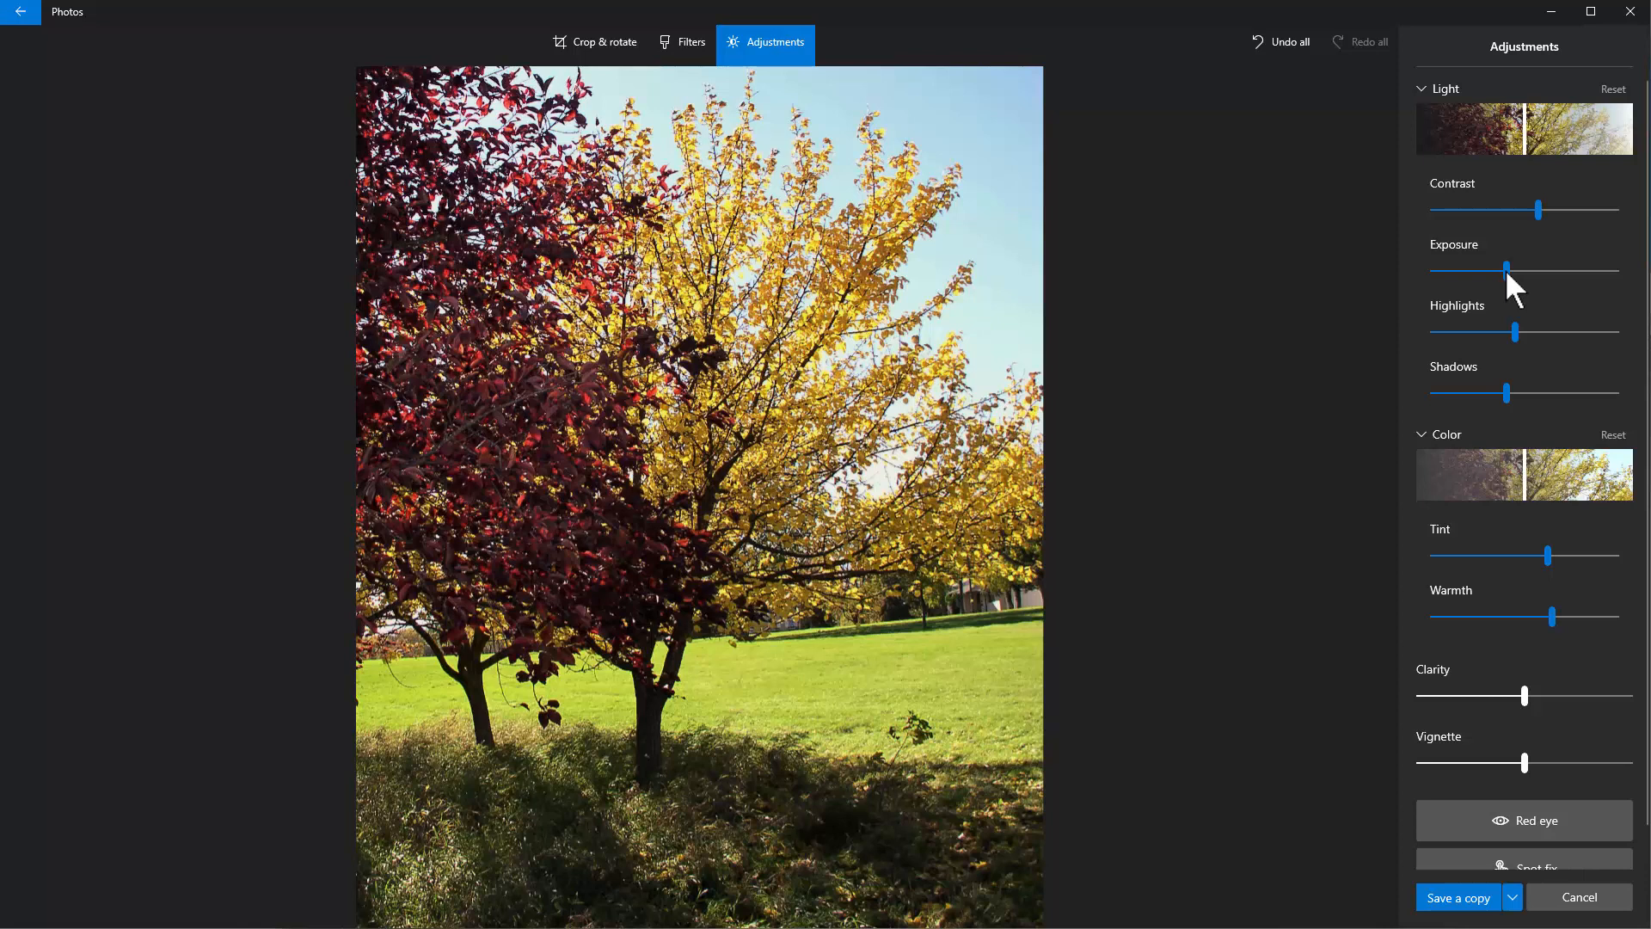
pyautogui.click(1505, 270)
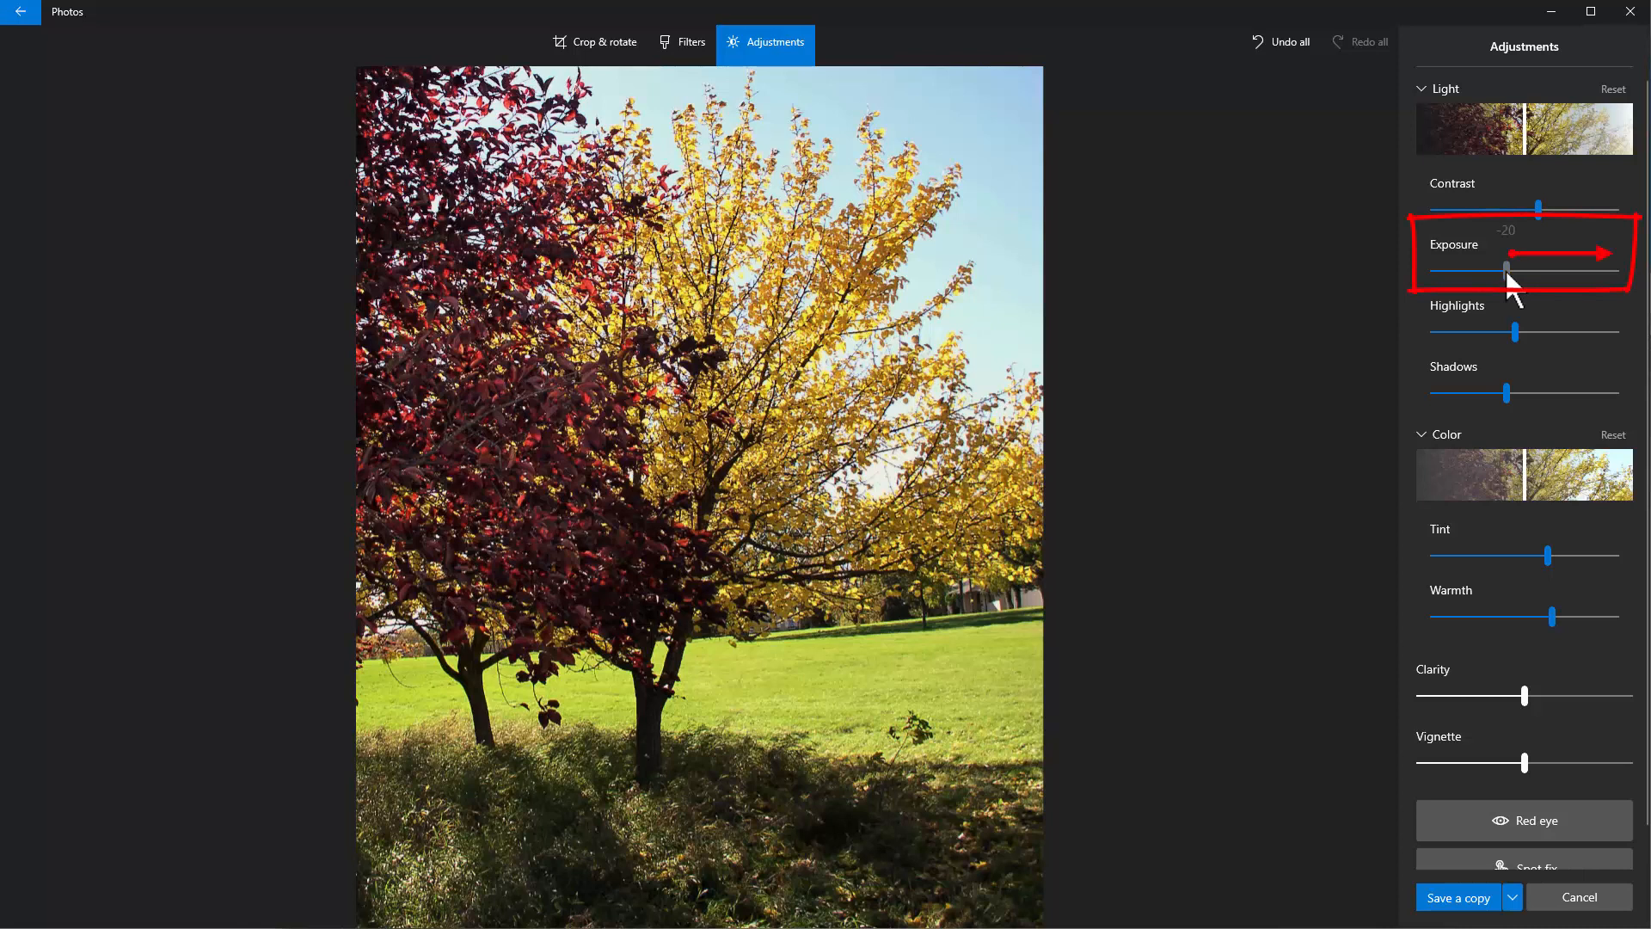
pyautogui.moveTo(1505, 270); pyautogui.dragTo(1529, 271)
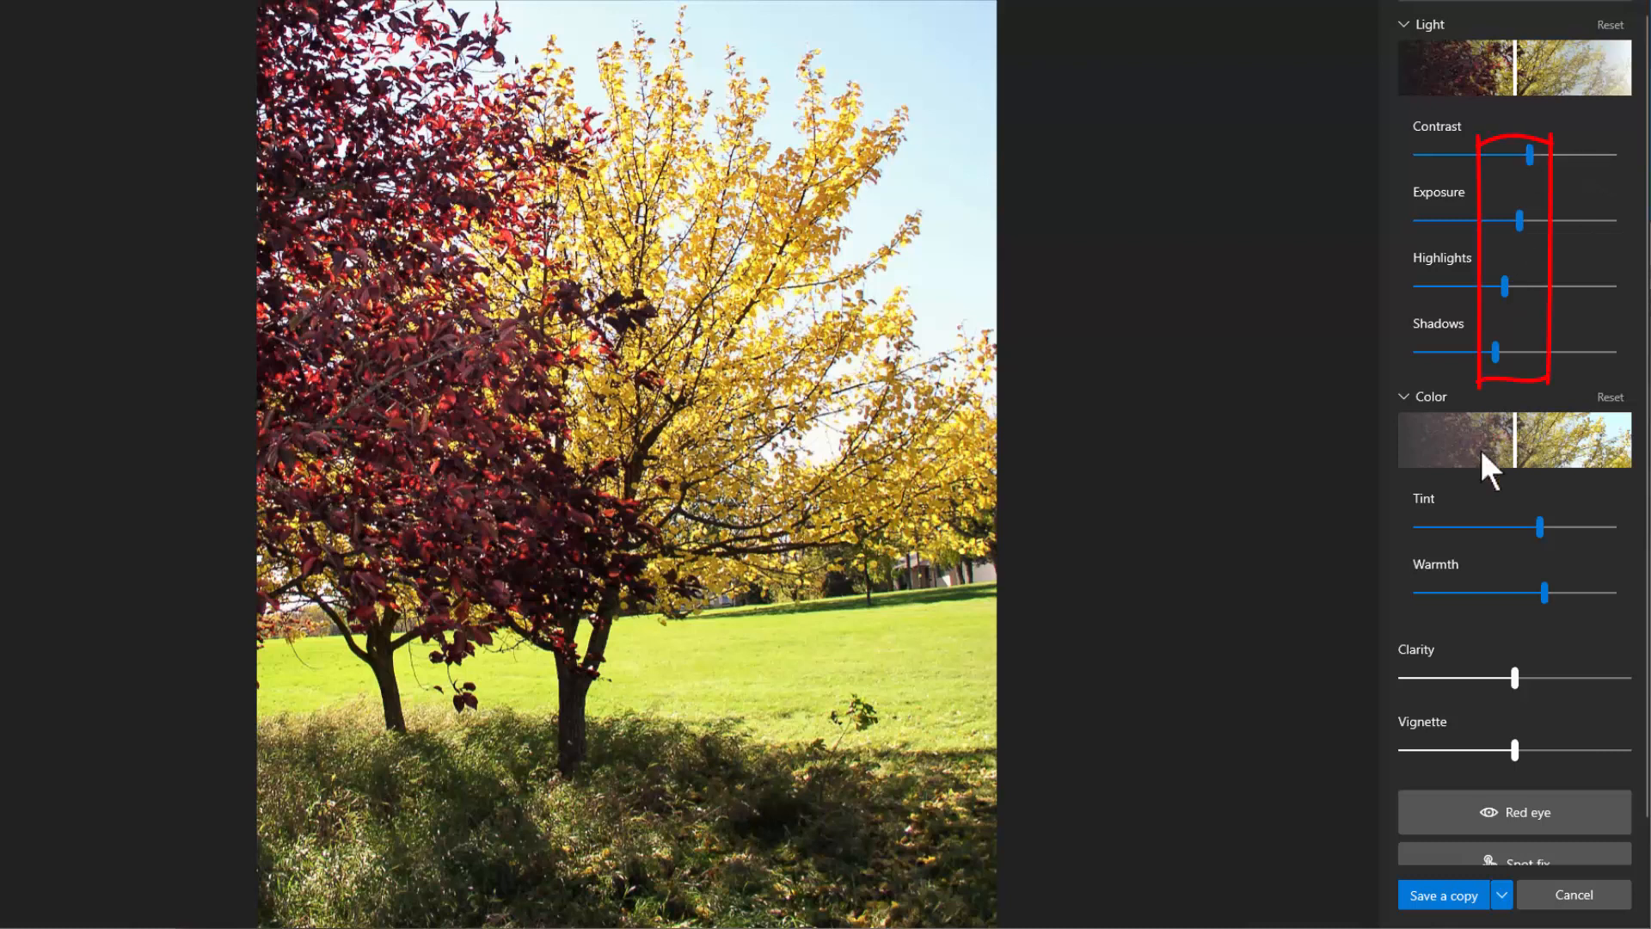
# - Compare the photo without and with the light adjustments by resetting them and restoring them
pyautogui.click(1610, 26)
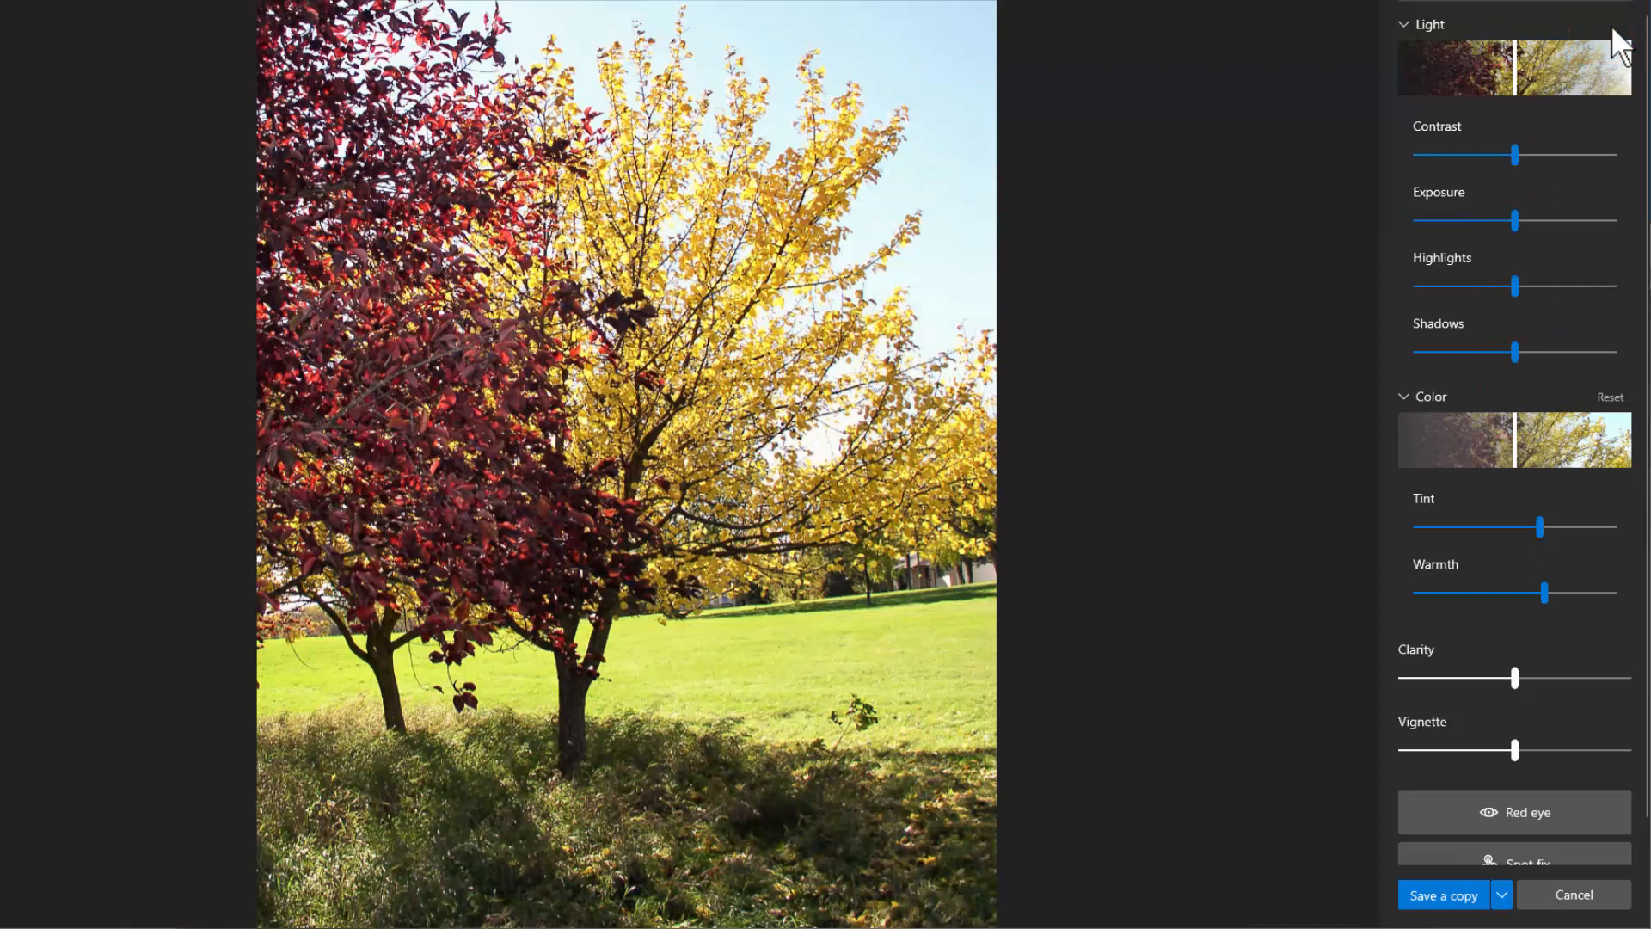
pyautogui.click(1344, 1)
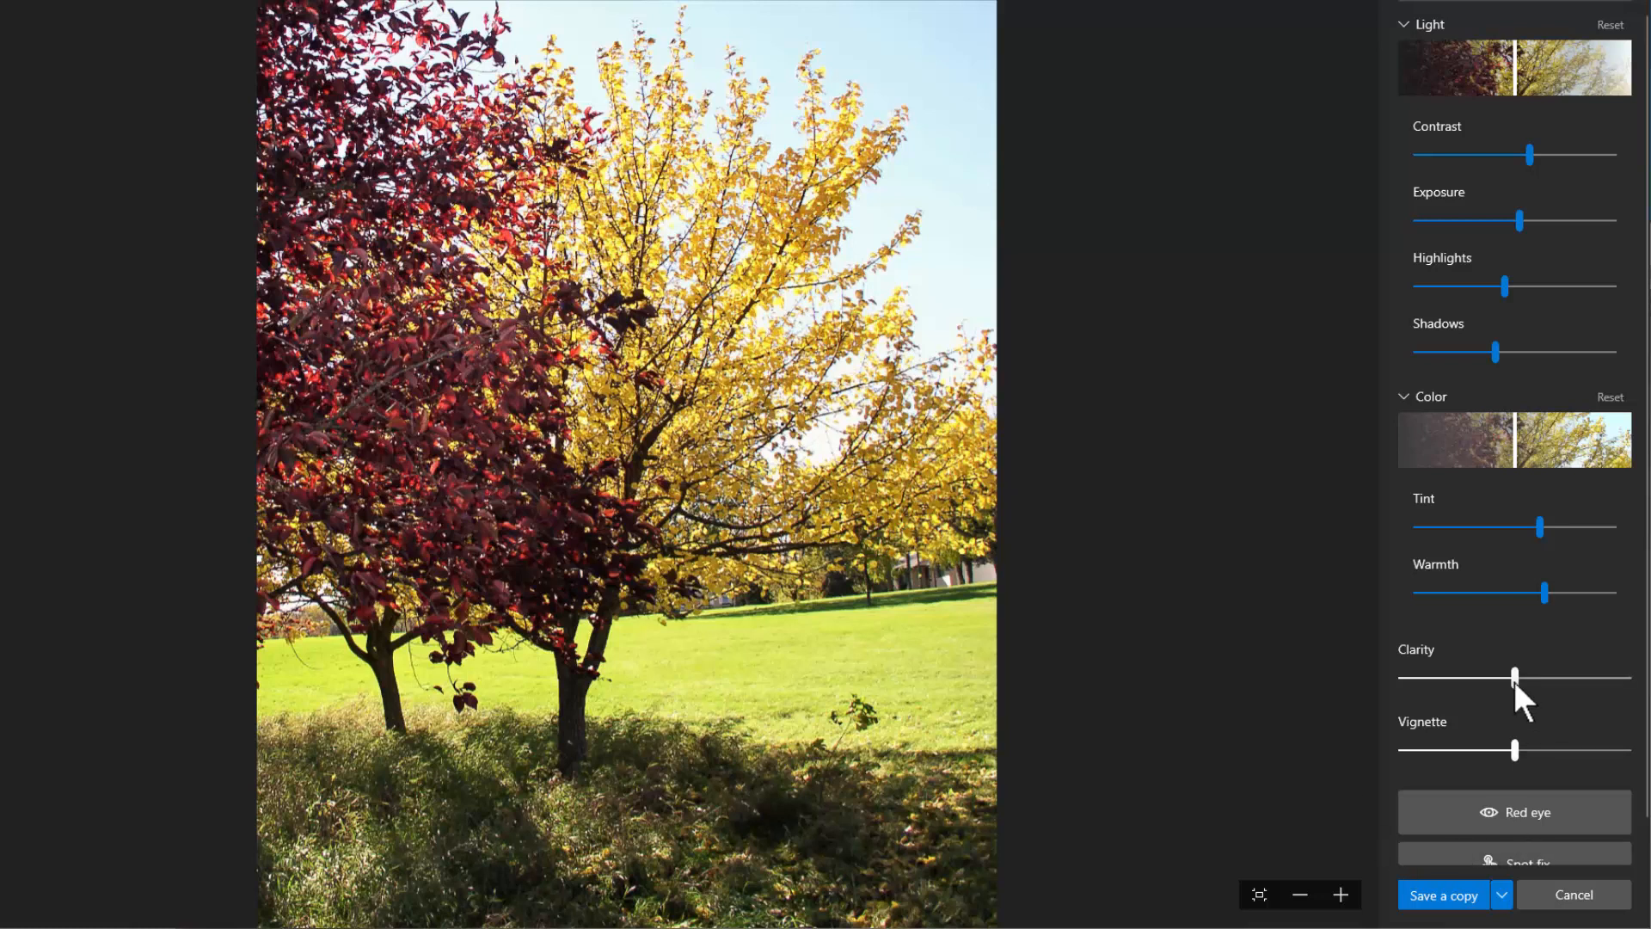
# - Try the maximum clarity on the tree trunks, settle it slightly above center, and raise the shadows very slightly
pyautogui.moveTo(1513, 680)
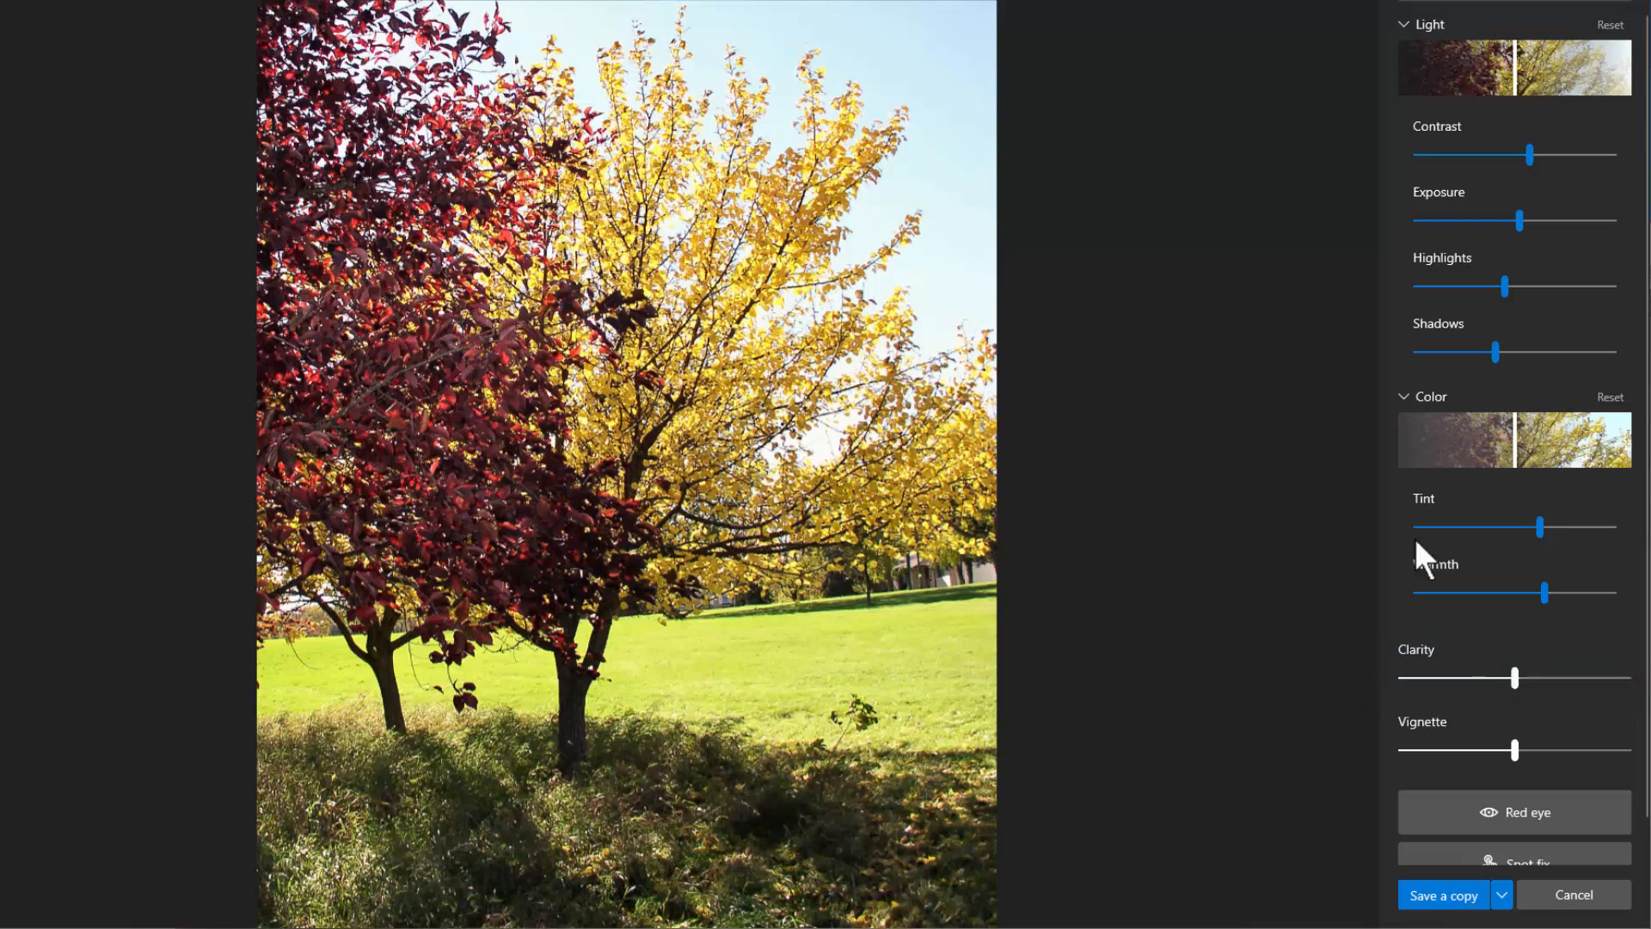
pyautogui.scroll(4, 597, 807)
pyautogui.scroll(1, 602, 810)
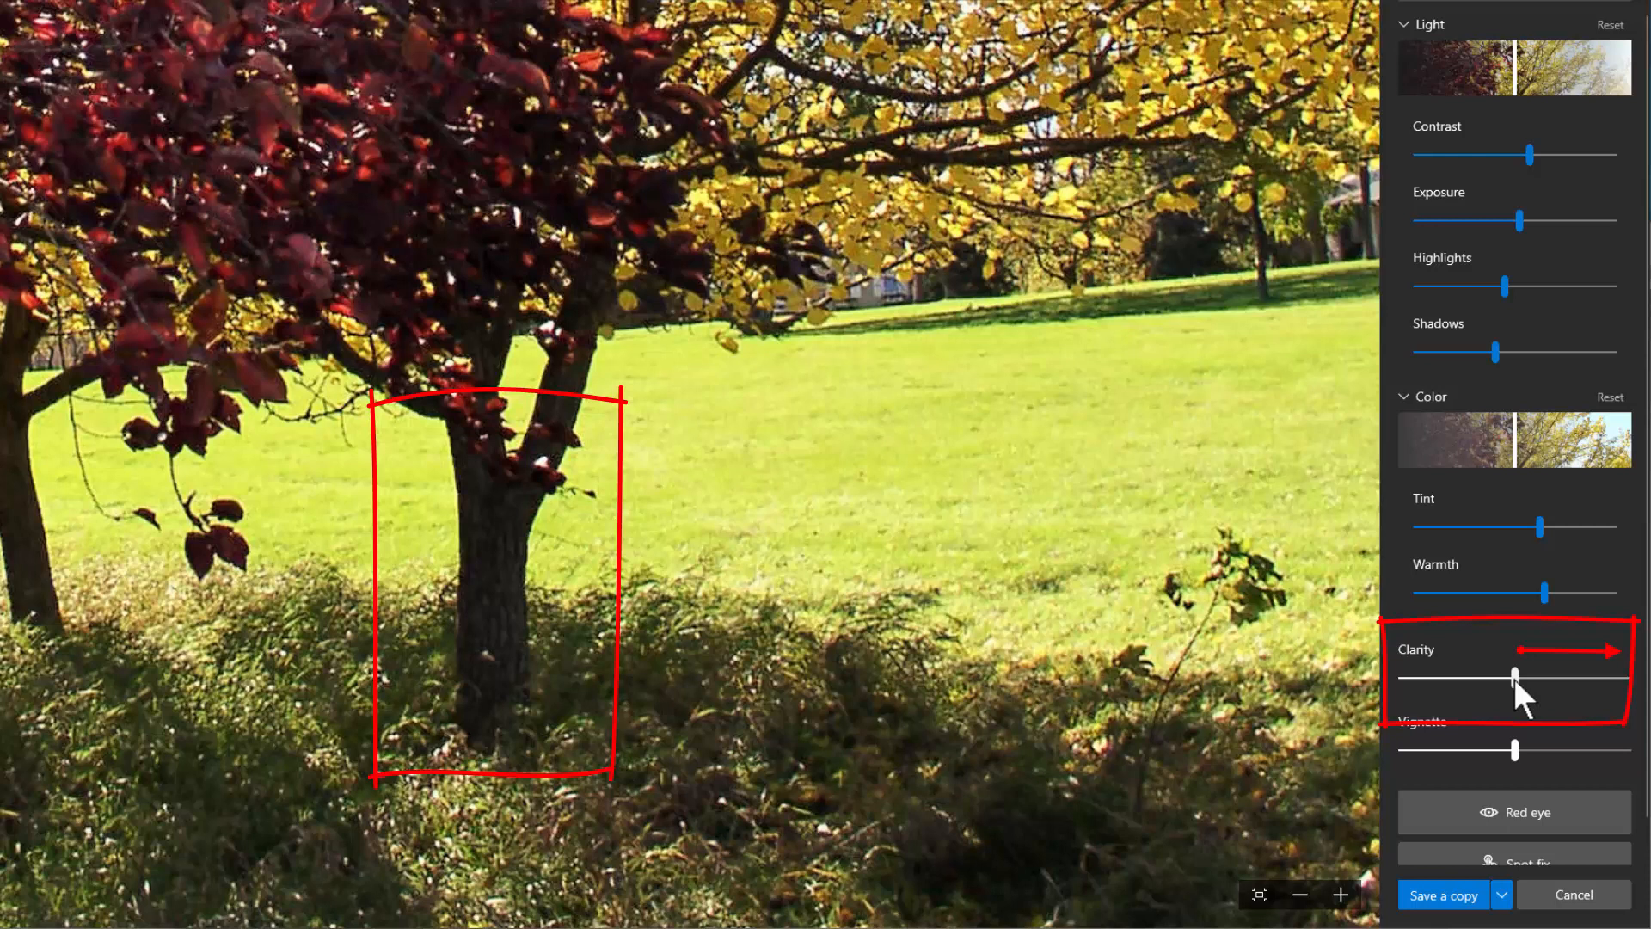
pyautogui.moveTo(1516, 679); pyautogui.dragTo(1627, 678)
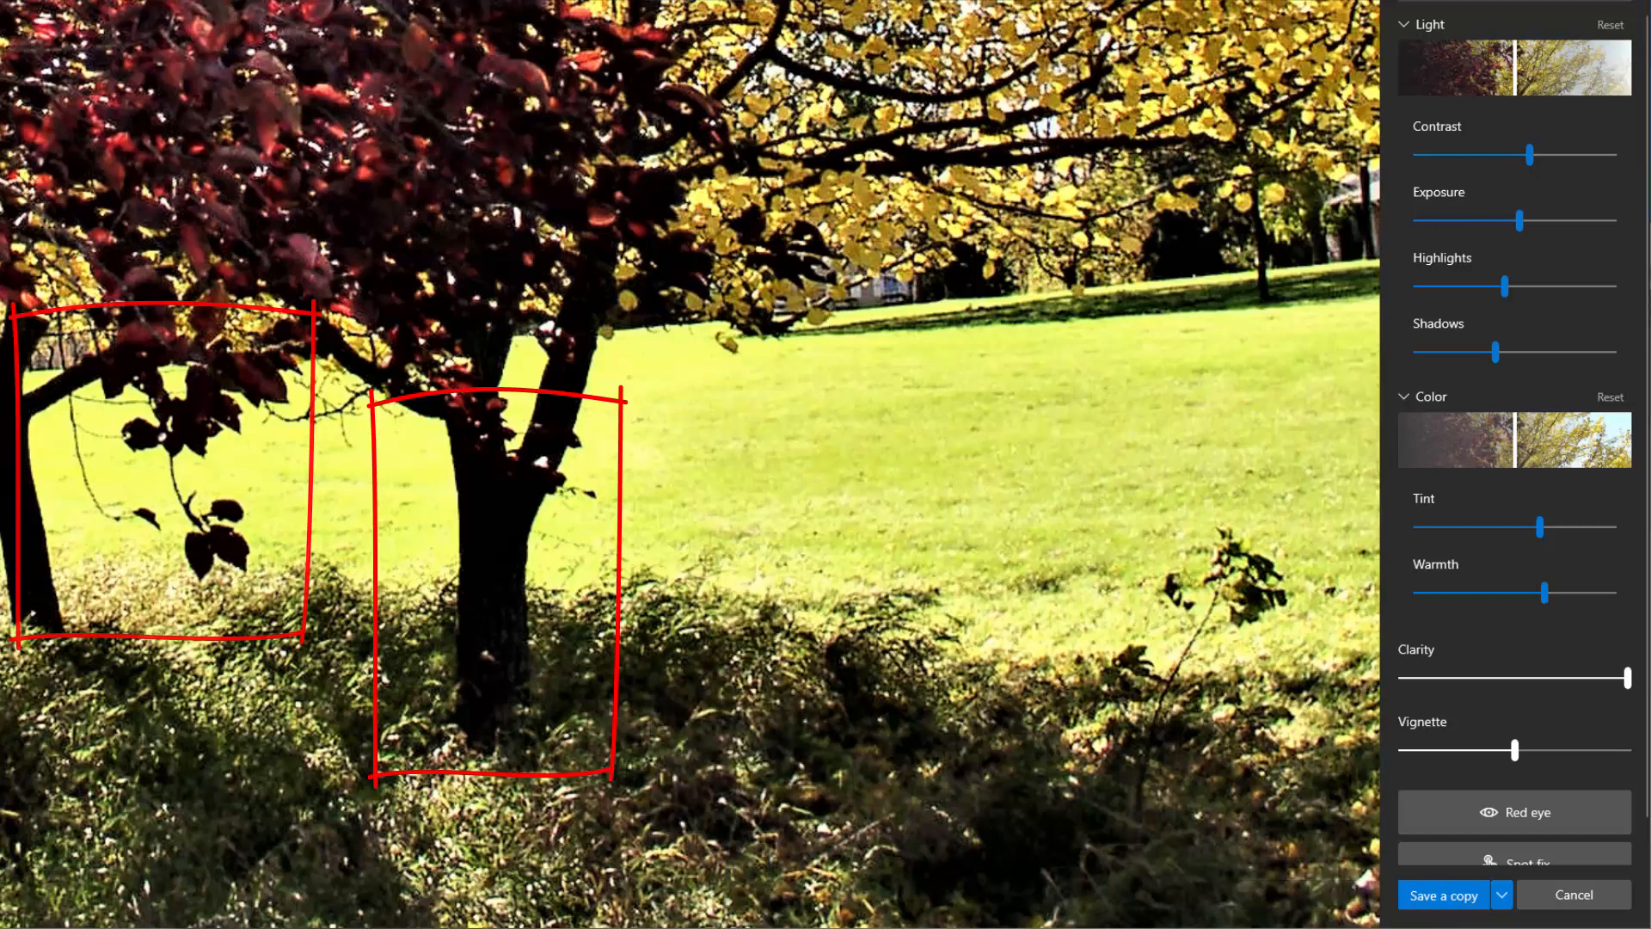
pyautogui.moveTo(1626, 678); pyautogui.dragTo(1529, 680)
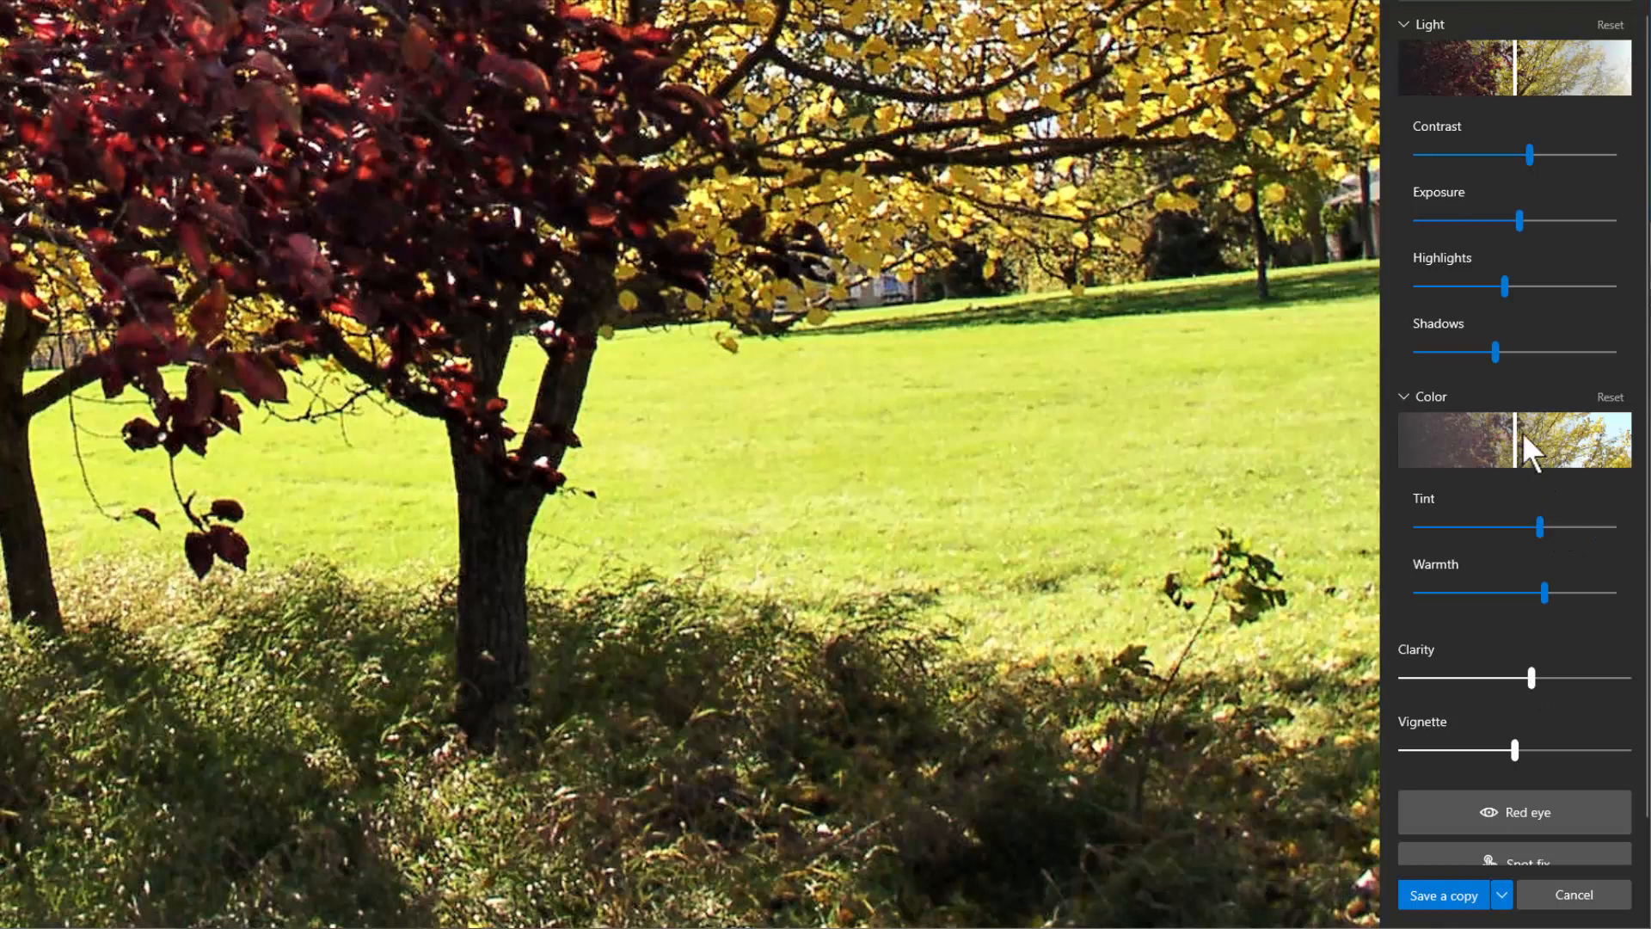
pyautogui.click(1497, 353)
# - Compare the whole photo before and after editing by undoing all the changes and redoing them
pyautogui.scroll(-2, 736, 676)
pyautogui.scroll(-2, 736, 722)
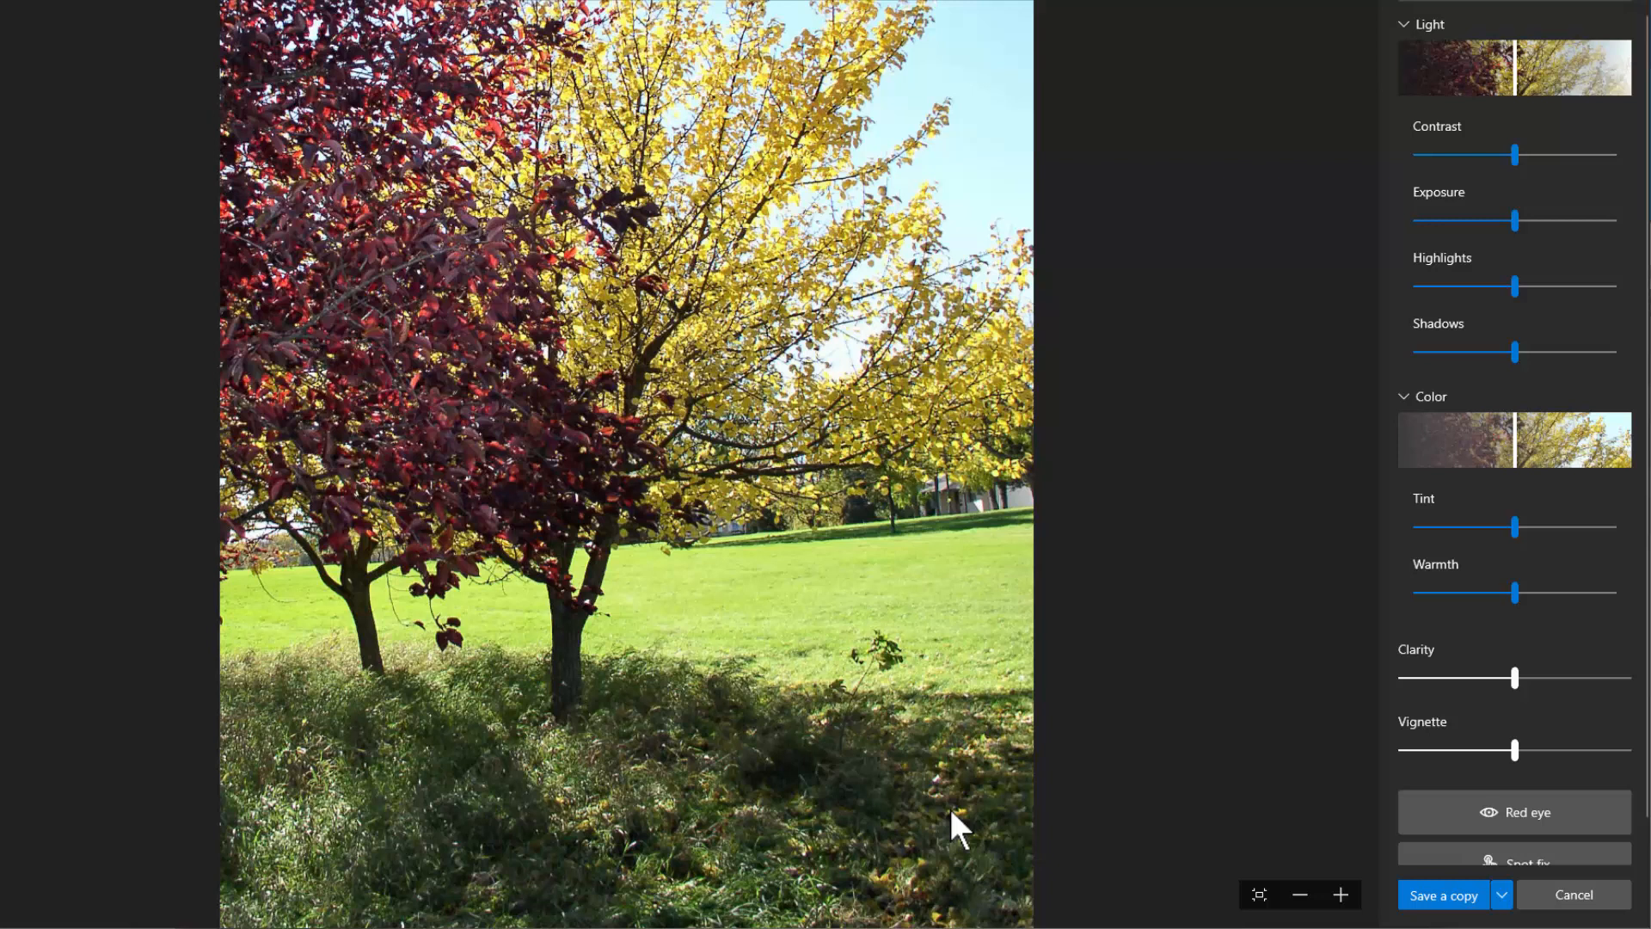
pyautogui.click(1340, 4)
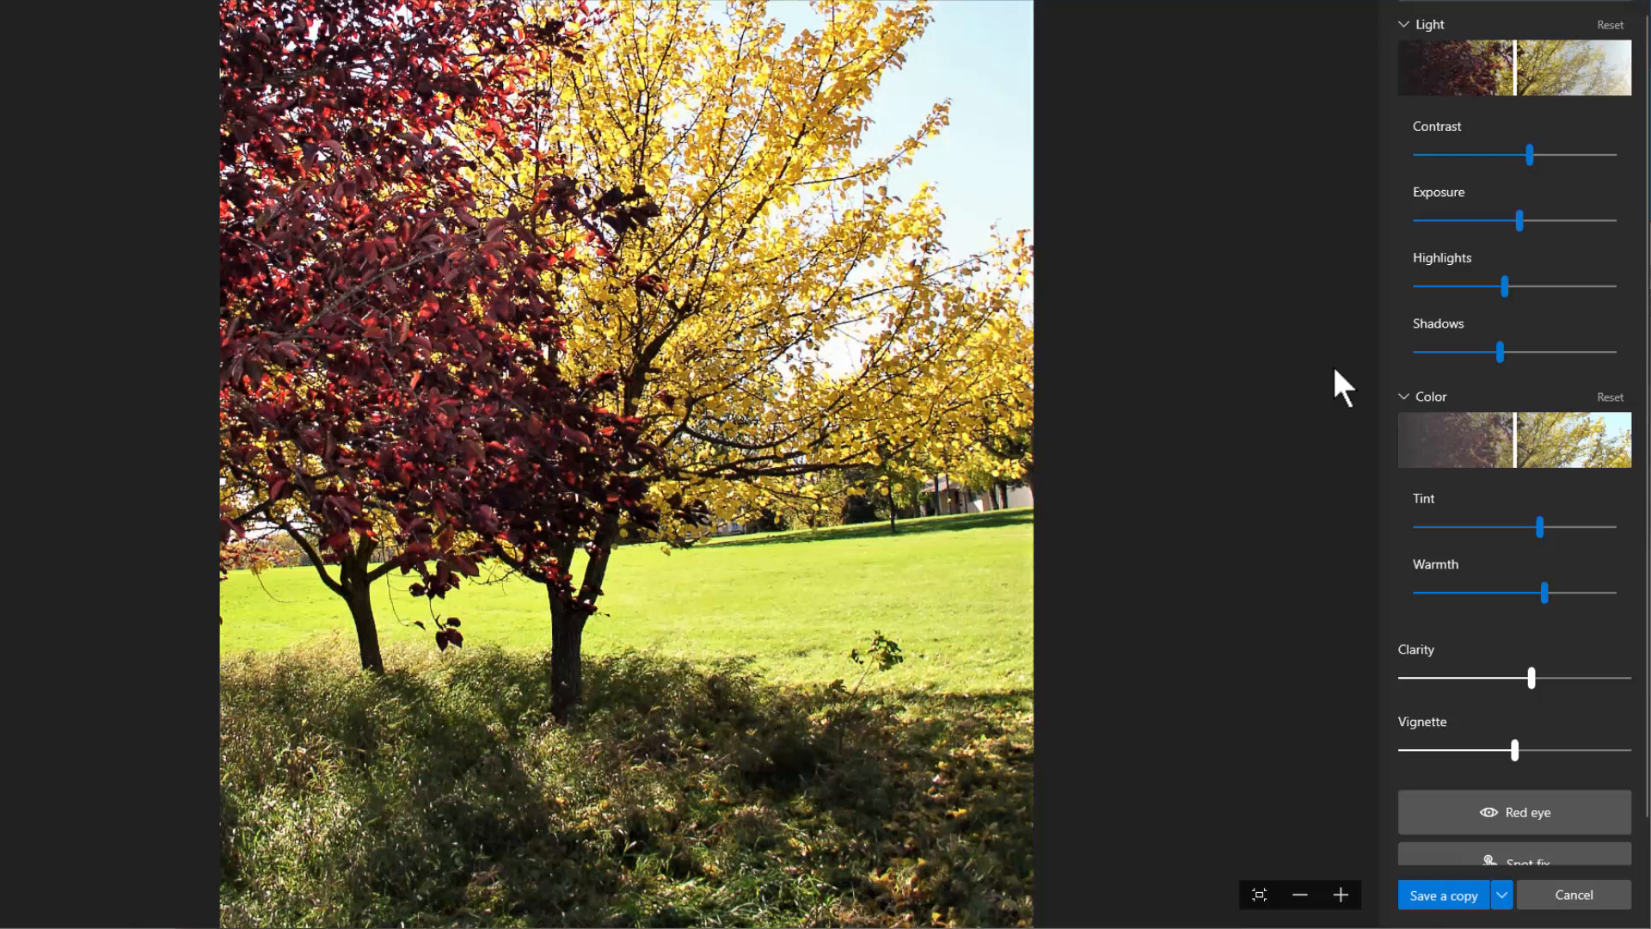
pyautogui.scroll(-1, 1612, 812)
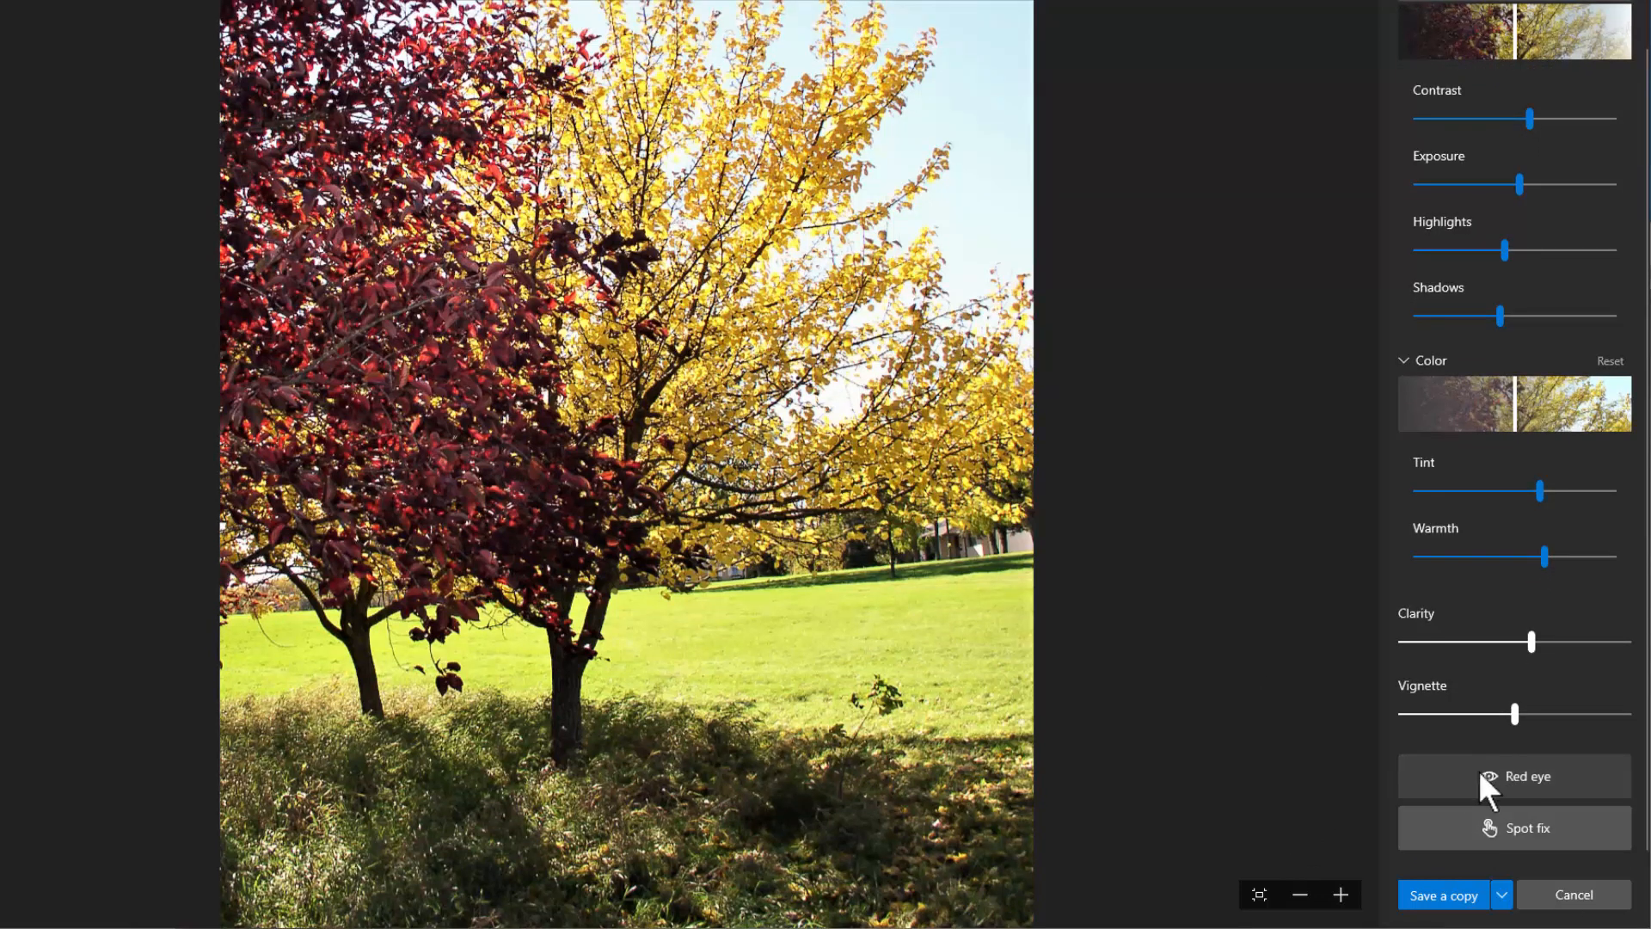